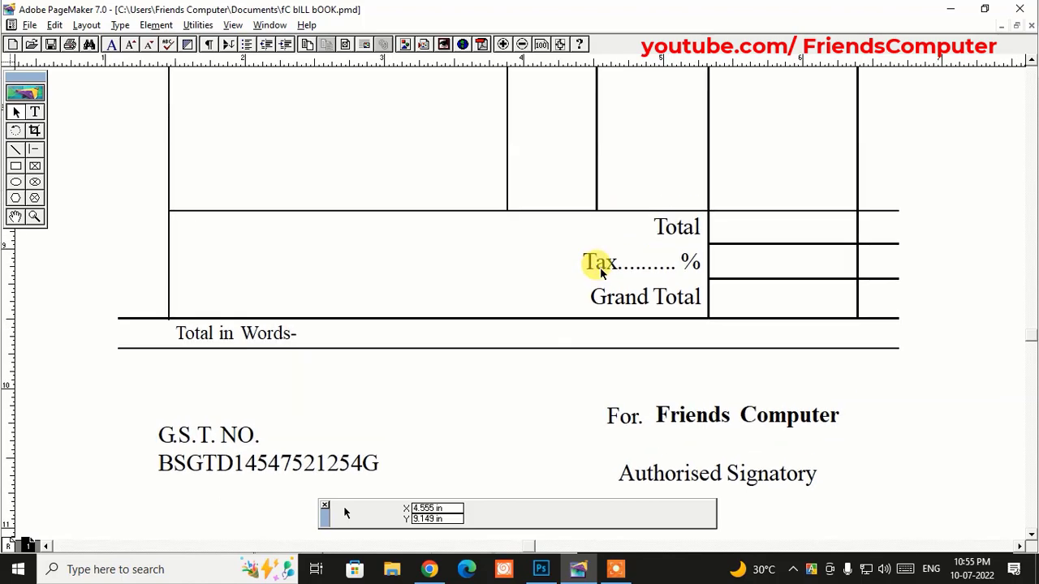
- Scroll and pan up to look over the finished cash memo
scroll(609, 179, up, 6)
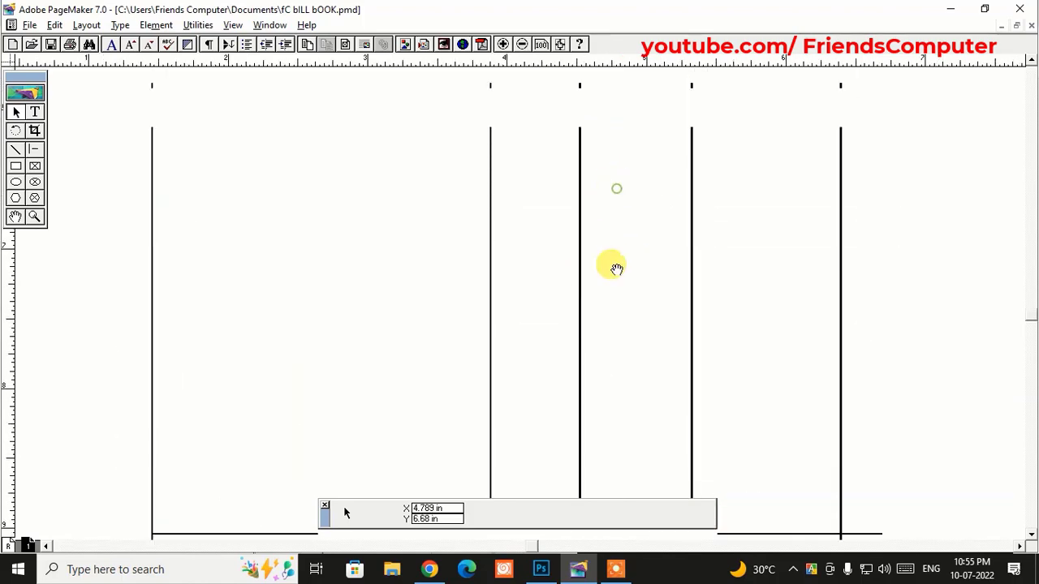
scroll(641, 199, up, 5)
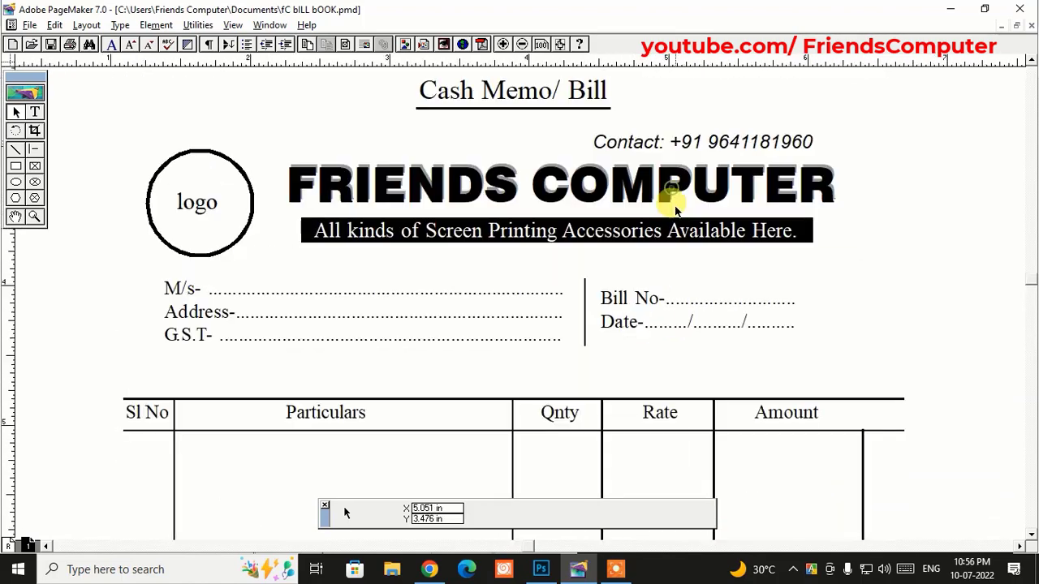
drag(679, 218, 684, 235)
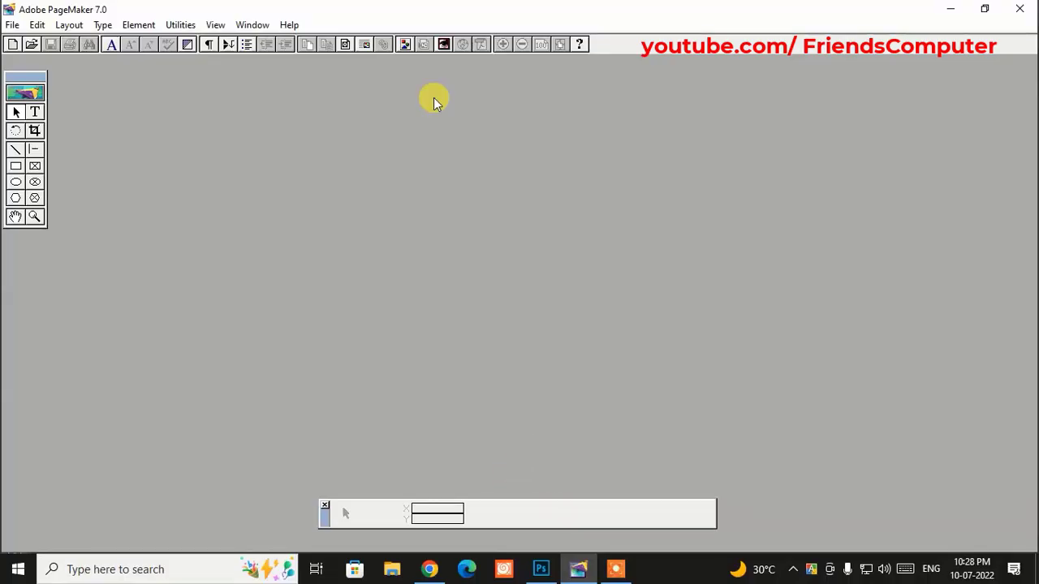
- Create a new single-sided A4 publication with all margins set to 0
click(11, 22)
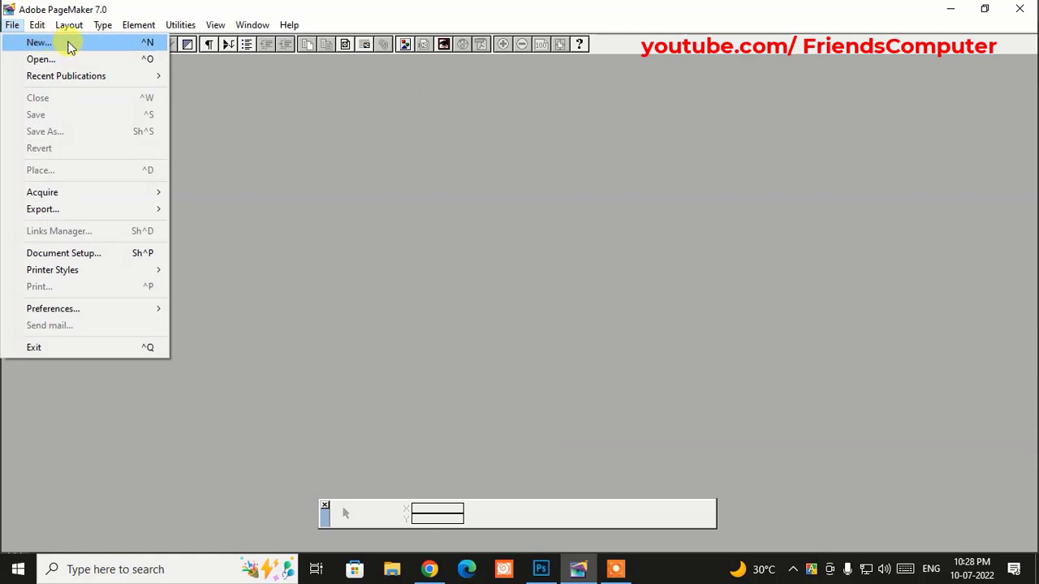
click(68, 41)
click(488, 182)
click(475, 225)
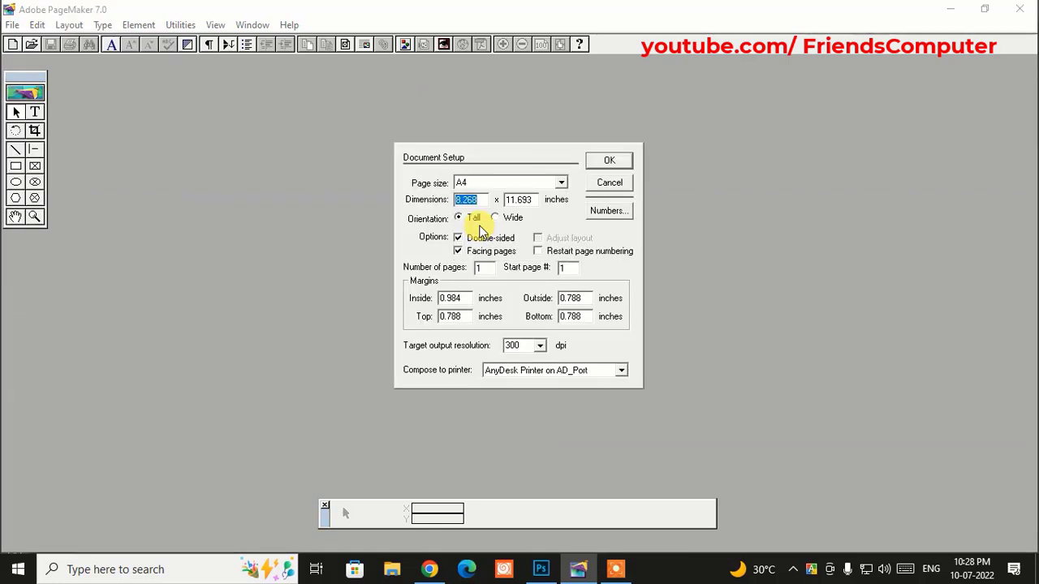
click(458, 238)
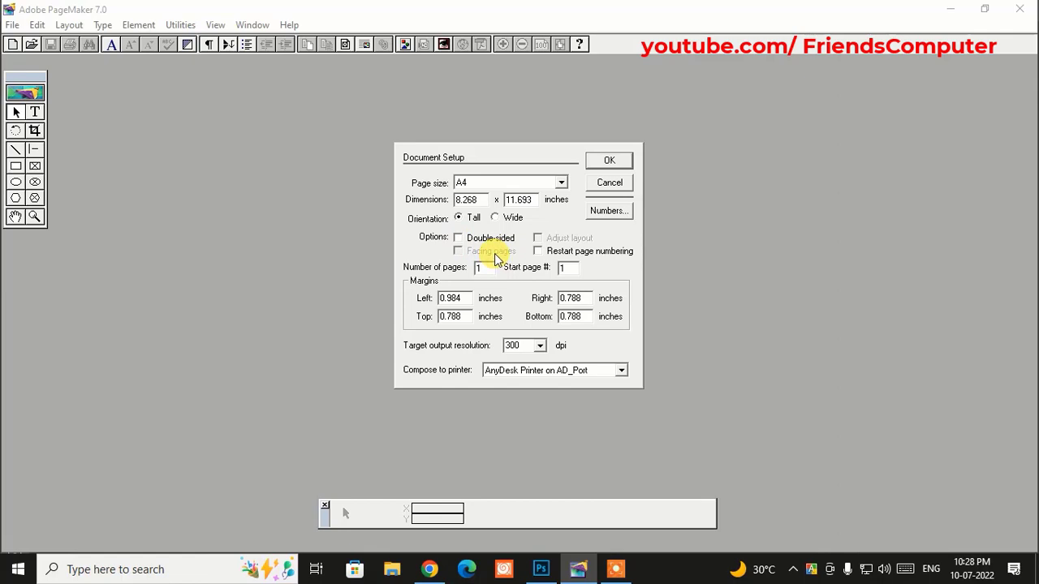
drag(462, 298, 398, 313)
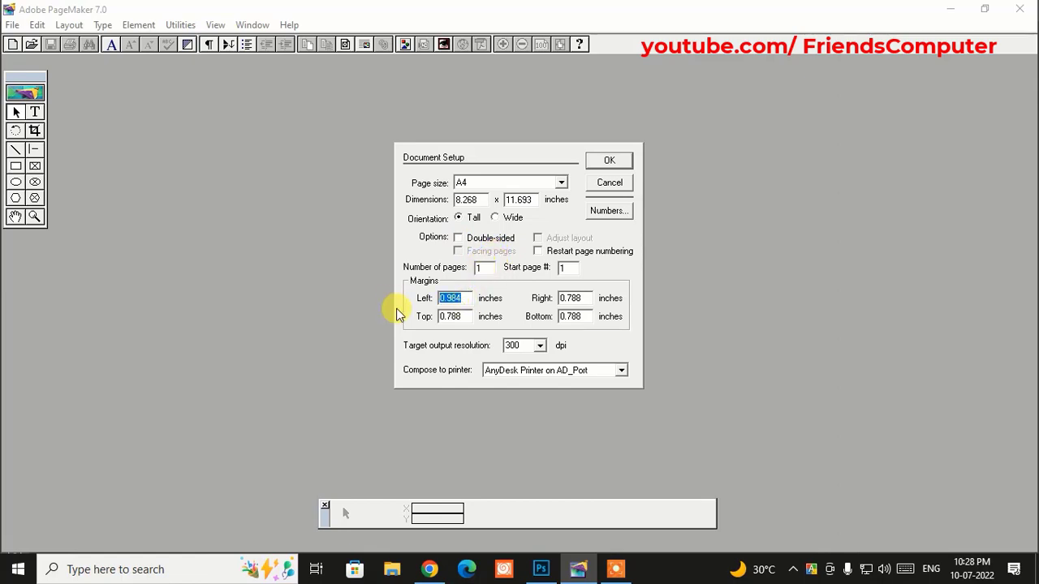
text(0)
key(Tab)
text(0)
key(Tab)
text(0)
key(Tab)
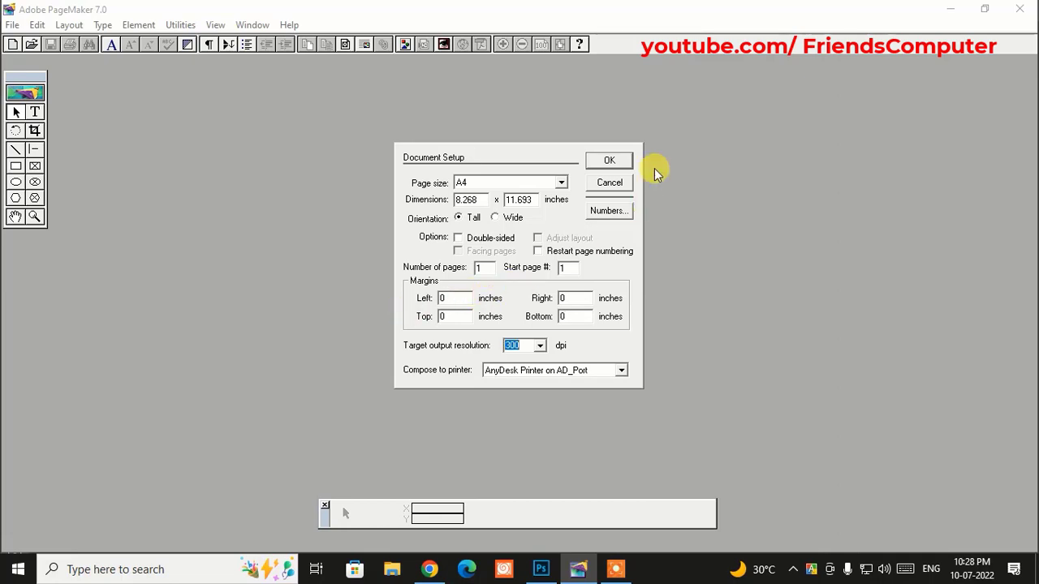
click(624, 167)
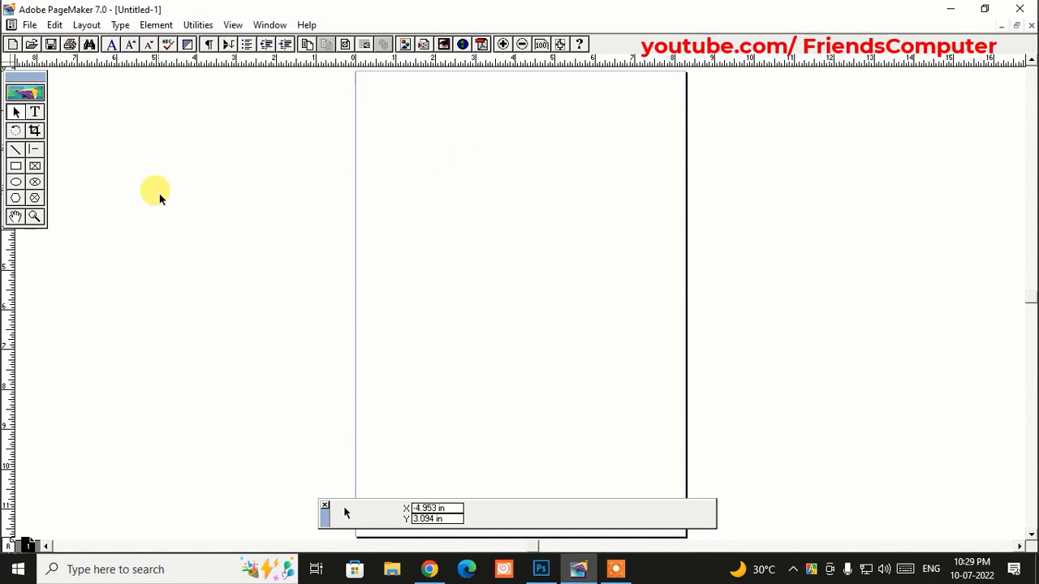
- Draw a helper rectangle mid-page and drag ruler guides onto its edges
click(17, 166)
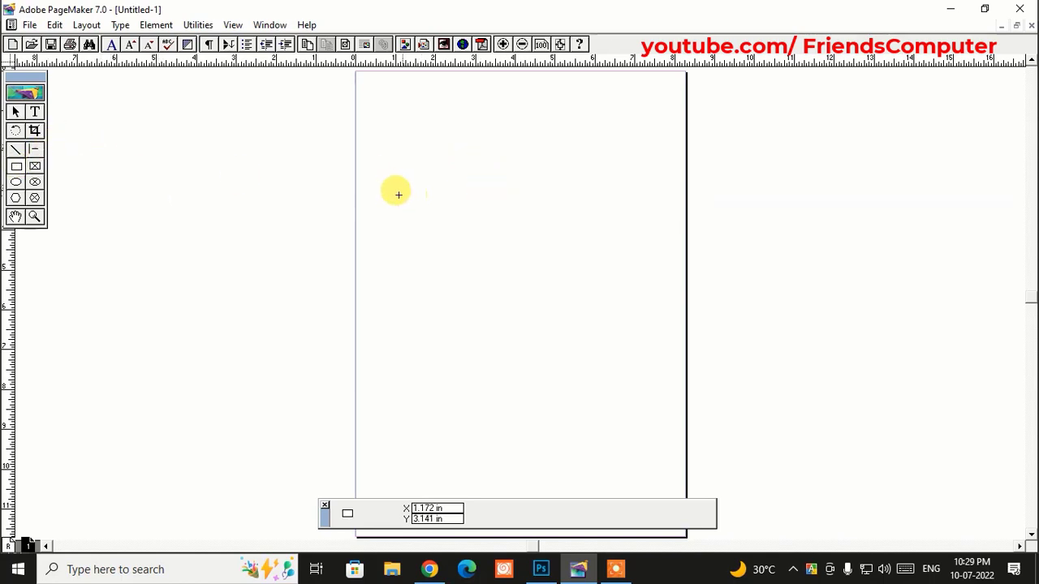
drag(398, 162, 622, 431)
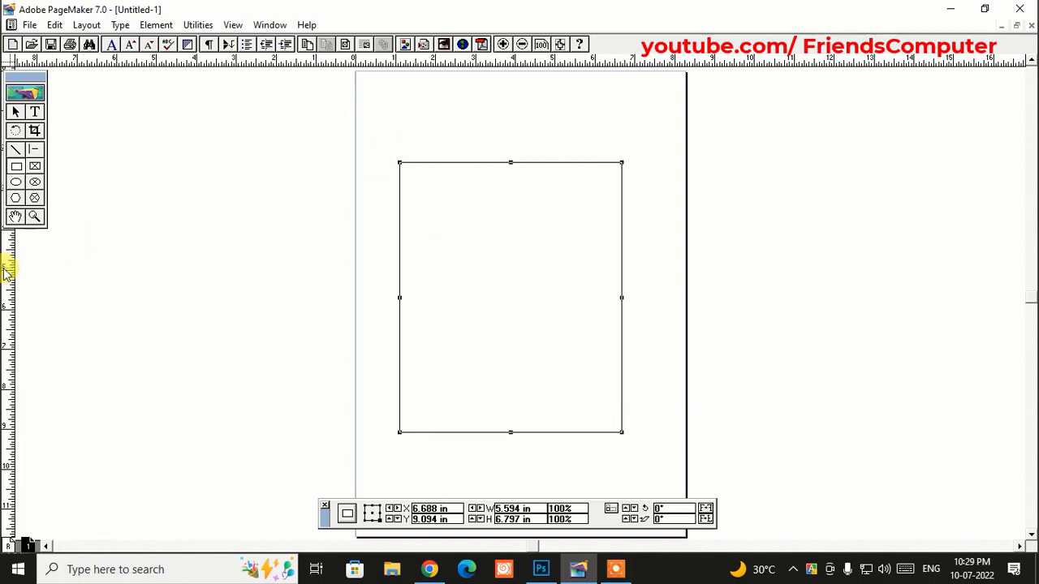
drag(7, 271, 399, 276)
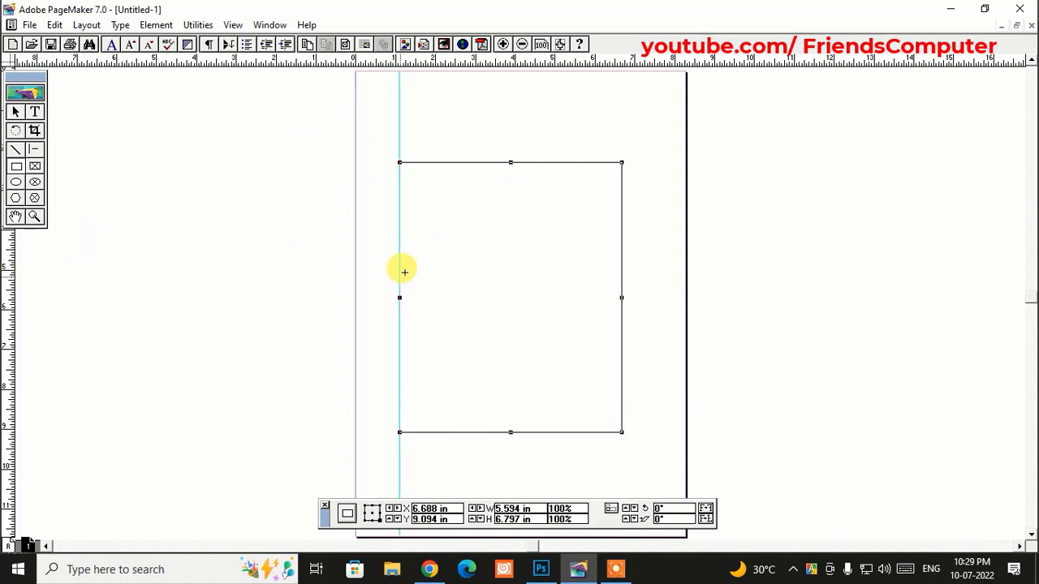
drag(508, 65, 502, 162)
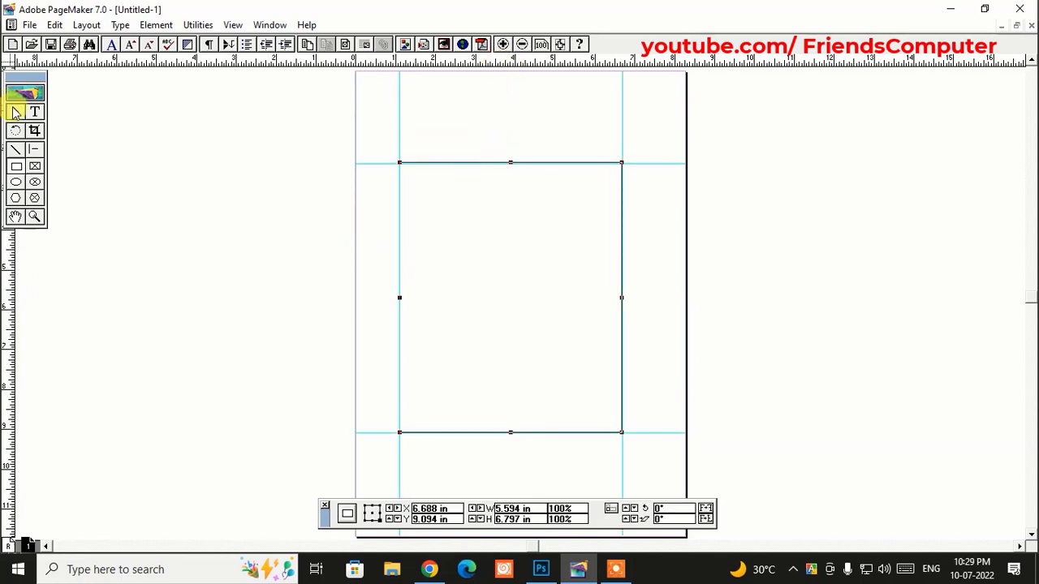
- Delete the helper rectangle, keeping the guides, and zoom in on the framed area
click(17, 113)
click(473, 165)
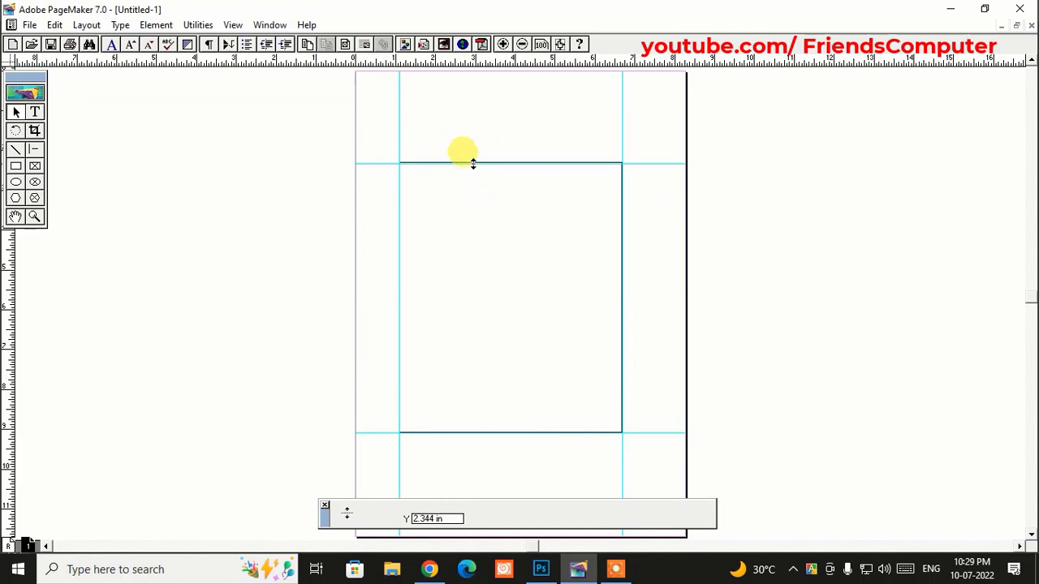
click(474, 163)
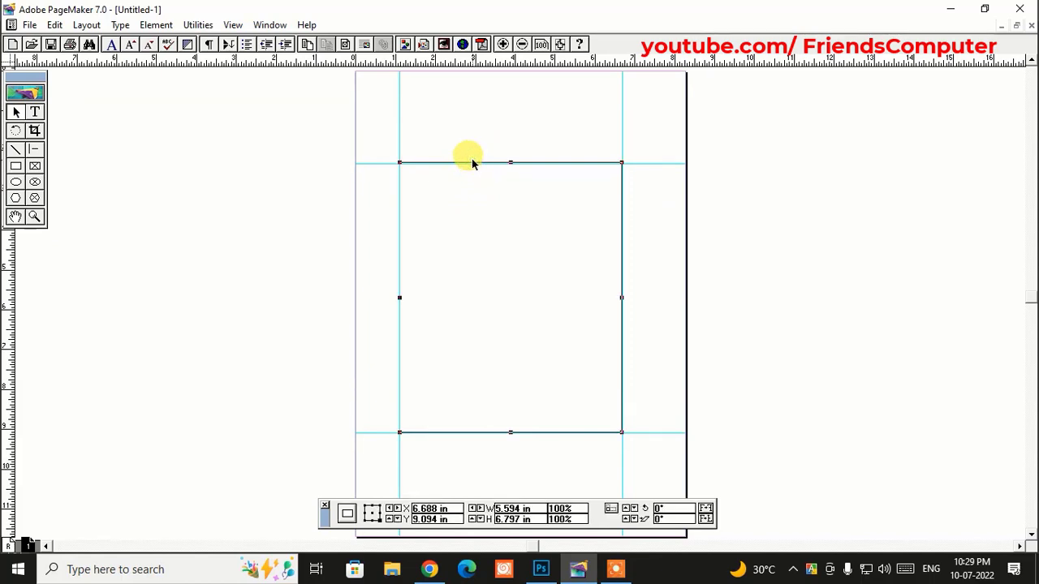
key(Delete)
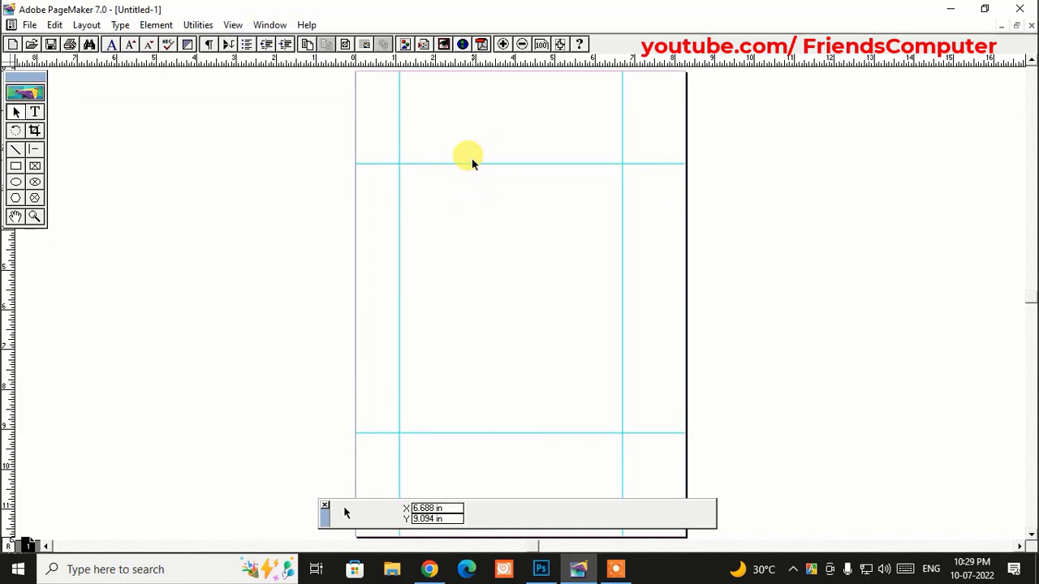
click(36, 215)
drag(378, 145, 668, 418)
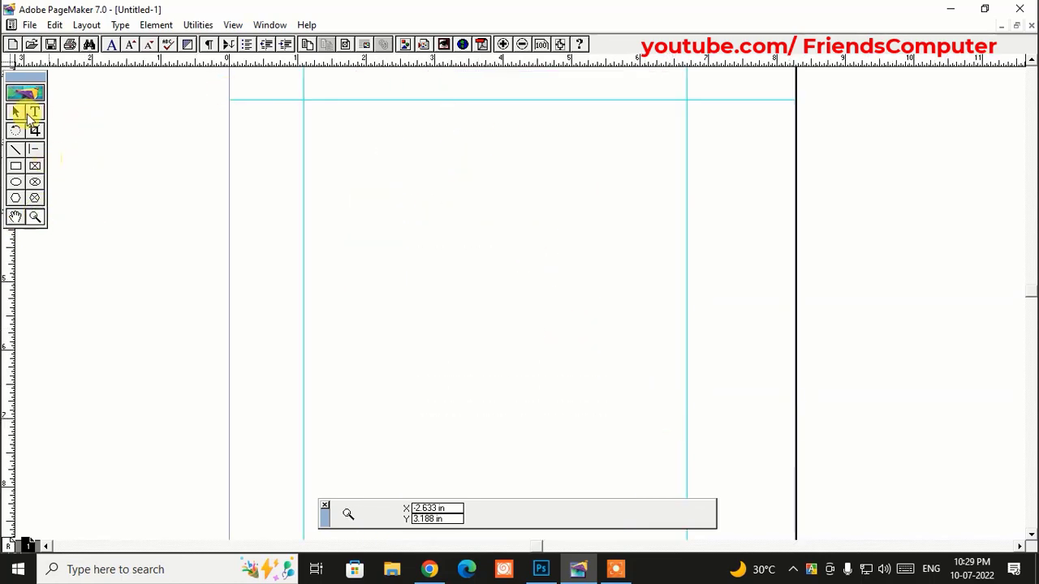
- Type the heading 'Cash Memo/ Bill' near the top guide and widen its text block
click(34, 112)
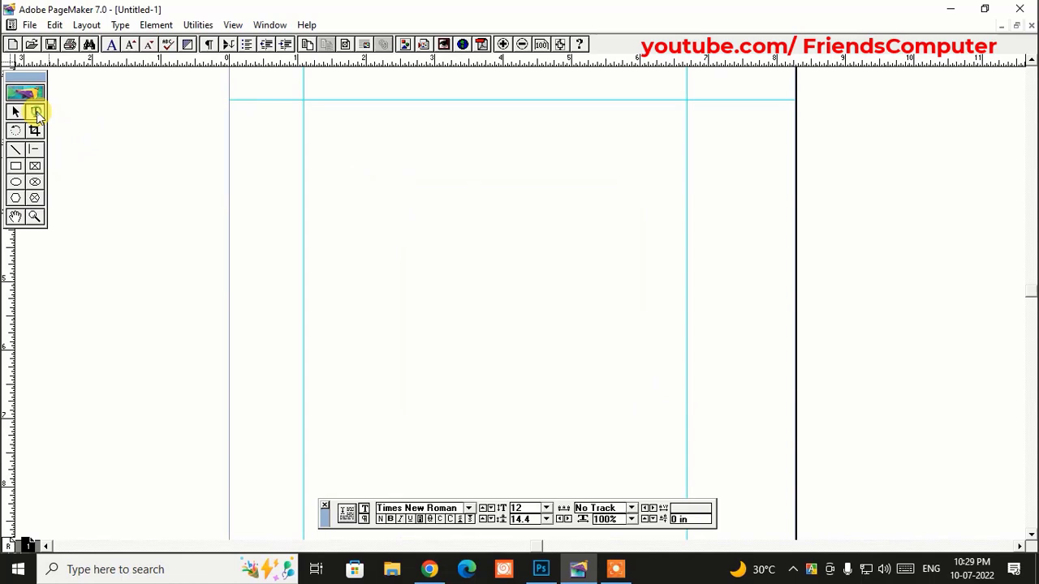
click(429, 111)
text(Cash Memo/ Bill)
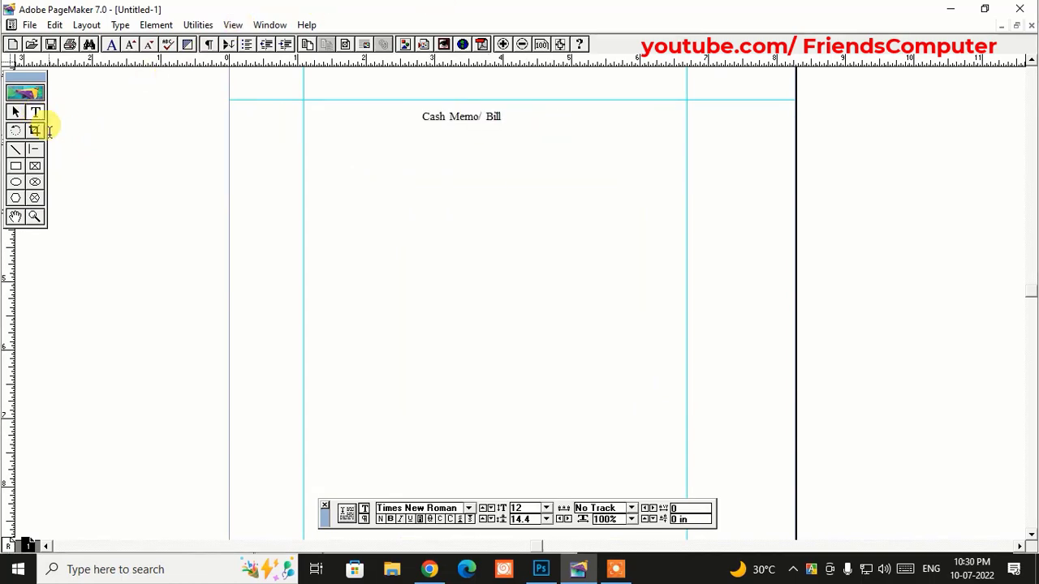
click(14, 112)
click(495, 120)
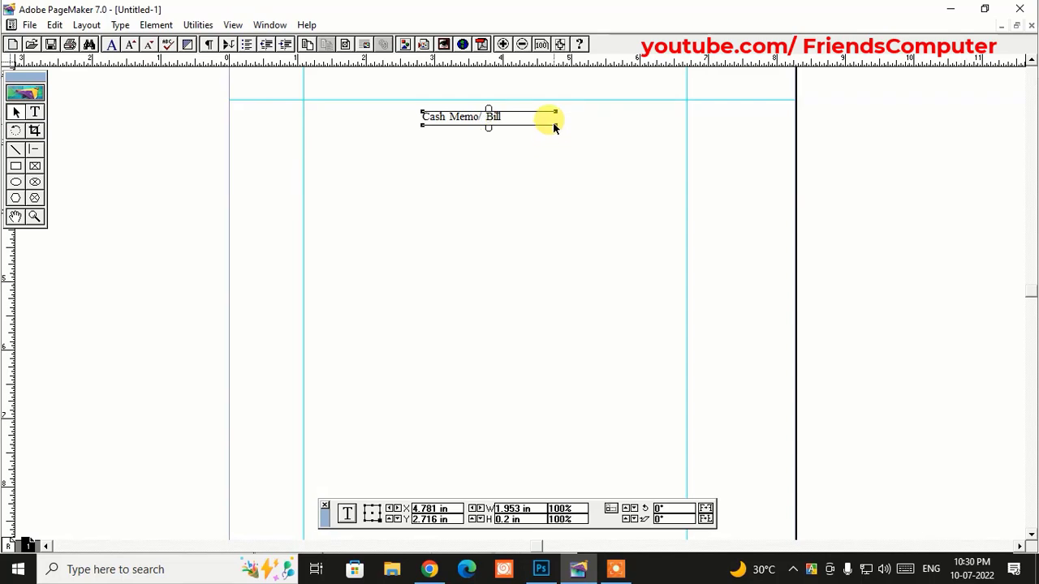
drag(557, 124, 566, 130)
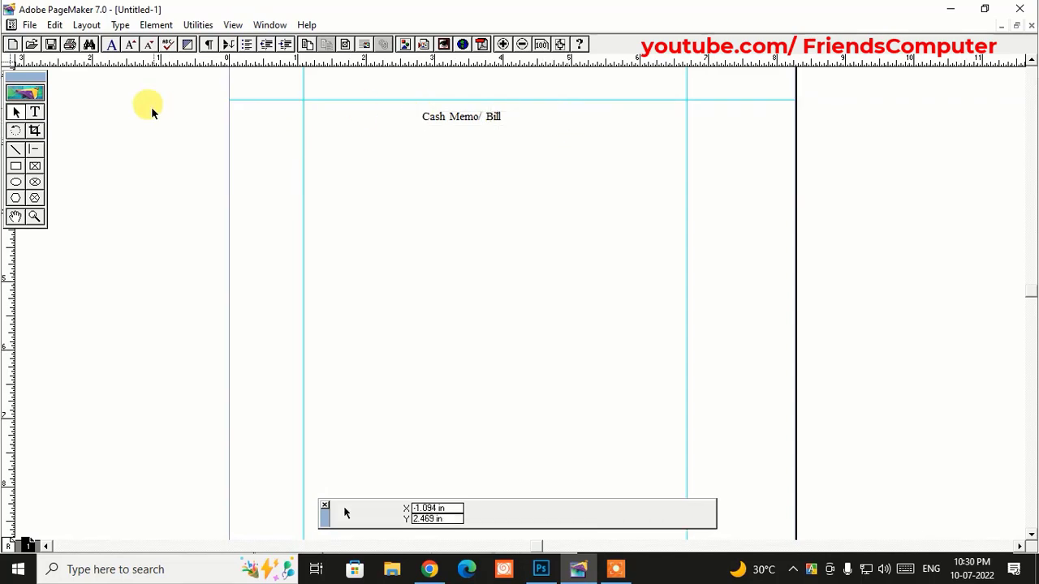
- Set the Cash Memo/ Bill heading to 14 pt
click(34, 112)
drag(460, 116, 479, 113)
triple_click(479, 114)
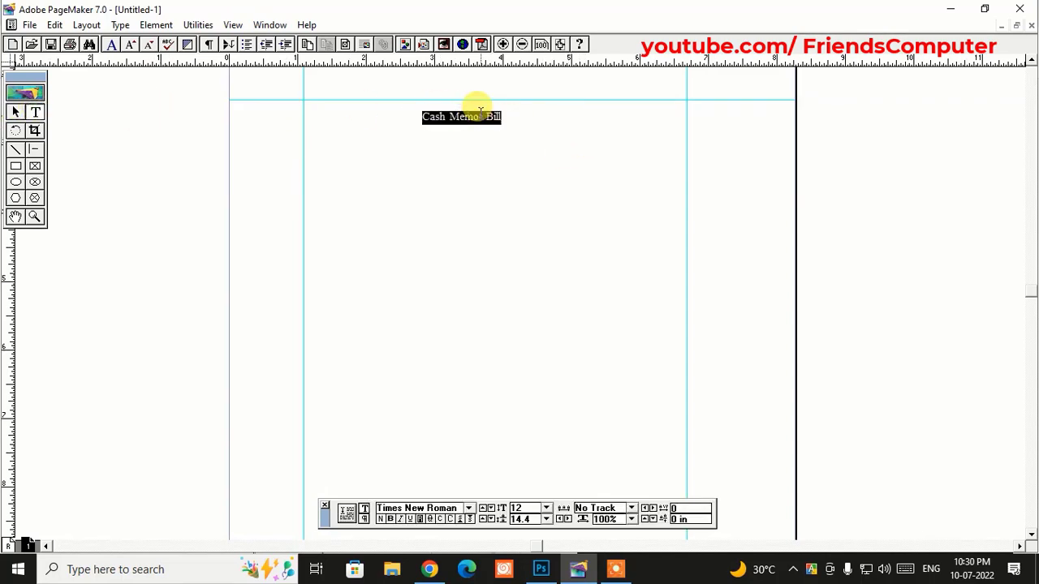
click(520, 508)
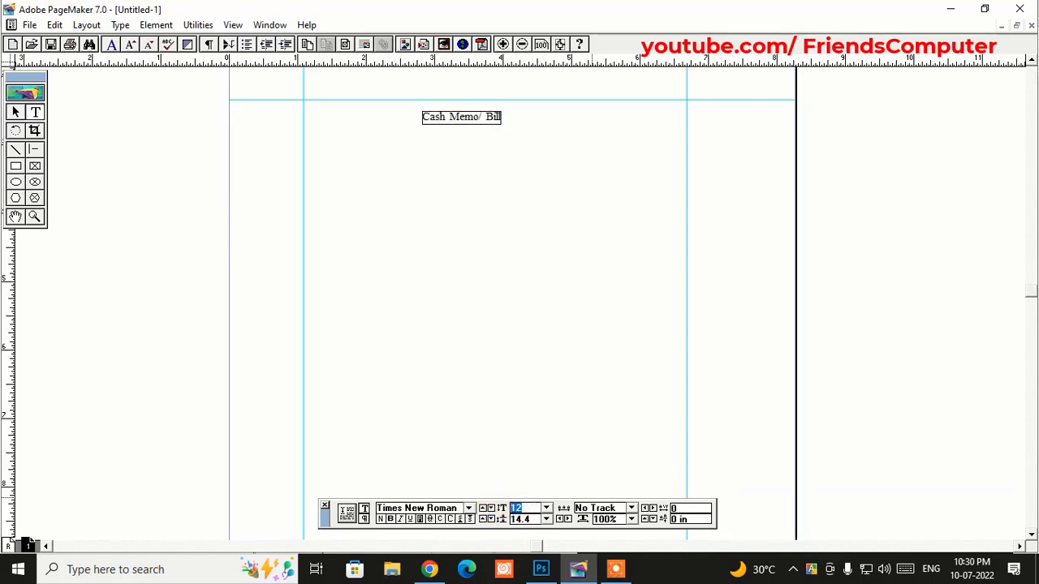
text(14)
key(Return)
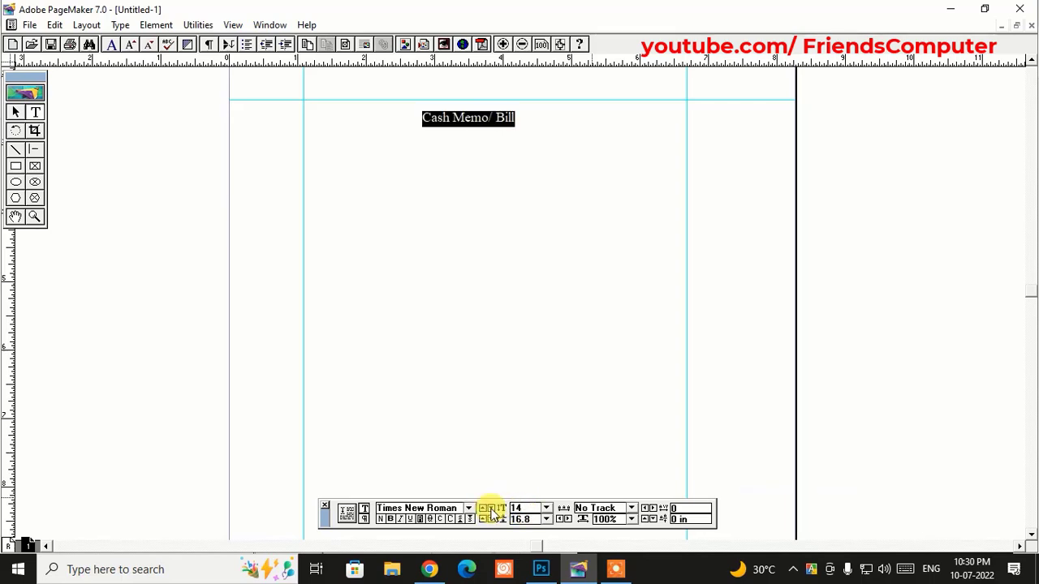
- Narrow the heading's text block to fit the text
click(16, 112)
click(480, 116)
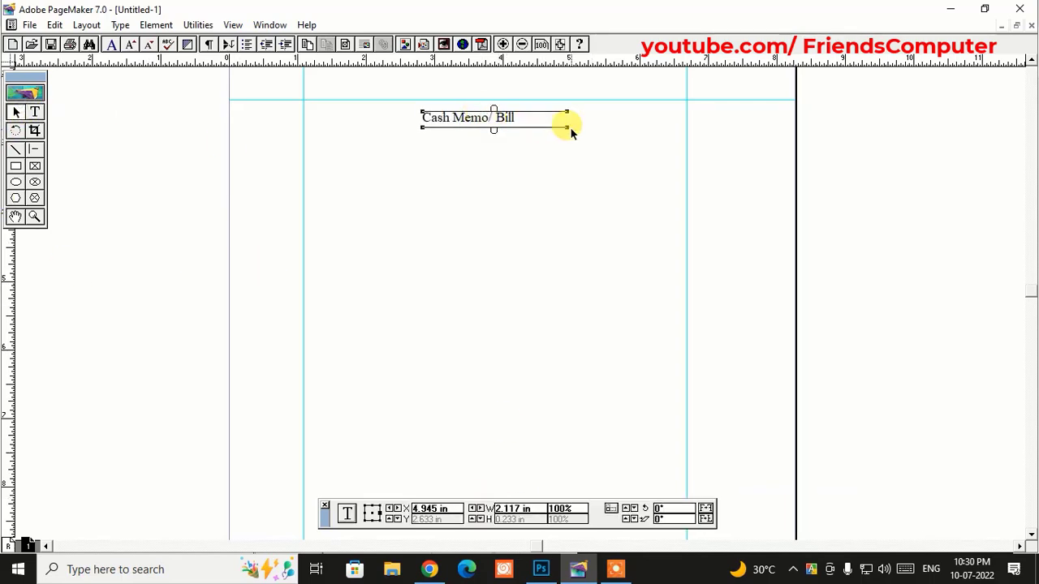
drag(571, 132, 517, 128)
click(17, 166)
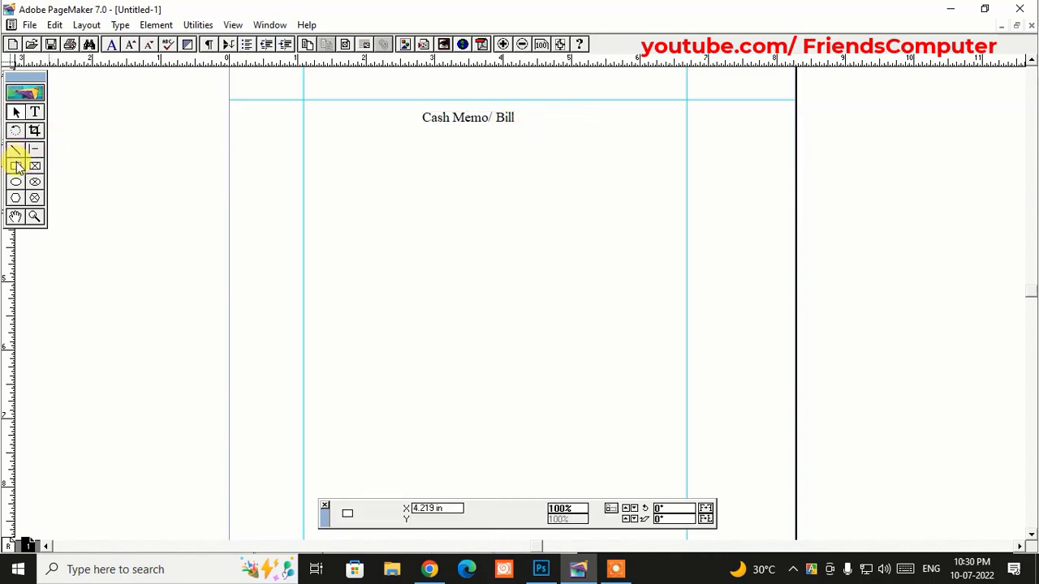
- Add a vertical layout guide and delete the leftover rectangle
drag(305, 195, 685, 271)
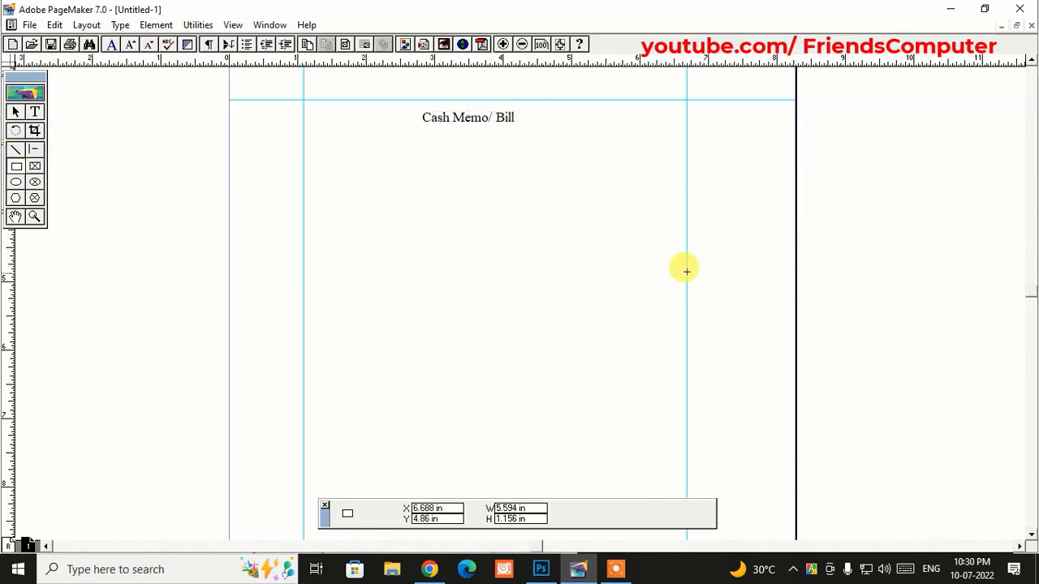
mouse_move(16, 254)
mouse_down()
mouse_move(523, 191)
mouse_move(495, 193)
mouse_up()
key(Delete)
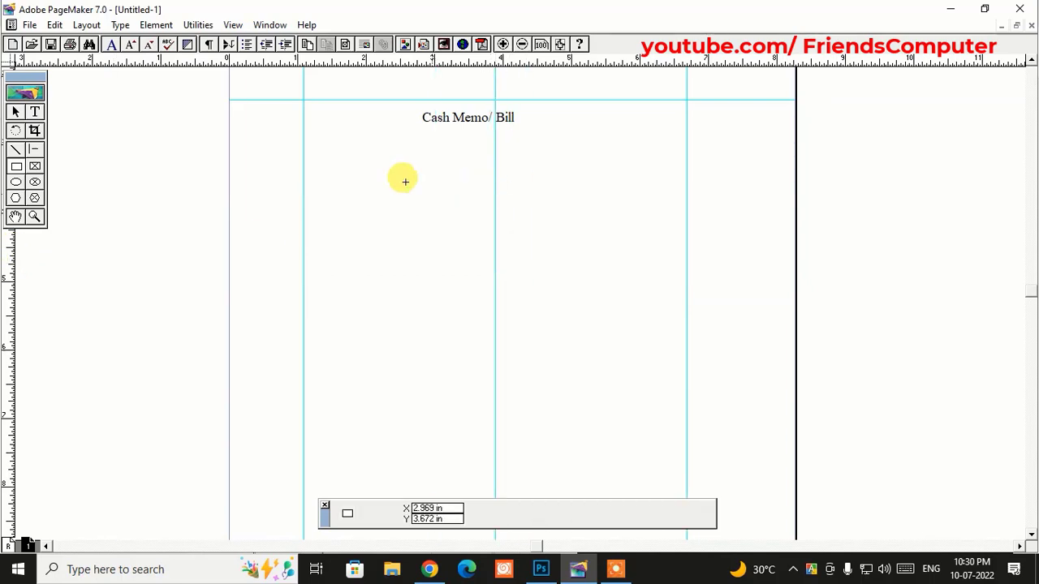
- Centre the Cash Memo/ Bill title on the middle guide and draw an underline beneath it
click(15, 111)
click(505, 119)
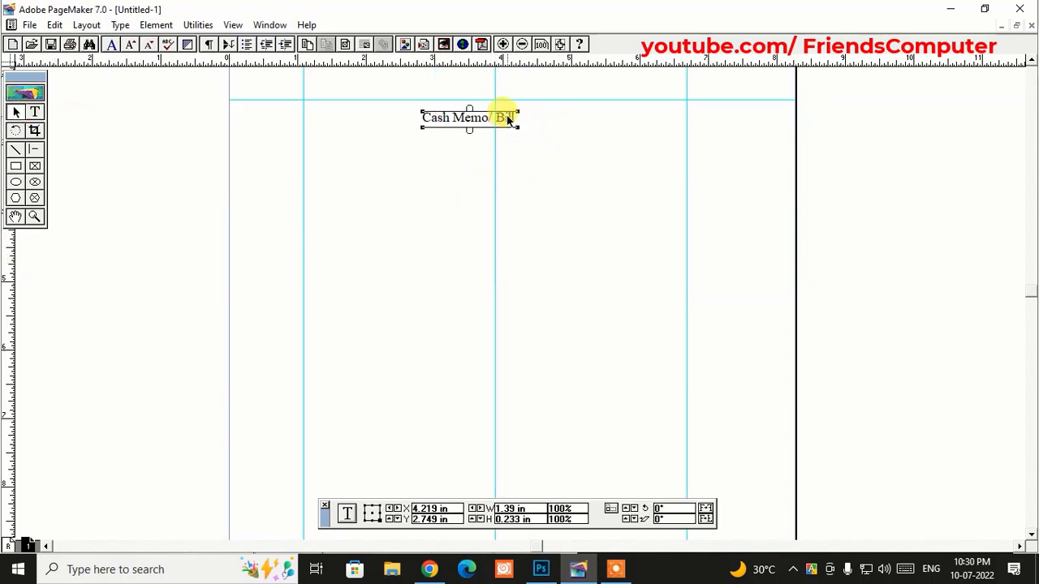
drag(505, 119, 530, 120)
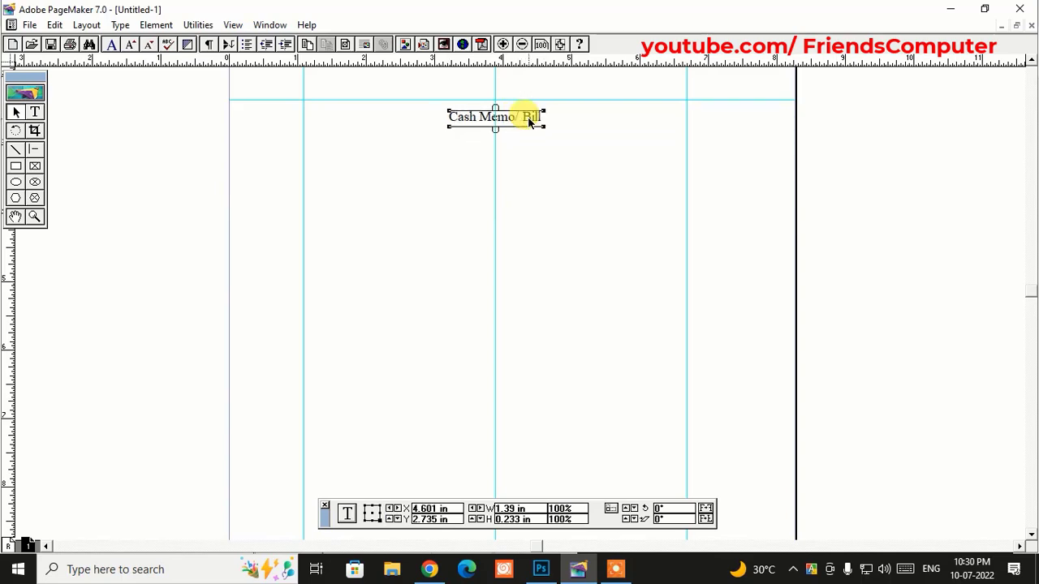
click(576, 156)
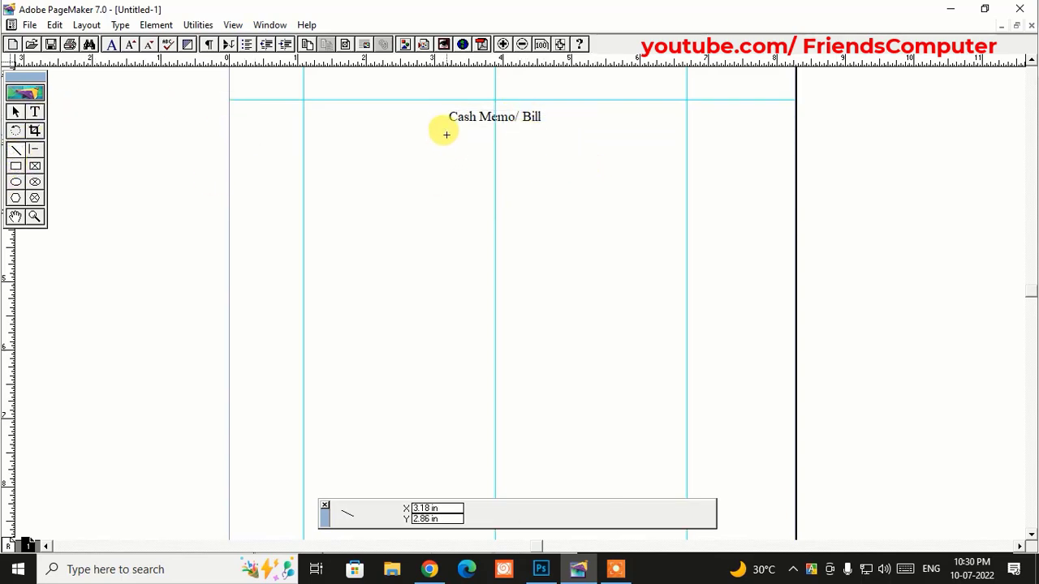
drag(447, 129, 544, 128)
- Draw the logo circle at left below the title and a wide text frame beside it
click(16, 182)
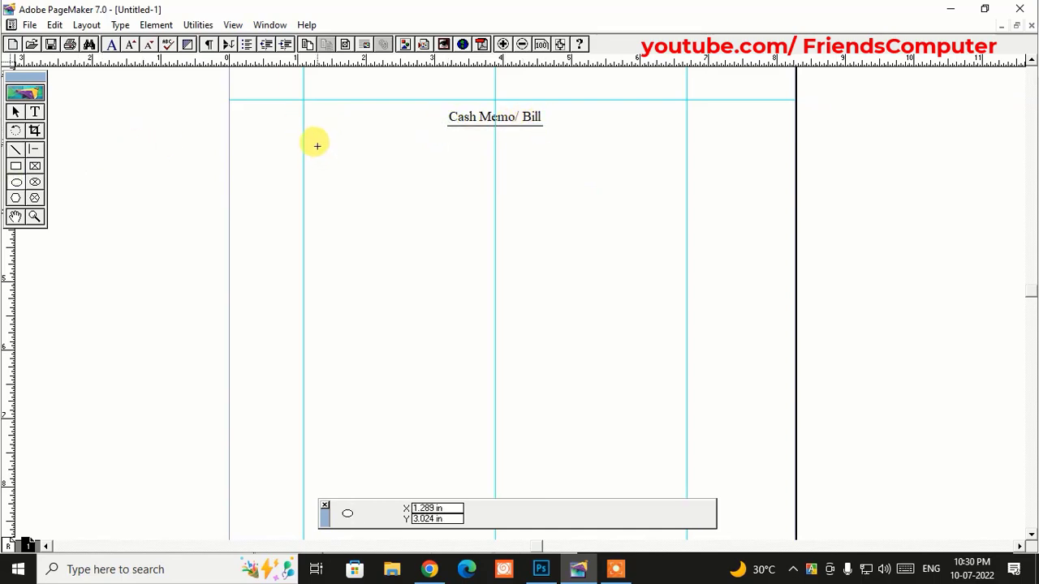
drag(314, 146, 371, 197)
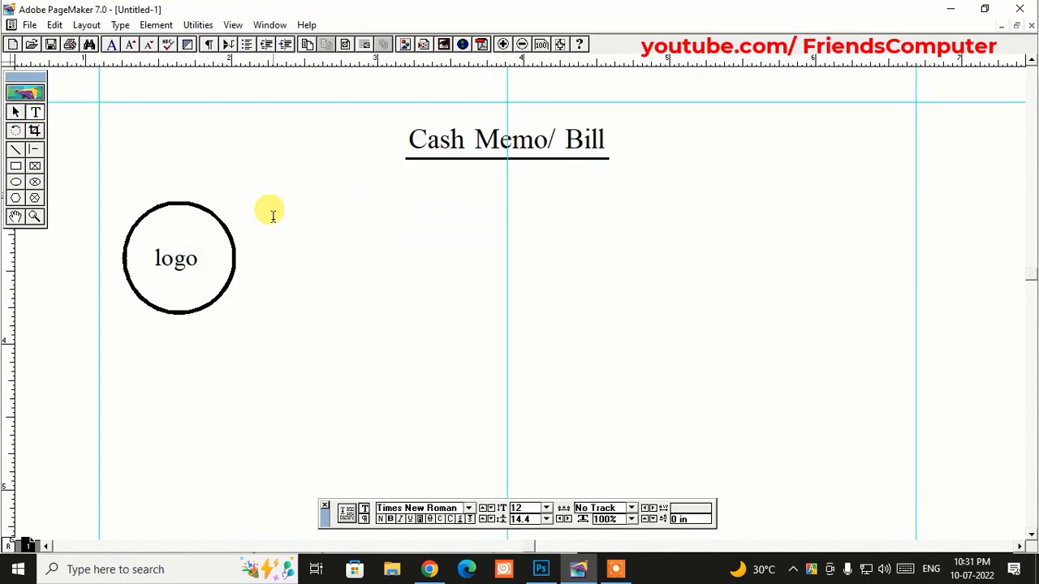
drag(272, 211, 896, 294)
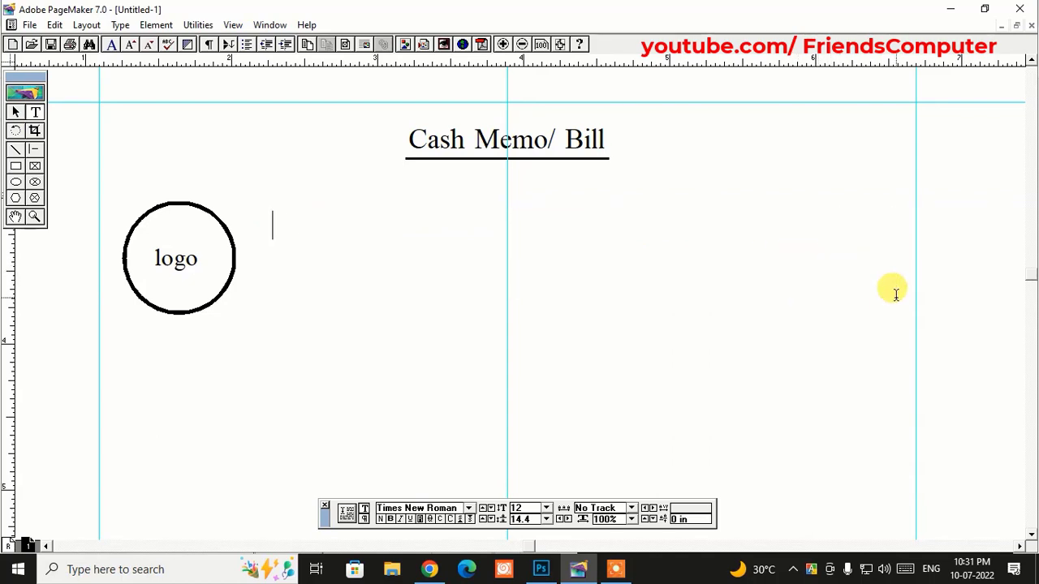
- Type FRIENDS COMPUTER in 25 pt Swis721 Blk BT so it fits one line
text(F)
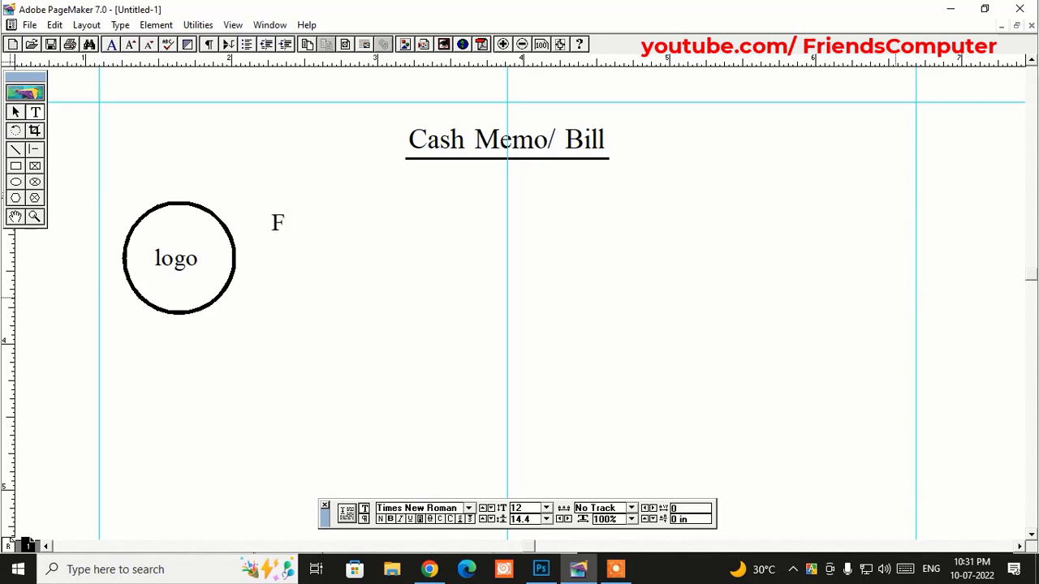
text(RIENDS )
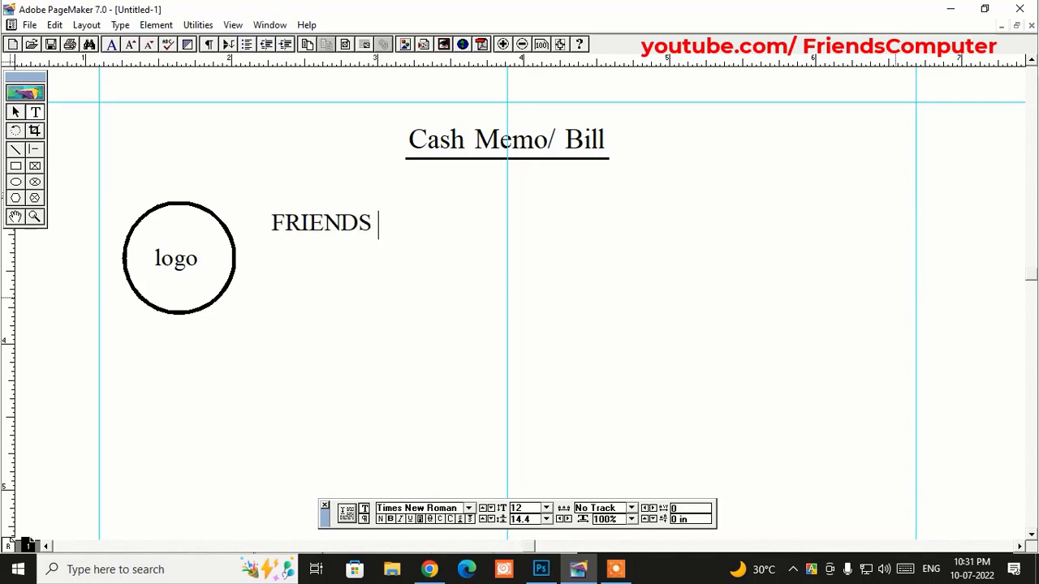
text(COMPUT)
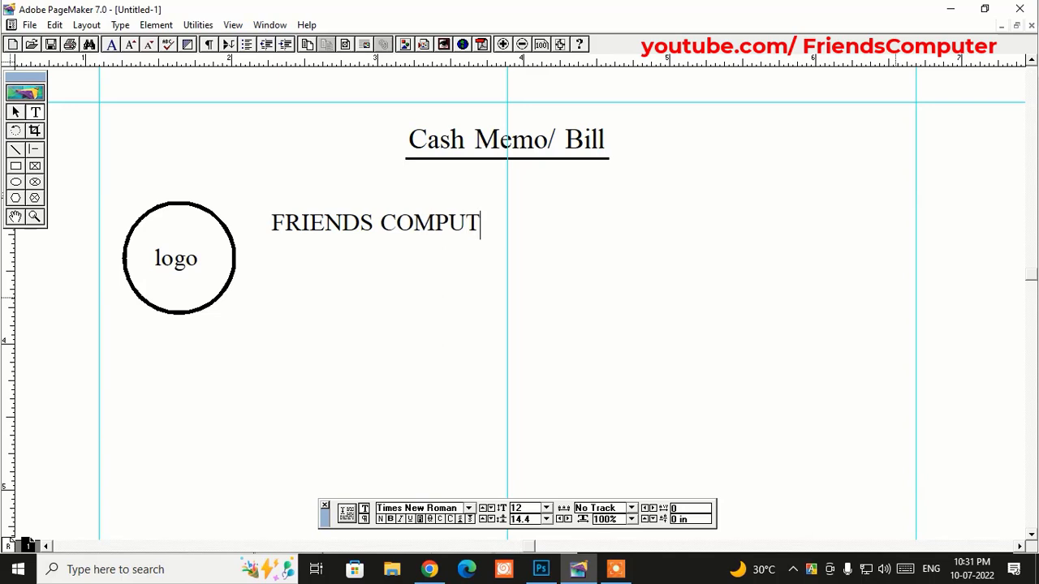
key(ctrl+a)
key(ctrl+shift+period)
key(ctrl+shift+period)
key(ctrl+shift+period)
key(ctrl+shift+period)
key(ctrl+shift+period)
key(ctrl+shift+period)
key(ctrl+shift+period)
key(ctrl+shift+period)
key(ctrl+shift+period)
key(ctrl+shift+period)
key(ctrl+shift+period)
key(ctrl+shift+period)
key(ctrl+shift+period)
key(ctrl+shift+period)
key(ctrl+shift+period)
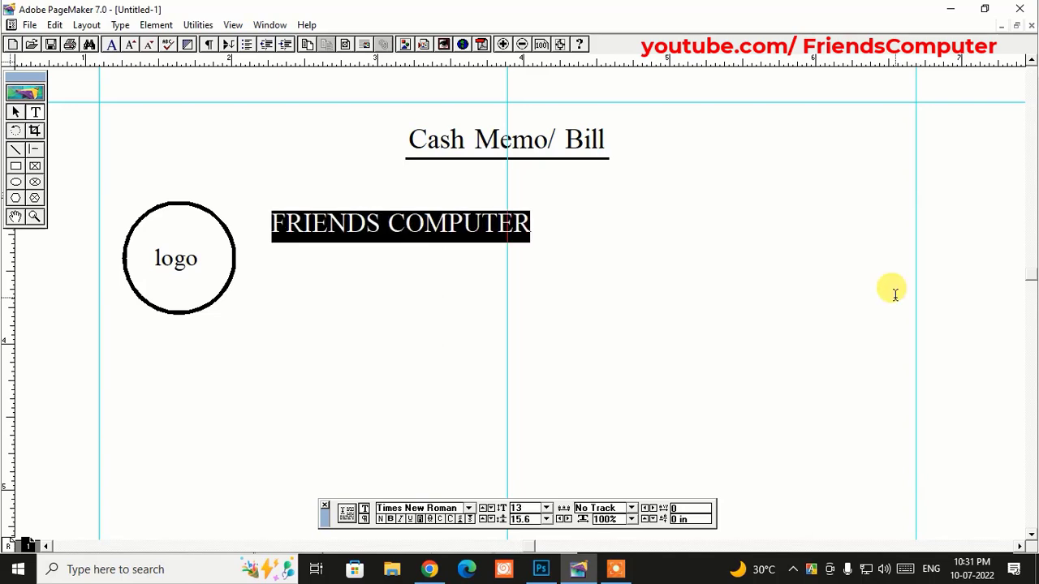
key(ctrl+shift+period)
key(ctrl+shift+period)
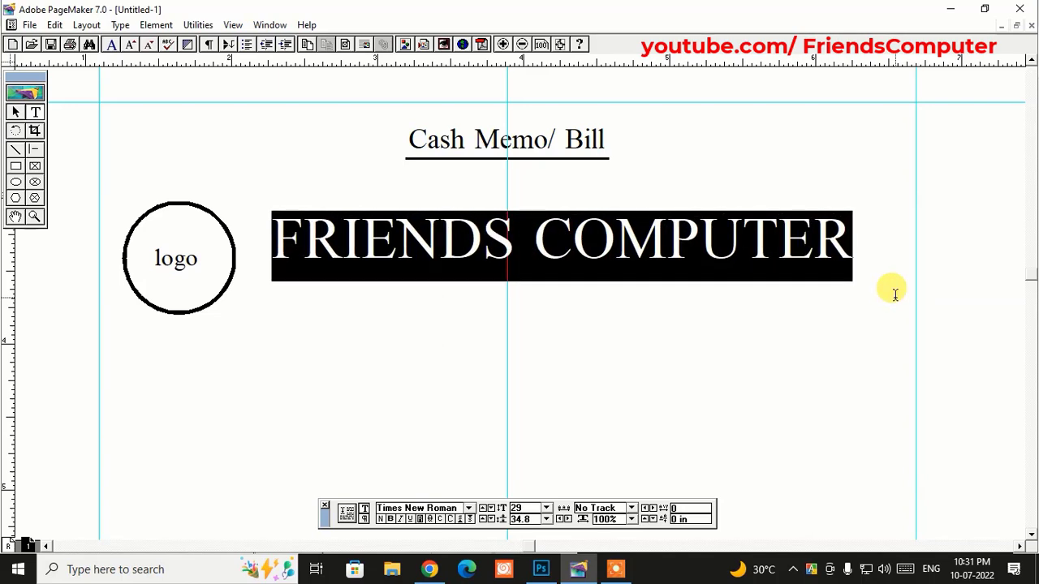
click(459, 508)
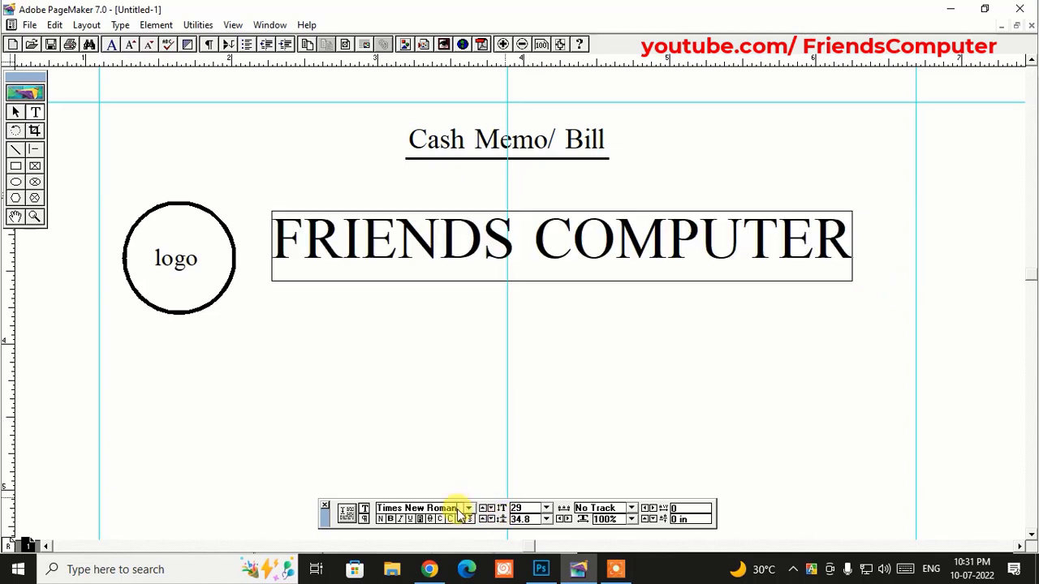
text(Swis721 Blk BT)
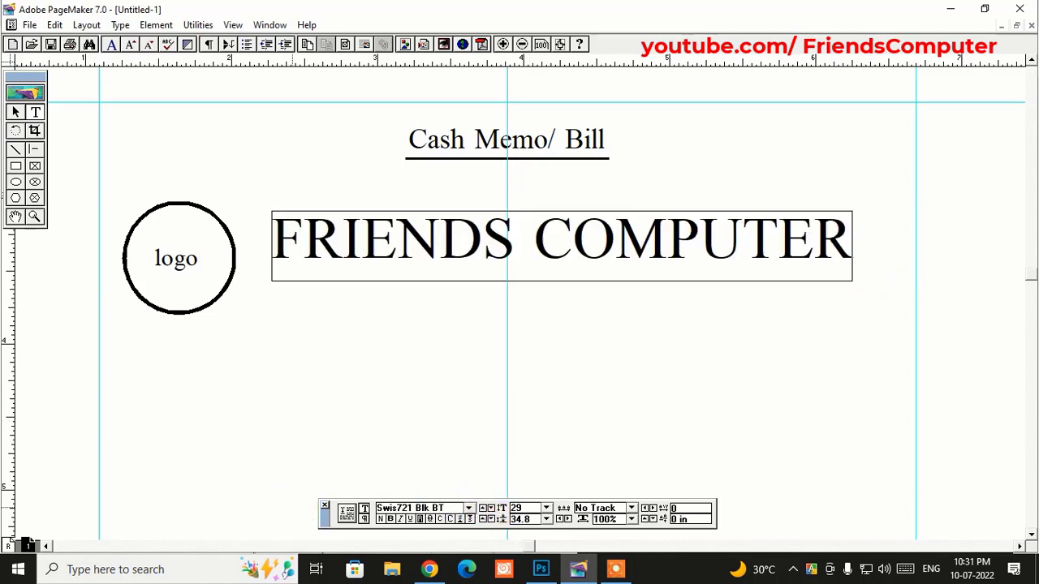
key(Return)
click(447, 245)
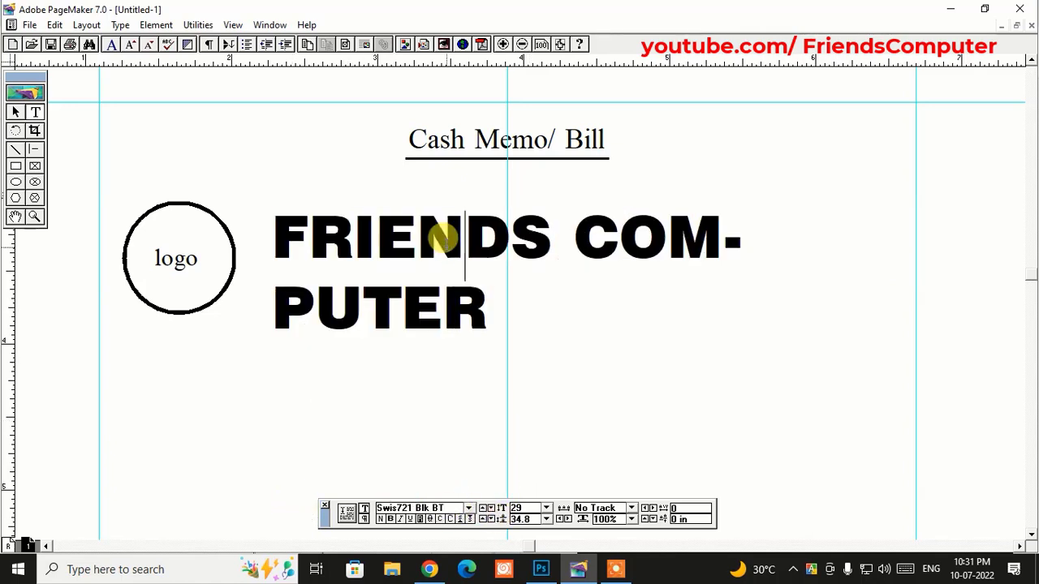
key(ctrl+a)
key(ctrl+shift+comma)
key(ctrl+shift+comma)
key(ctrl+shift+comma)
key(ctrl+shift+comma)
key(ctrl+shift+comma)
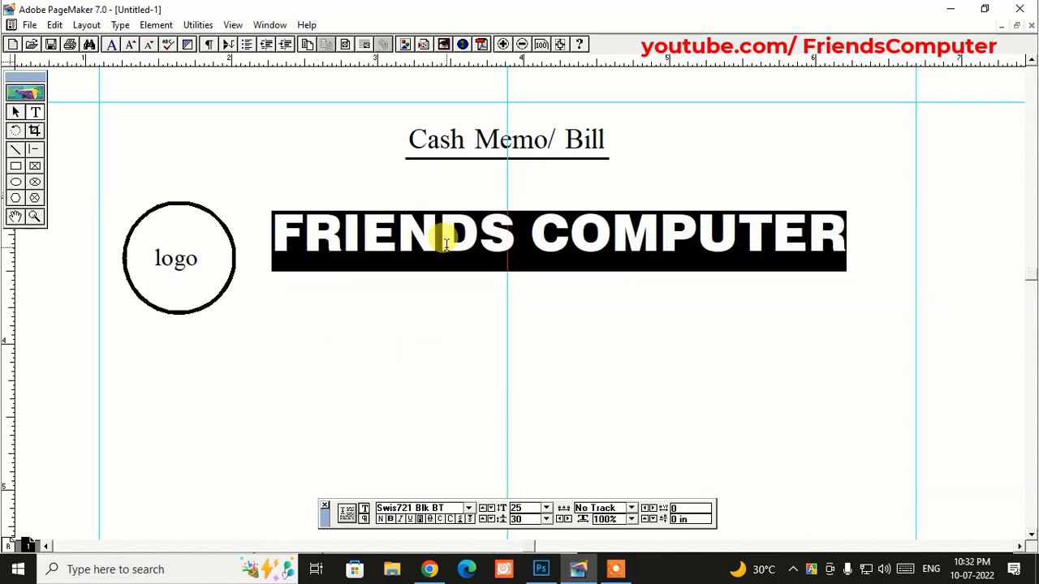
- Narrow the FRIENDS COMPUTER text block and adjust its position beside the logo
click(15, 113)
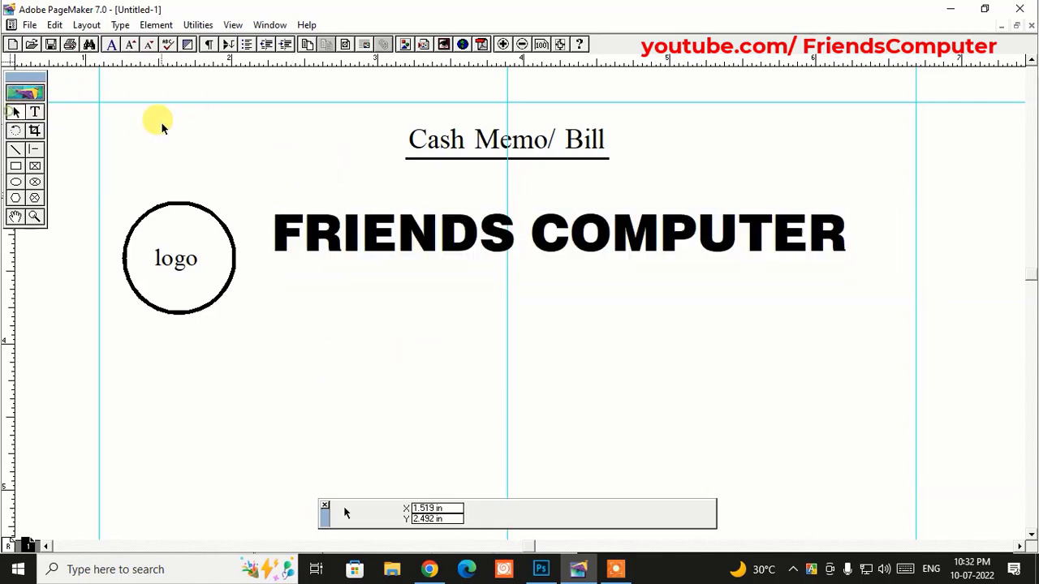
click(797, 231)
drag(895, 273, 860, 262)
click(787, 333)
click(605, 233)
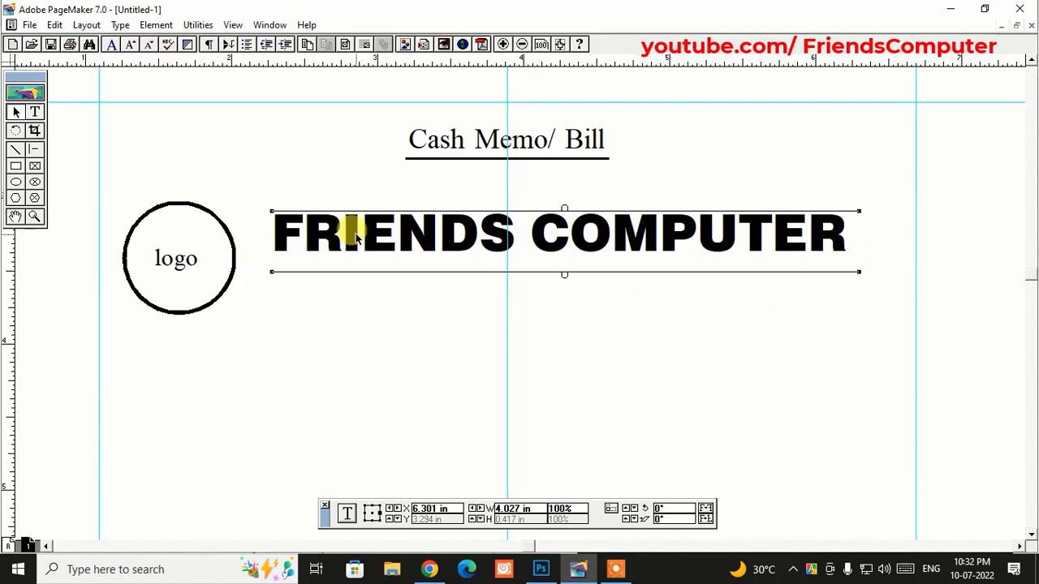
drag(354, 235, 365, 236)
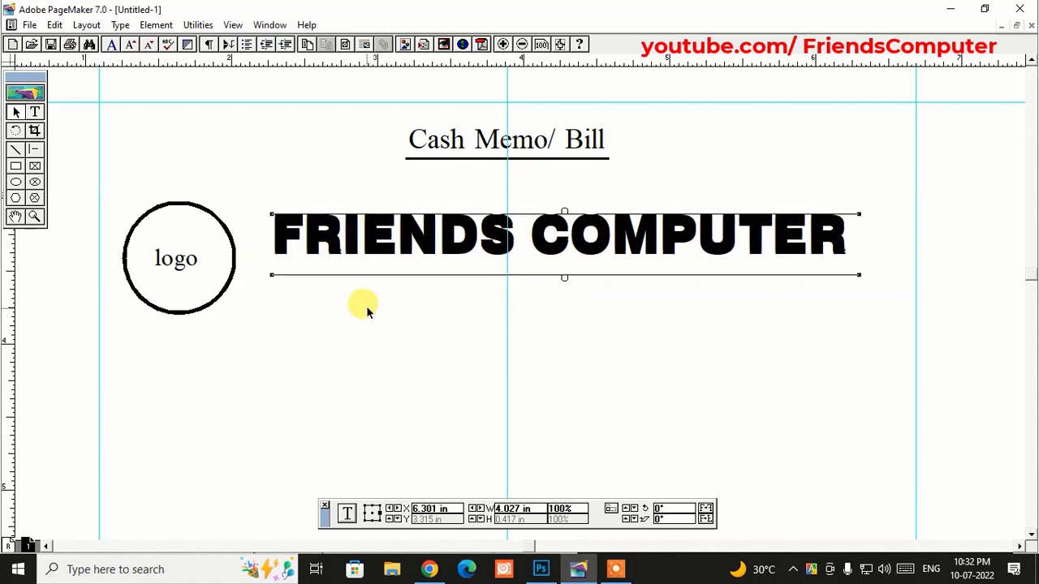
- Move the heading copy below the original and show the Colors palette
drag(492, 237, 490, 286)
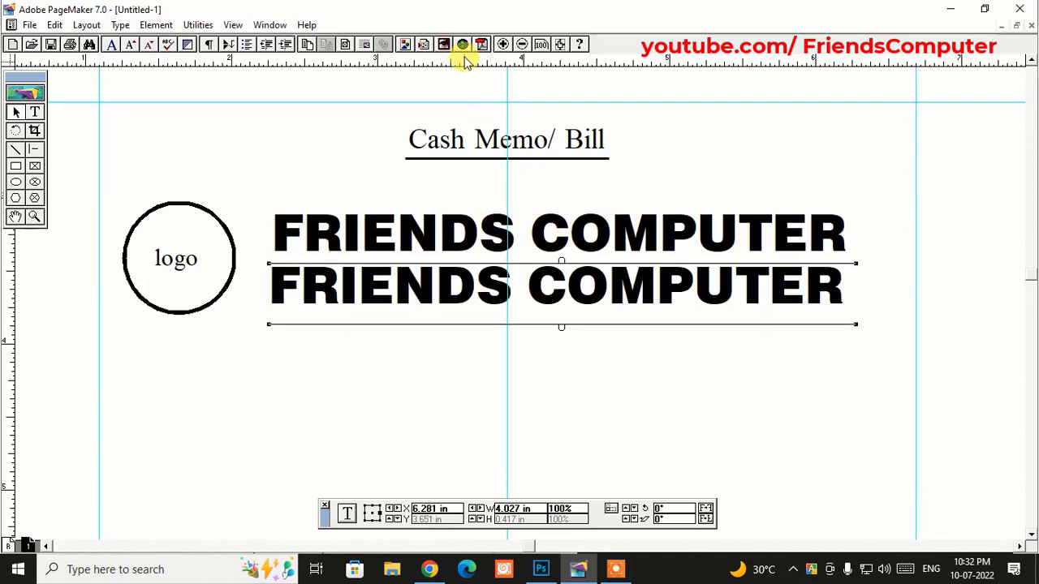
click(268, 25)
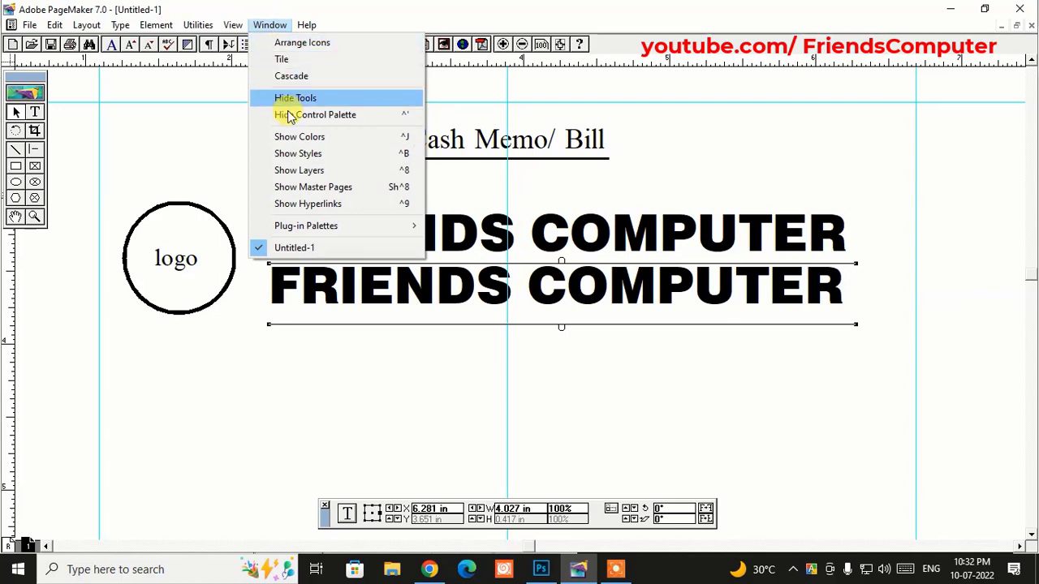
click(311, 138)
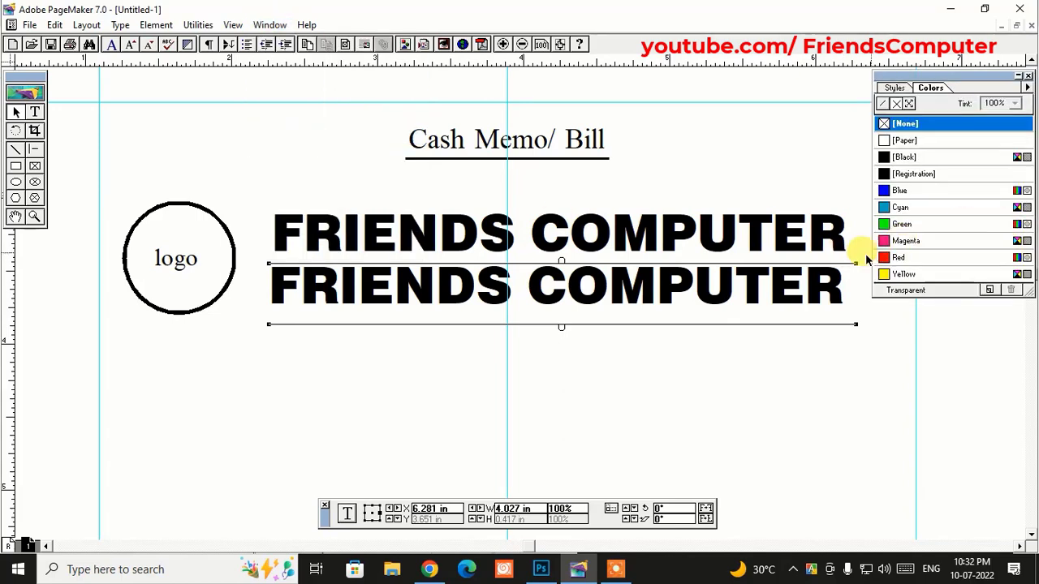
- Tint the duplicate FRIENDS COMPUTER text grey at 55%
drag(778, 286, 767, 294)
key(alt+shift+F1)
drag(262, 296, 833, 265)
click(1014, 103)
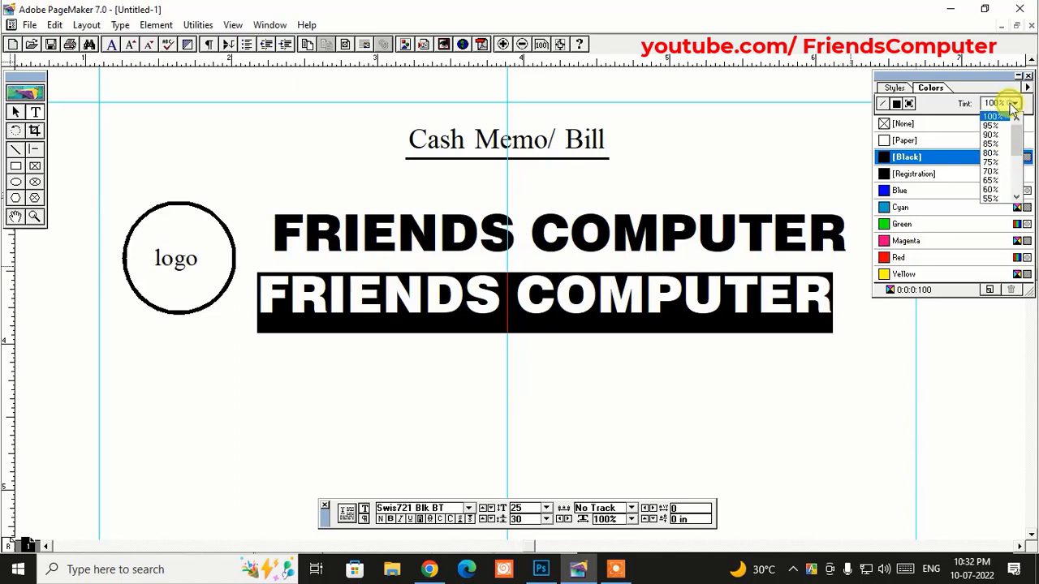
click(999, 145)
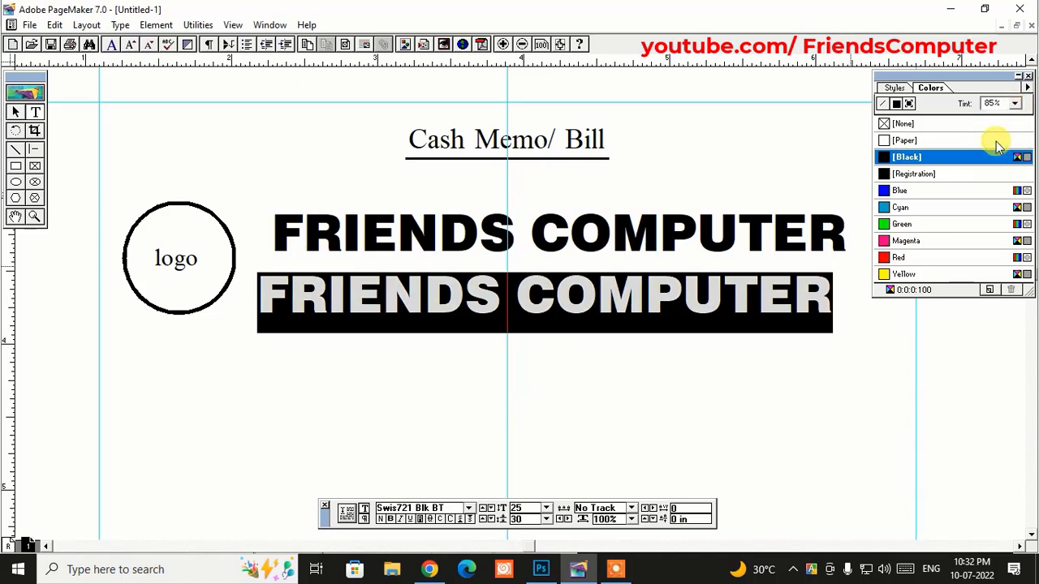
click(1014, 103)
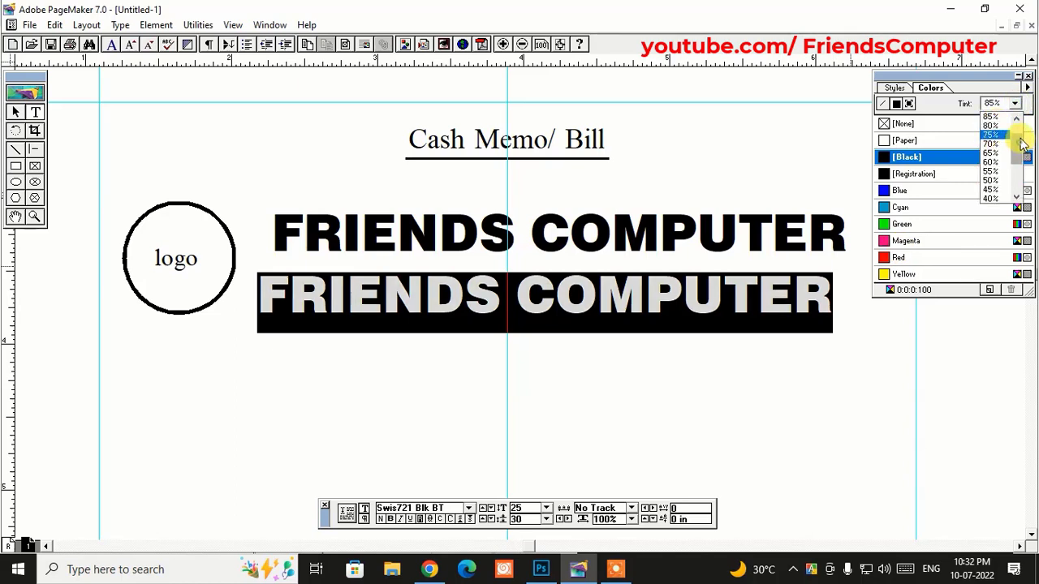
click(999, 174)
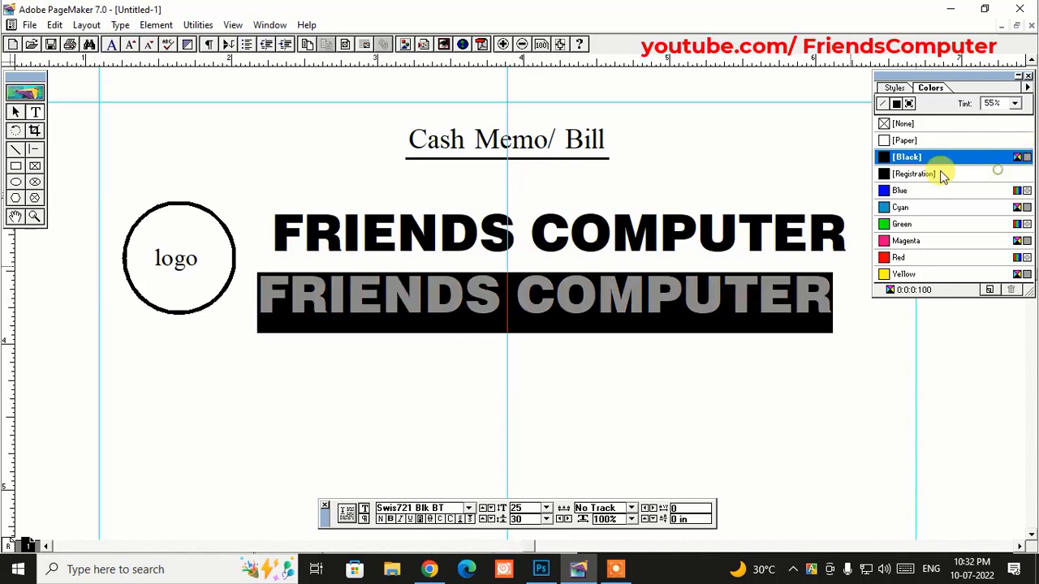
- Replace the grey copy with a pasted duplicate and send it behind the black heading
click(15, 112)
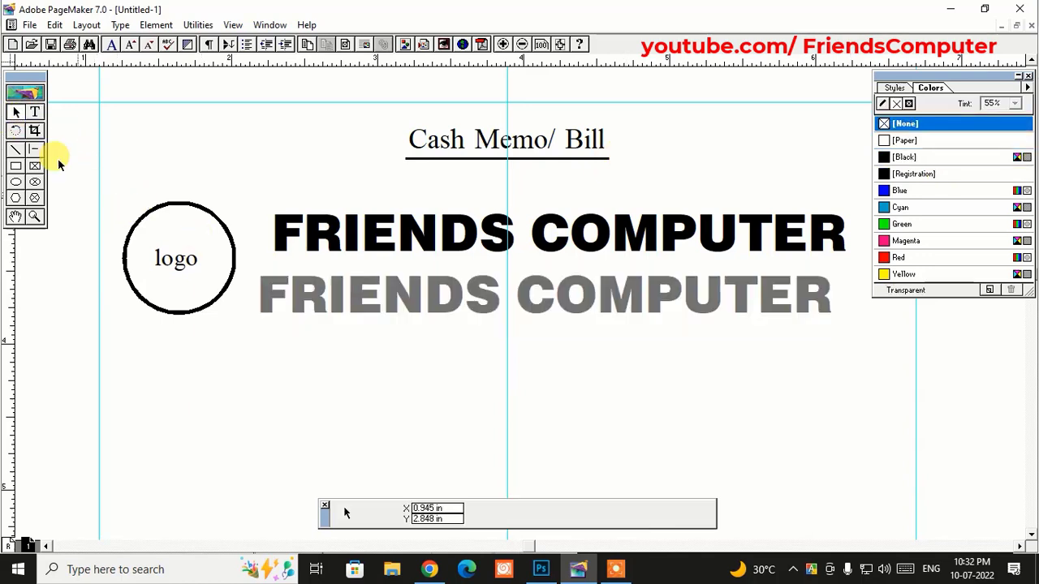
click(347, 289)
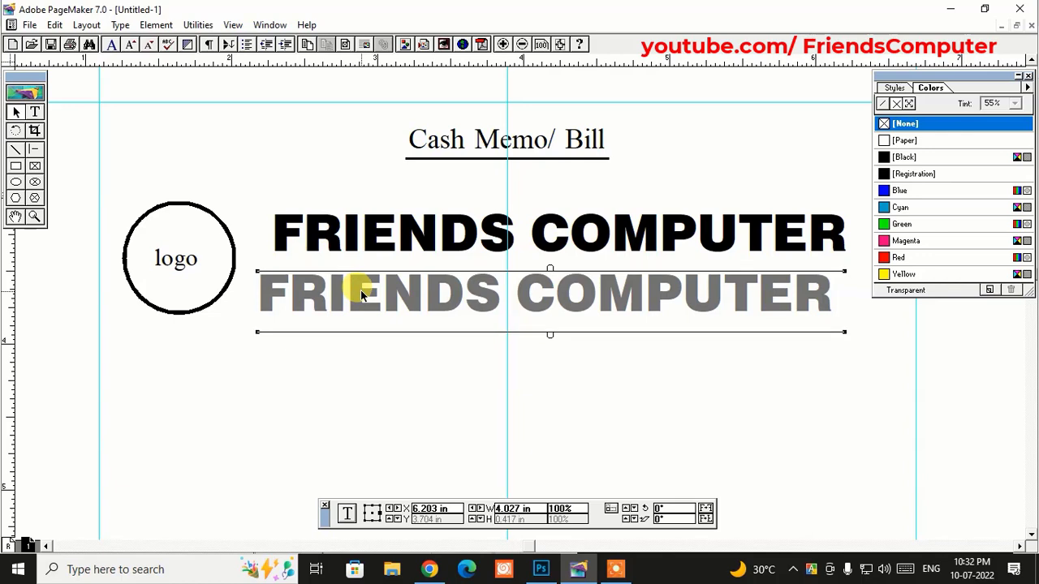
key(Delete)
key(ctrl+v)
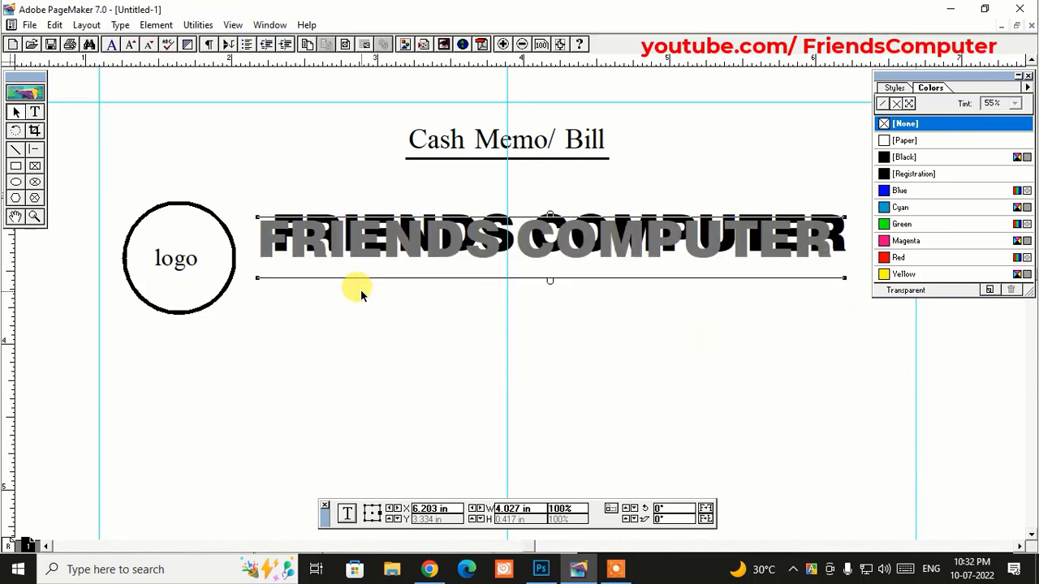
key(ctrl+shift+bracketleft)
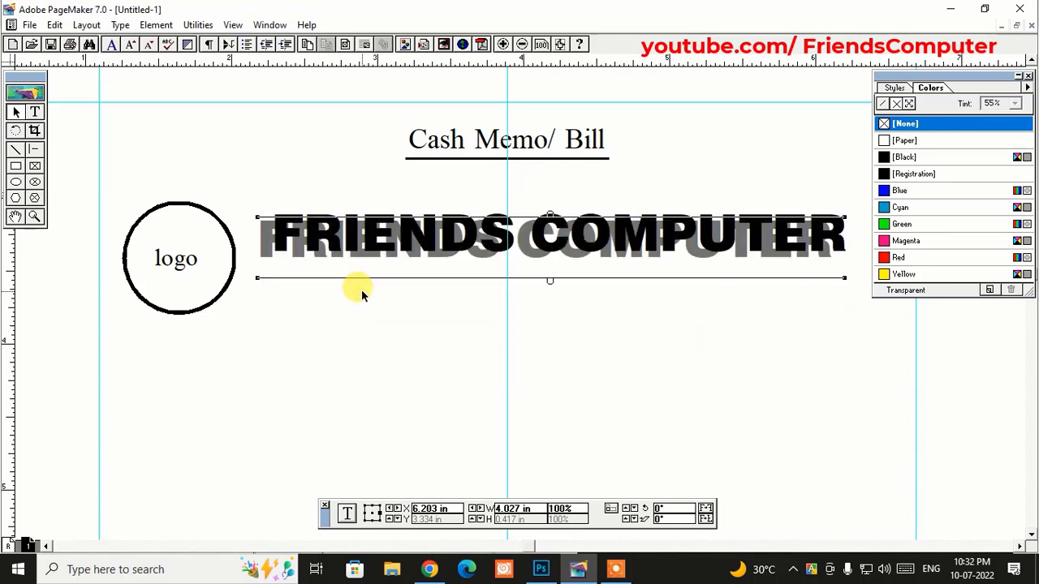
- Nudge the grey copy up and right into a drop shadow, and draw a text frame below
key(Up)
key(Up)
key(Up)
key(Right)
key(Right)
key(Right)
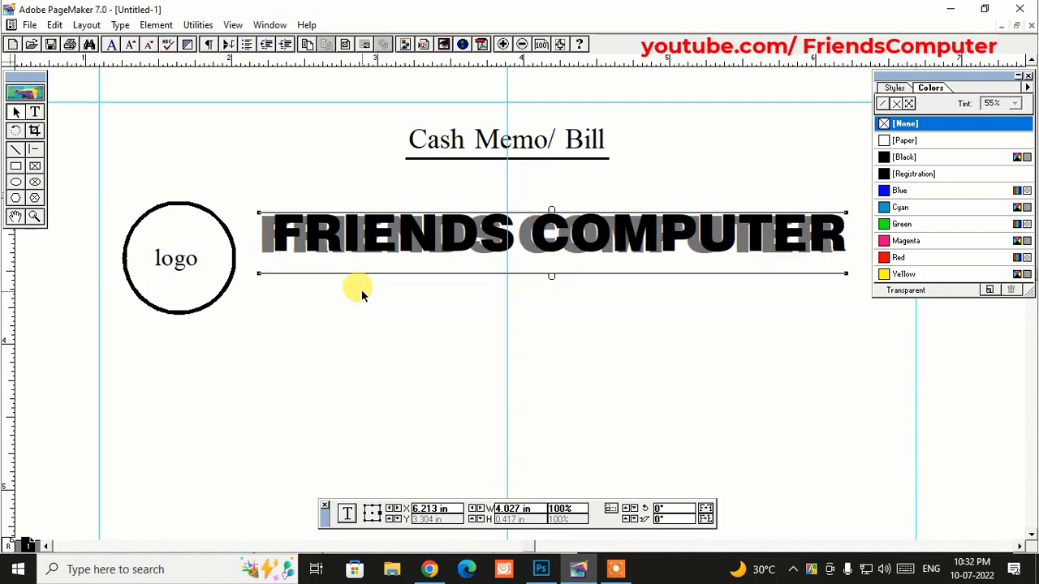
key(Right)
key(Right)
key(Right)
key(Right)
key(Right)
key(Right)
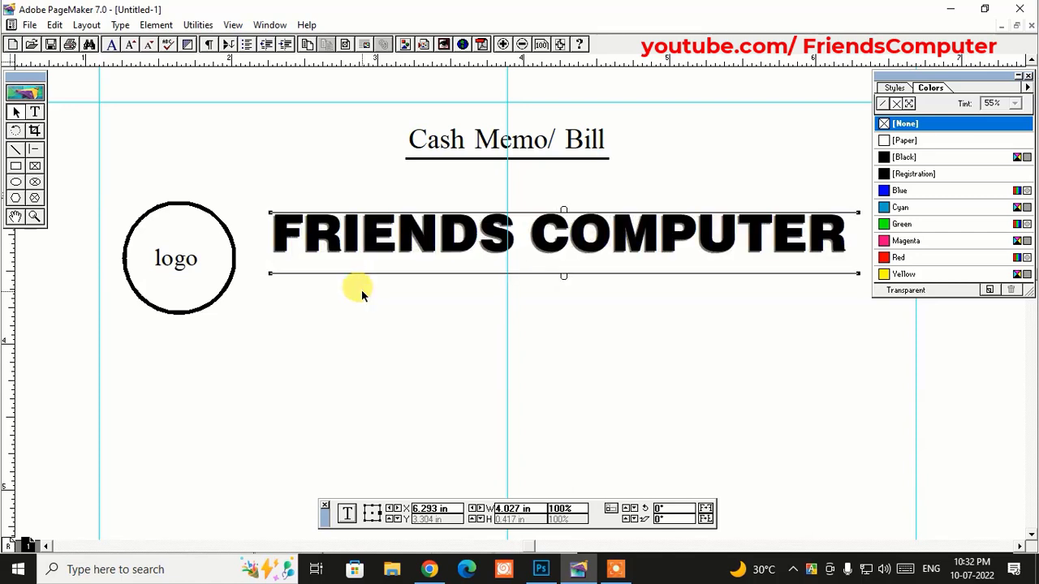
key(Down)
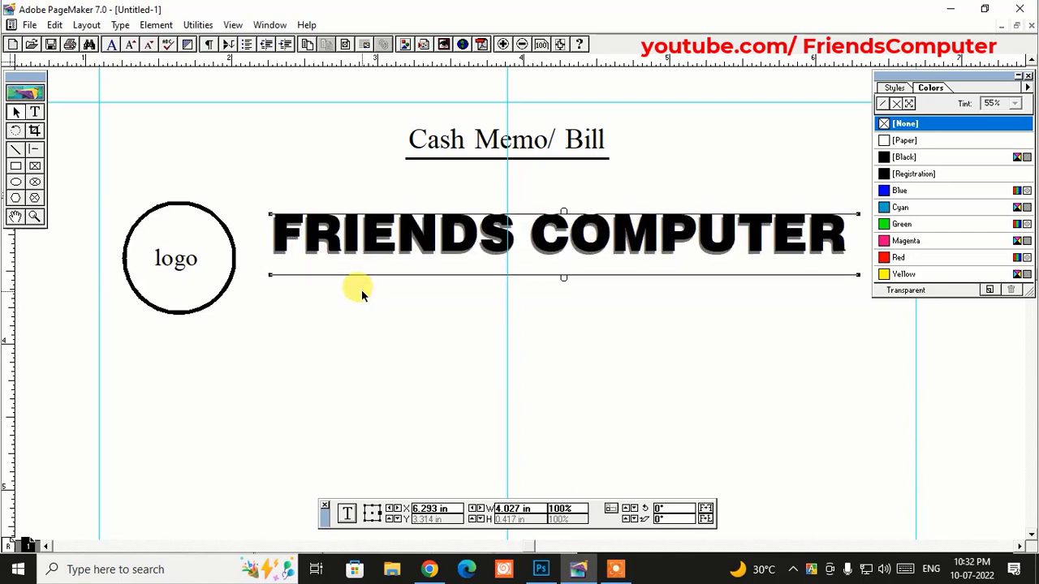
drag(282, 284, 833, 298)
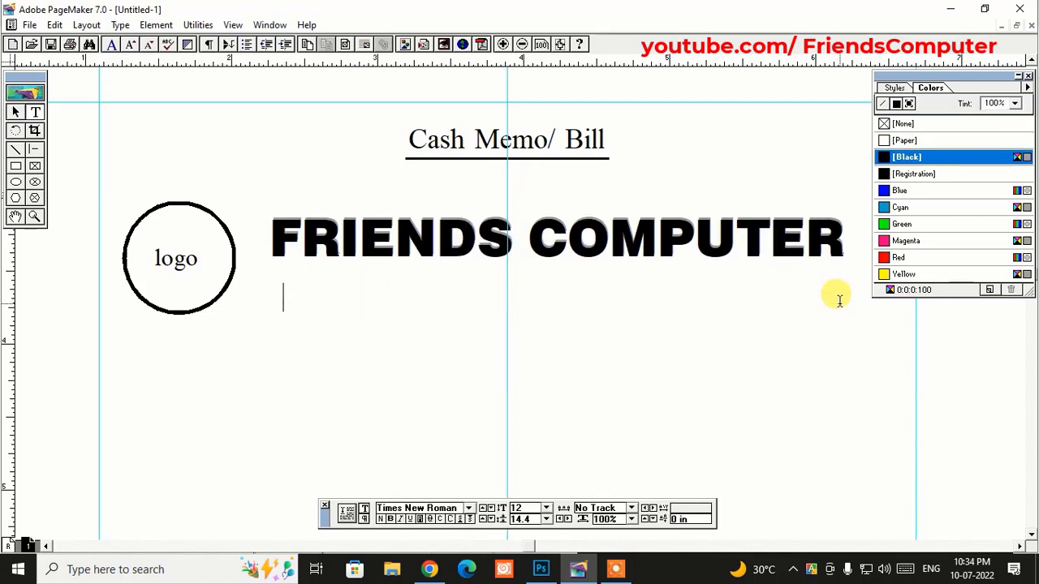
- Type the tagline 'All kinds of Screen Printing Accessories Available Here.' and enlarge it to 11 pt
text(All)
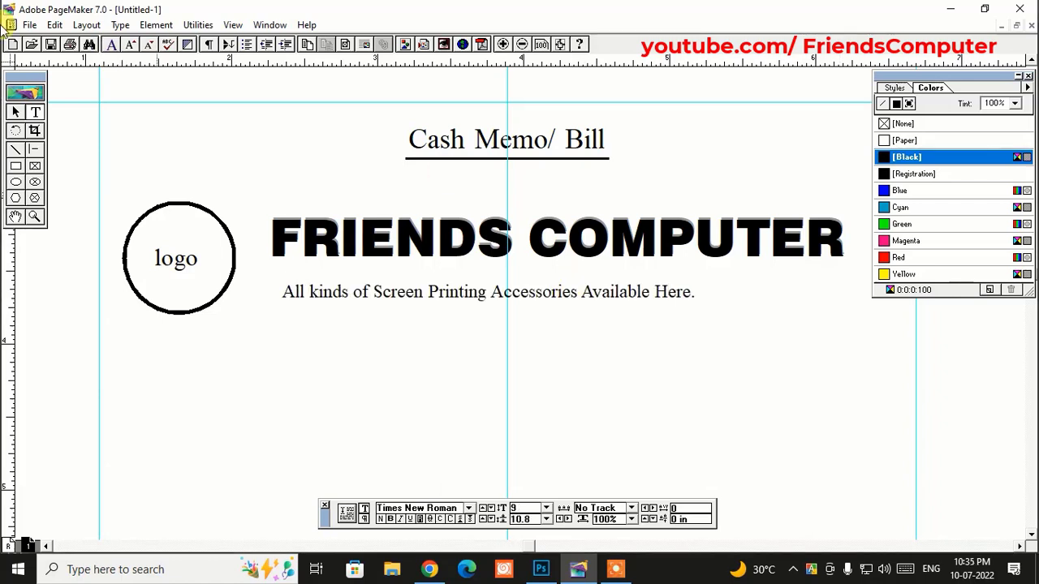
click(16, 111)
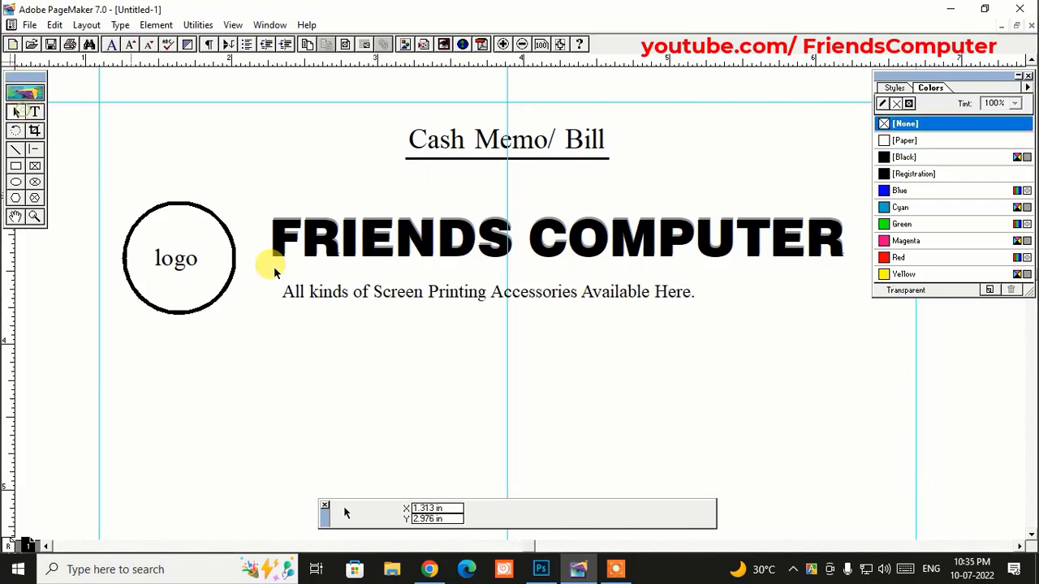
click(441, 298)
click(37, 111)
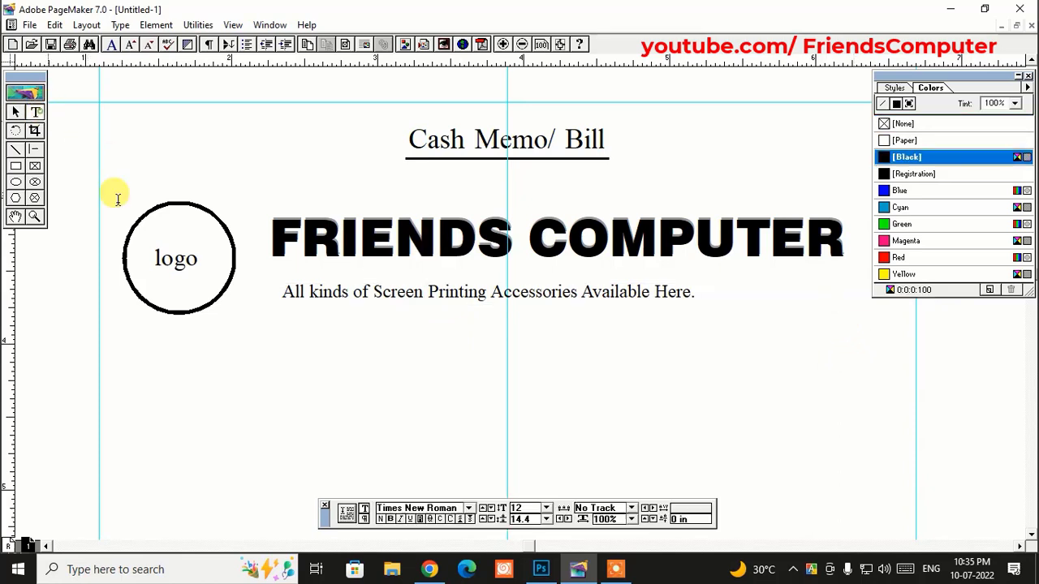
triple_click(299, 291)
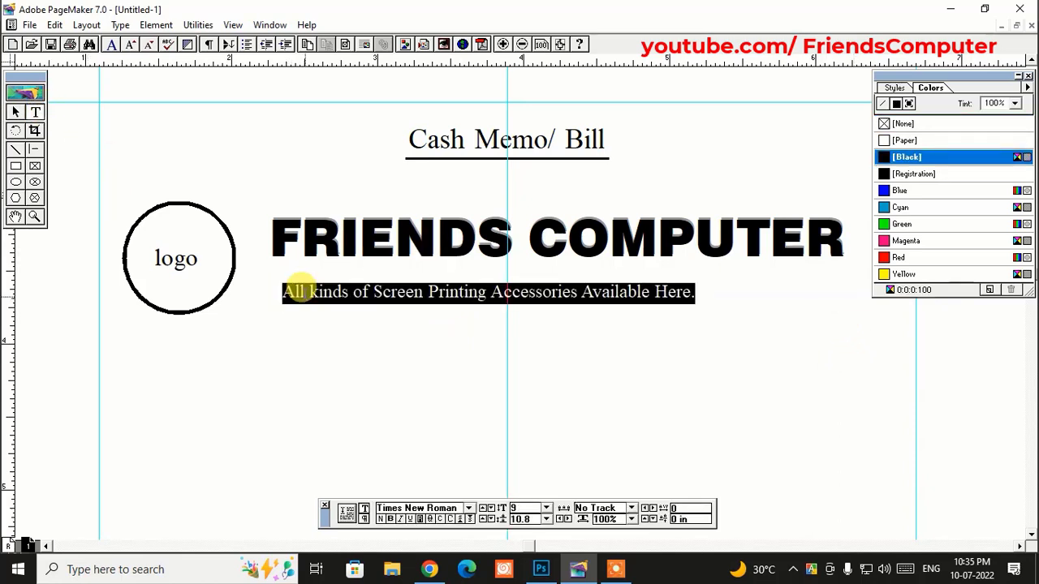
key(ctrl+shift+period)
key(ctrl+shift+period)
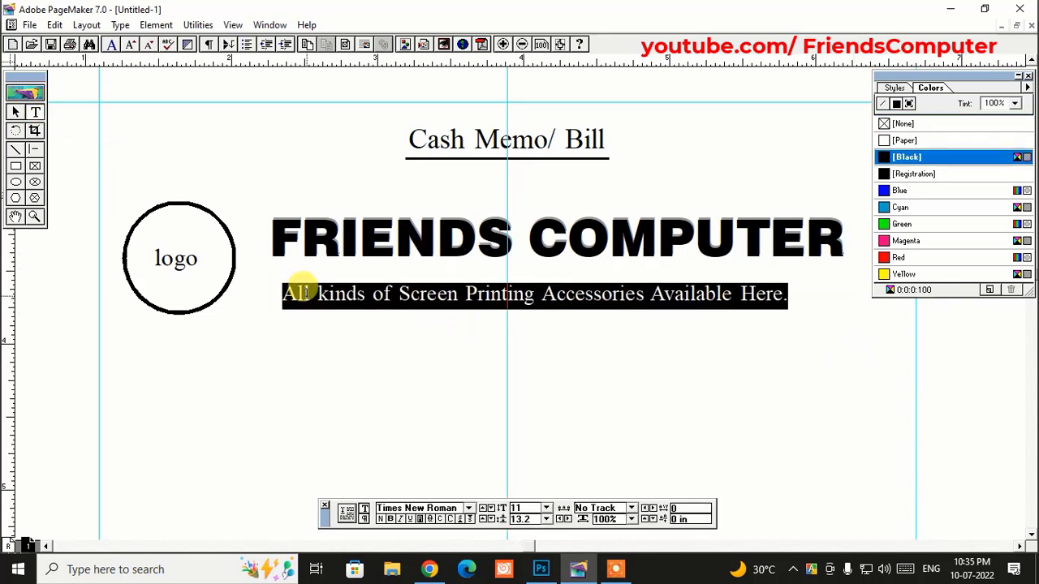
- Resize the tagline block to keep it on one line and shift it slightly up and right
click(17, 111)
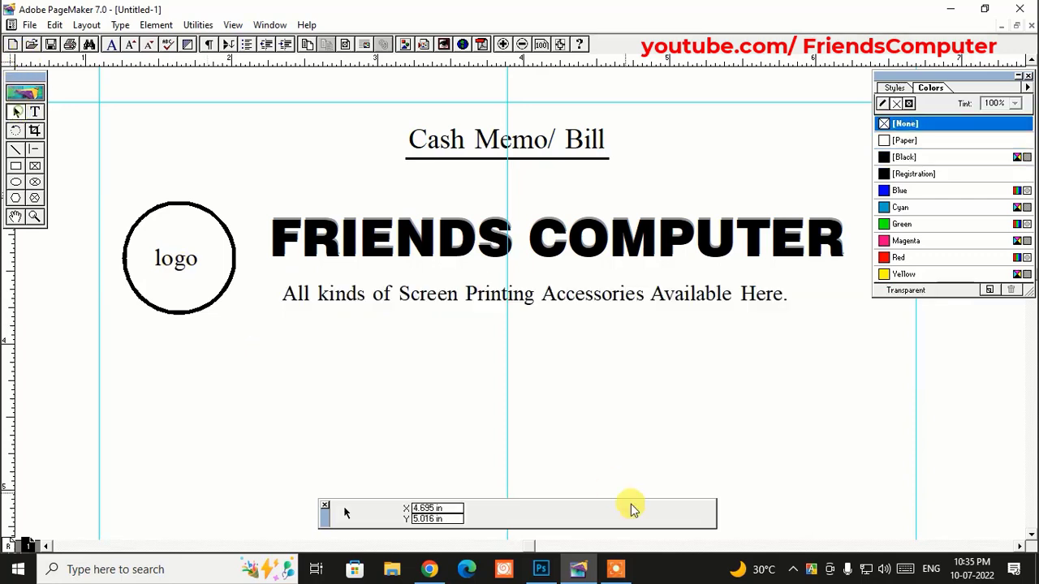
click(666, 302)
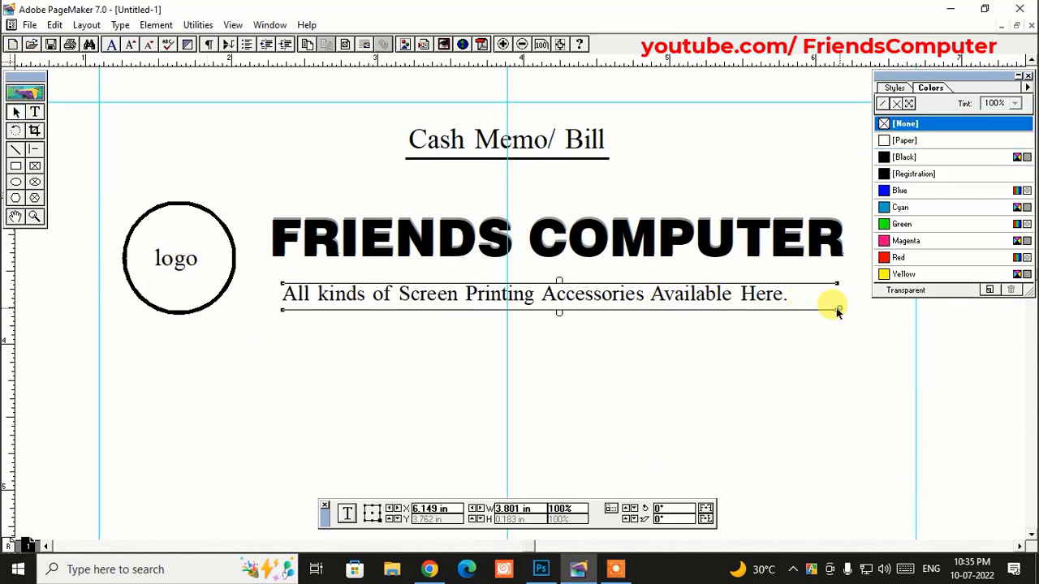
drag(837, 310, 804, 309)
click(751, 339)
click(725, 300)
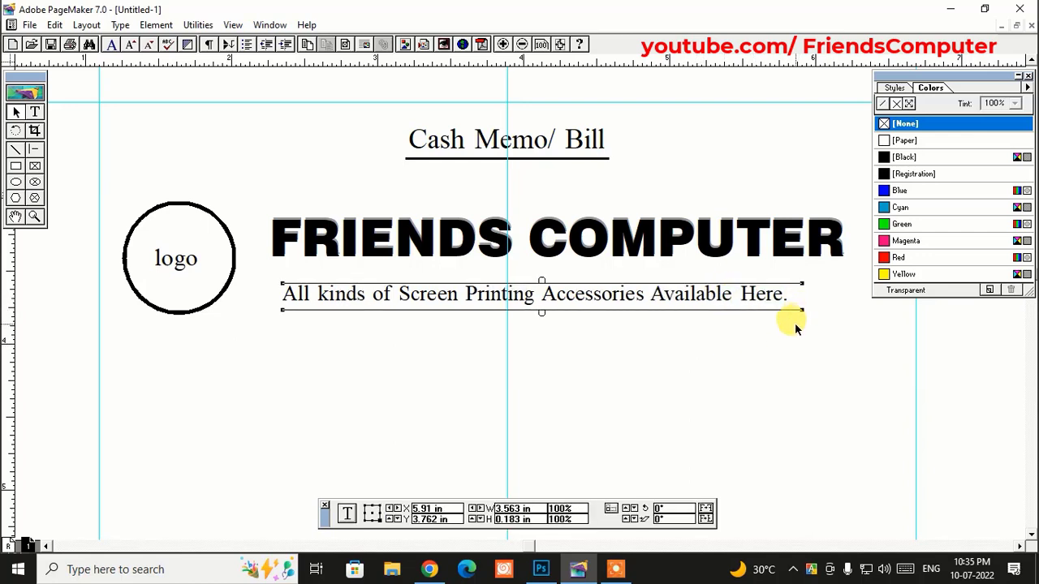
click(766, 329)
click(619, 290)
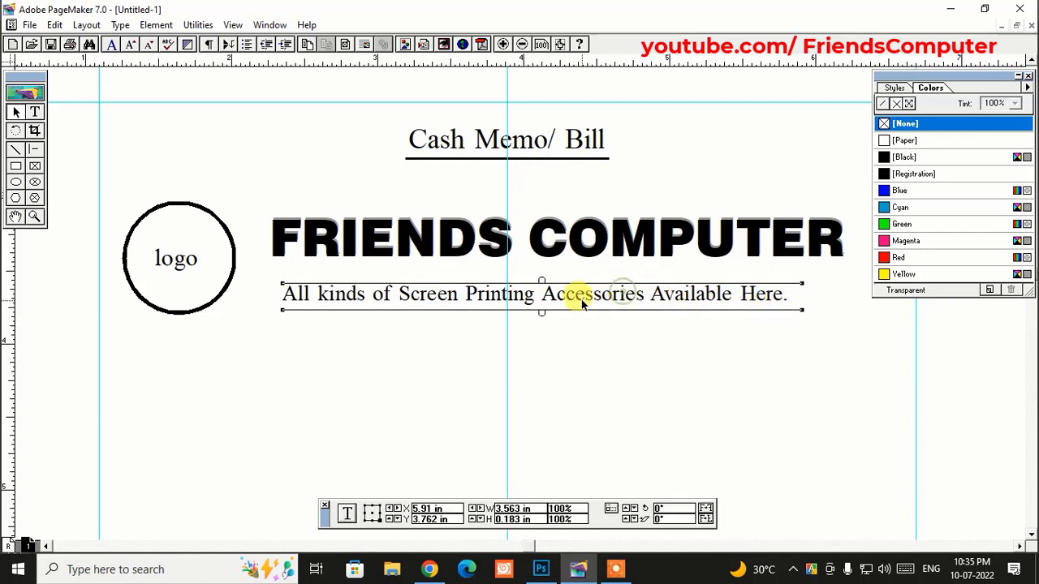
drag(593, 297, 607, 293)
- Put a solid black rectangle behind the tagline and draw a text frame beneath Cash Memo/ Bill
click(16, 165)
mouse_move(274, 273)
mouse_down()
mouse_move(656, 308)
mouse_move(829, 300)
mouse_move(809, 307)
mouse_up()
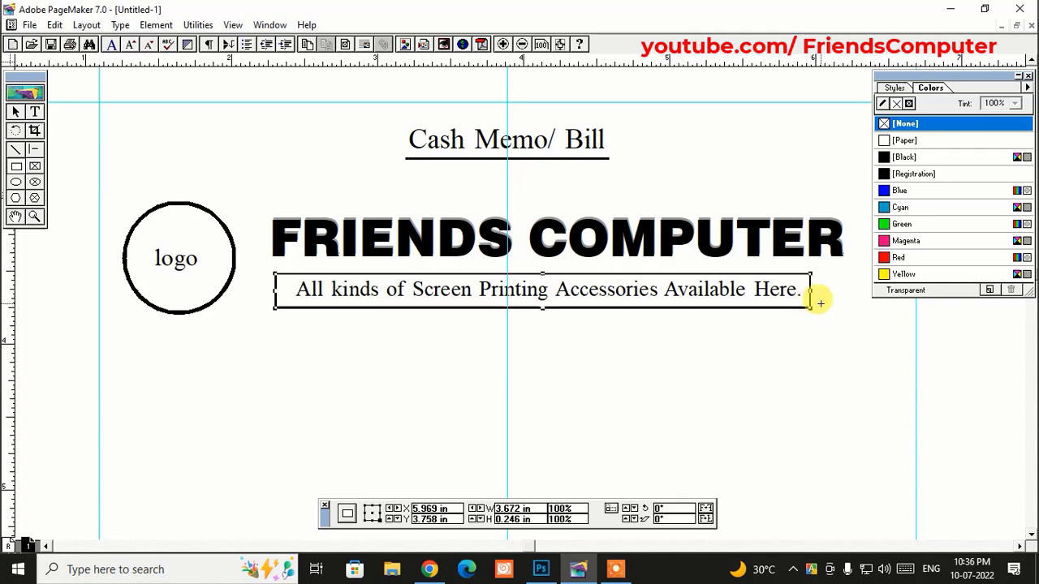
click(906, 157)
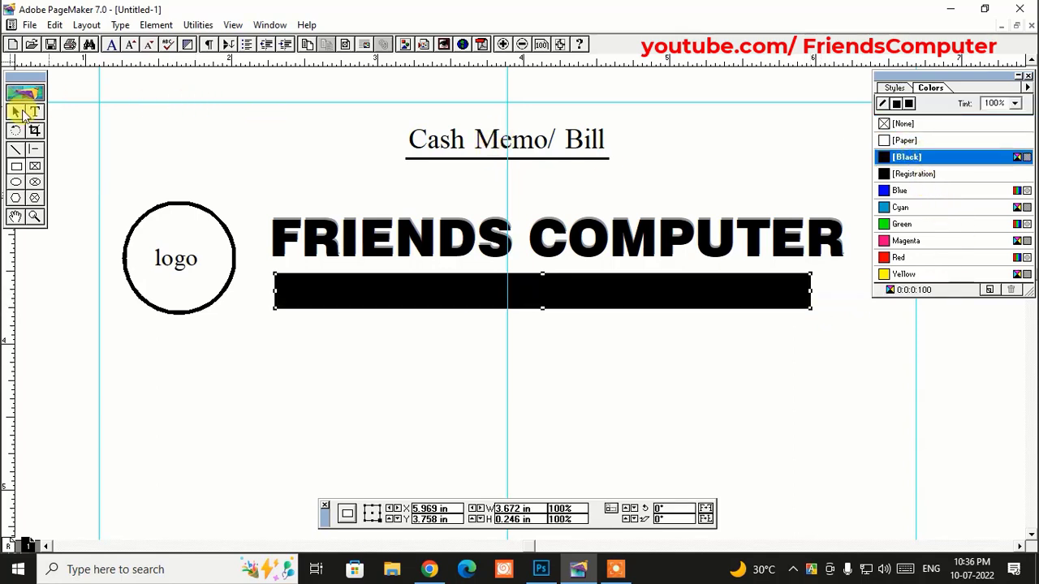
click(14, 111)
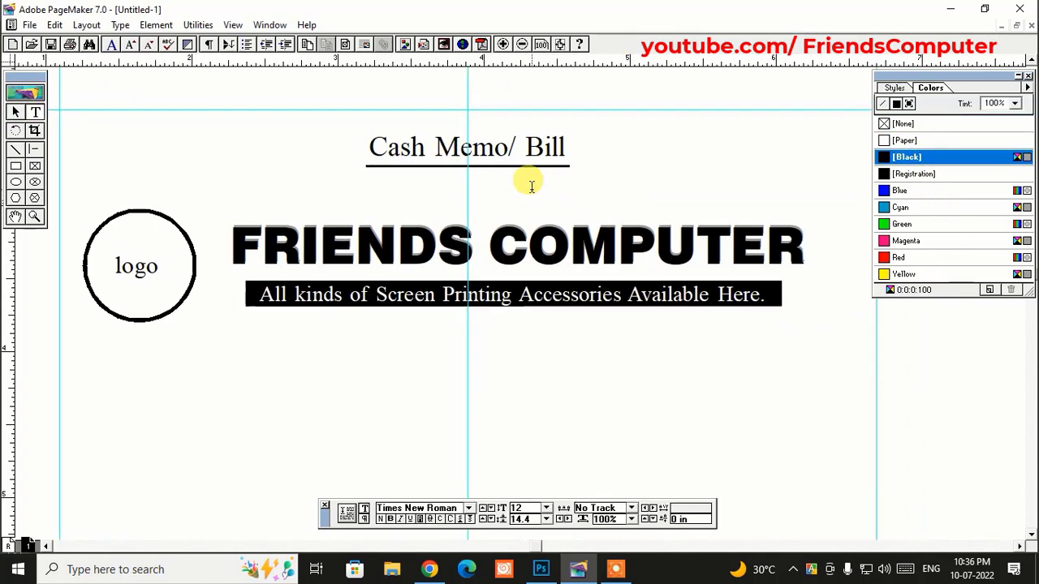
drag(532, 187, 789, 211)
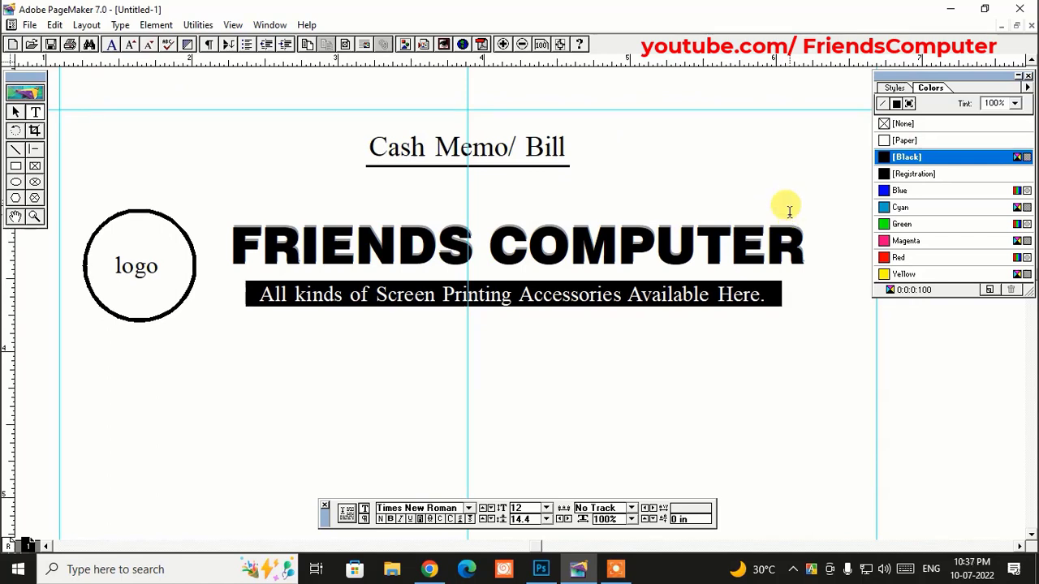
- Type 'Contact:' followed by the shop's phone number in the new frame
text(Contact)
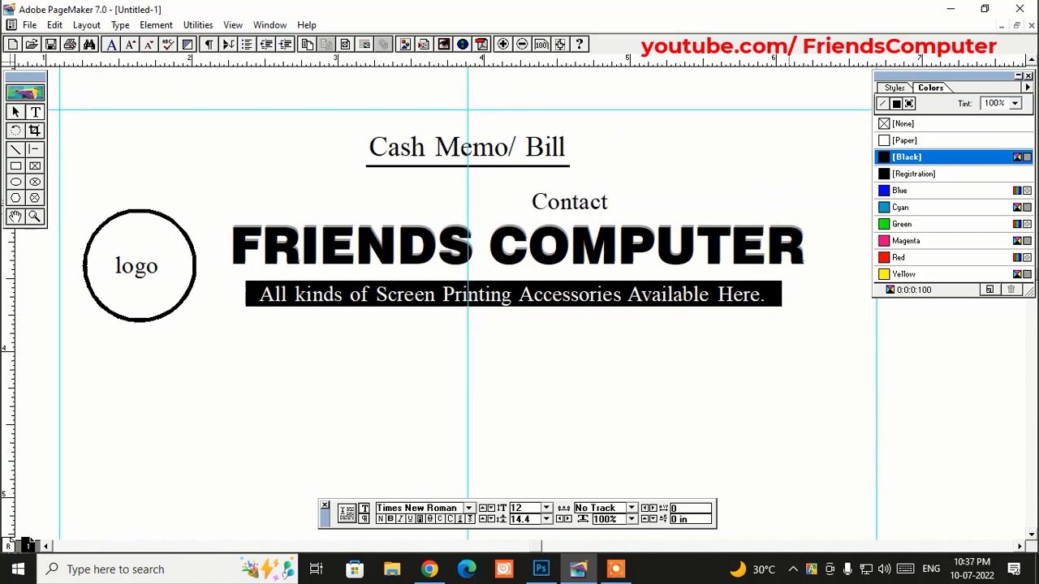
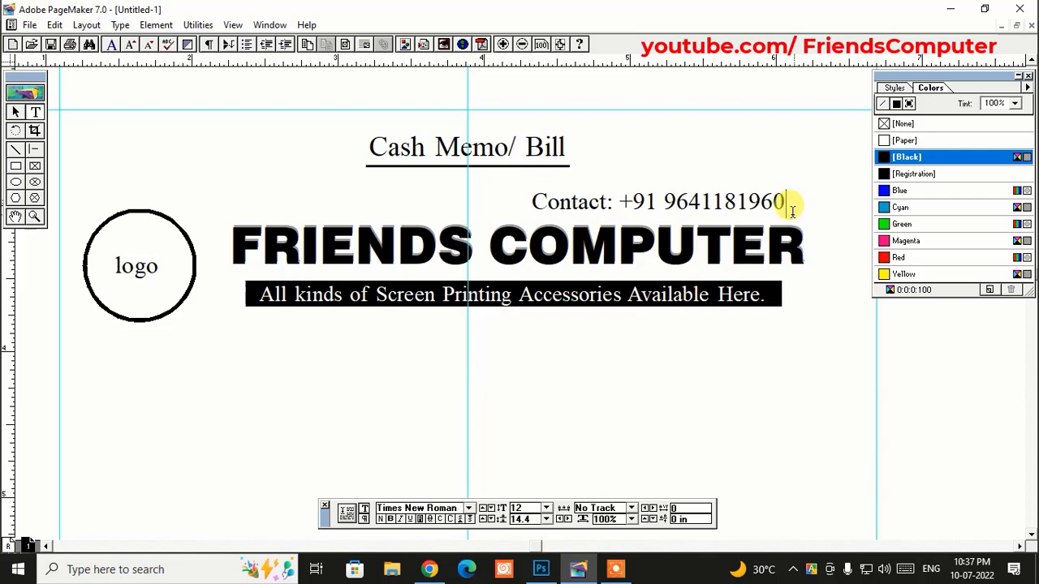
- Italicize the contact line and add a 'Bill No-' / 'Date-' text block below the banner
key(ctrl+a)
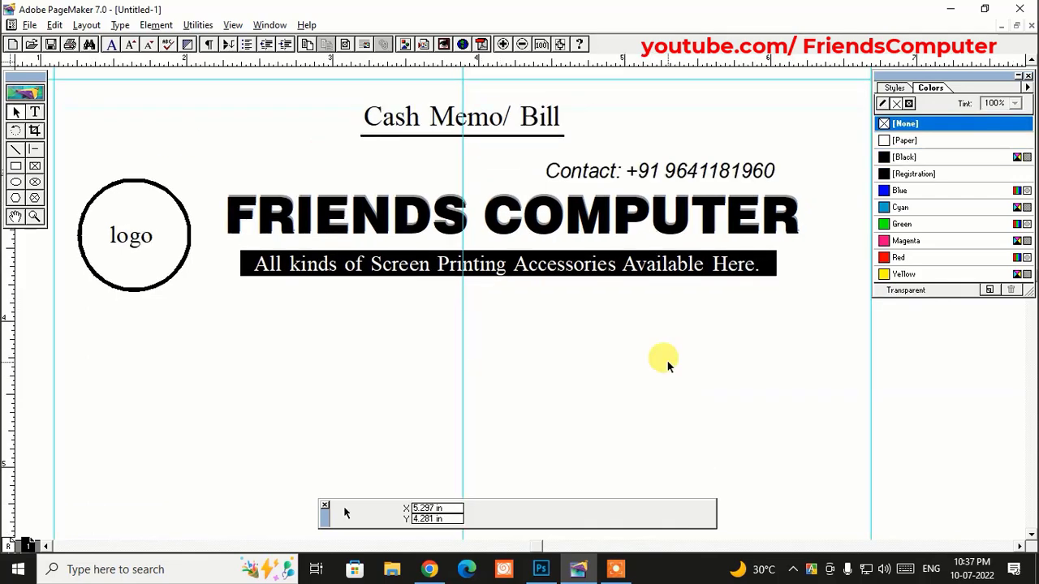
key(ctrl+1)
drag(550, 212, 744, 310)
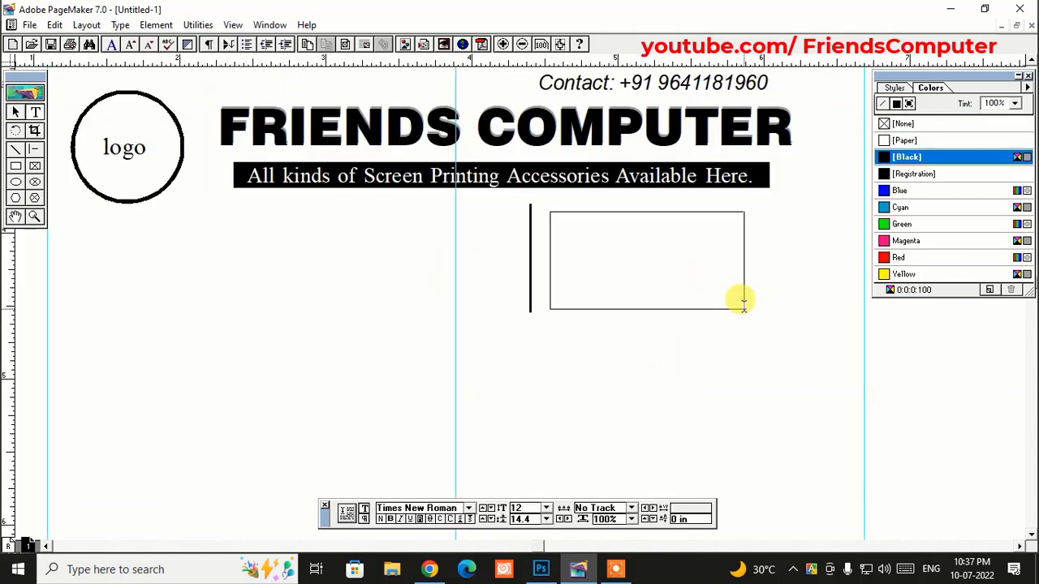
text(B)
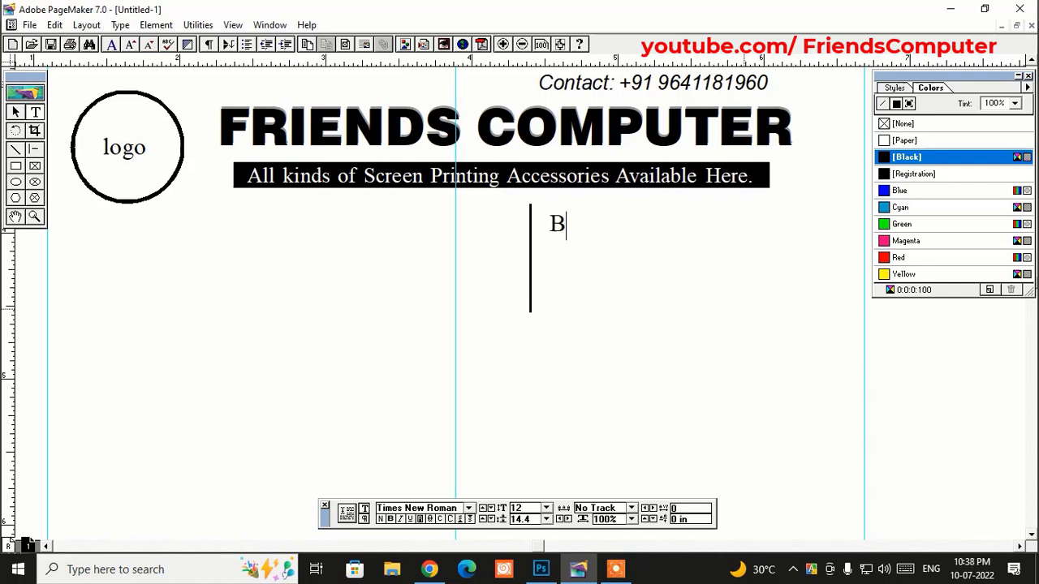
text(ill No)
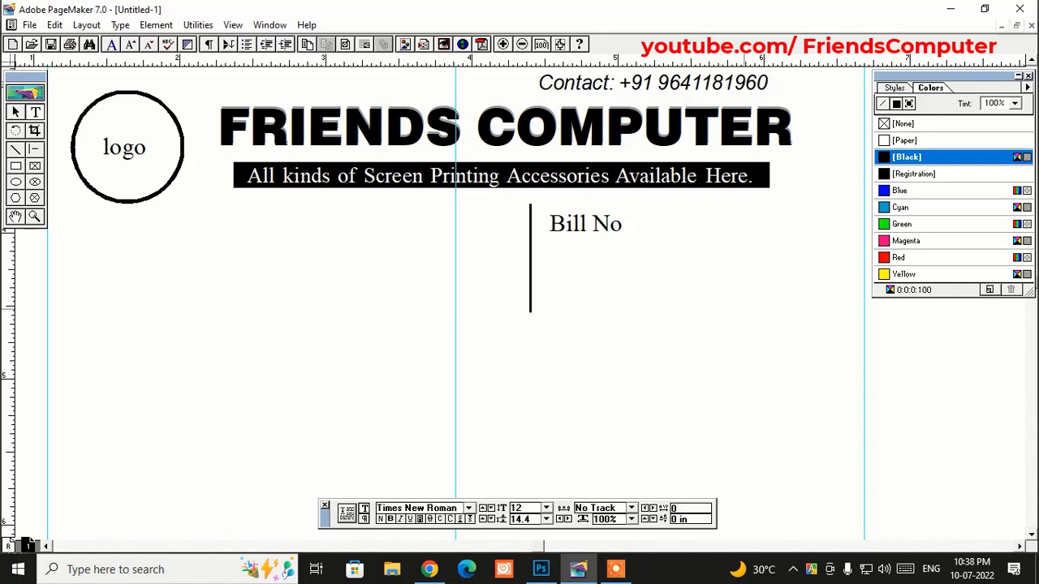
text(-)
key(Return)
text(Date-)
- Set the Bill No- and Date- text to 10 pt
click(15, 111)
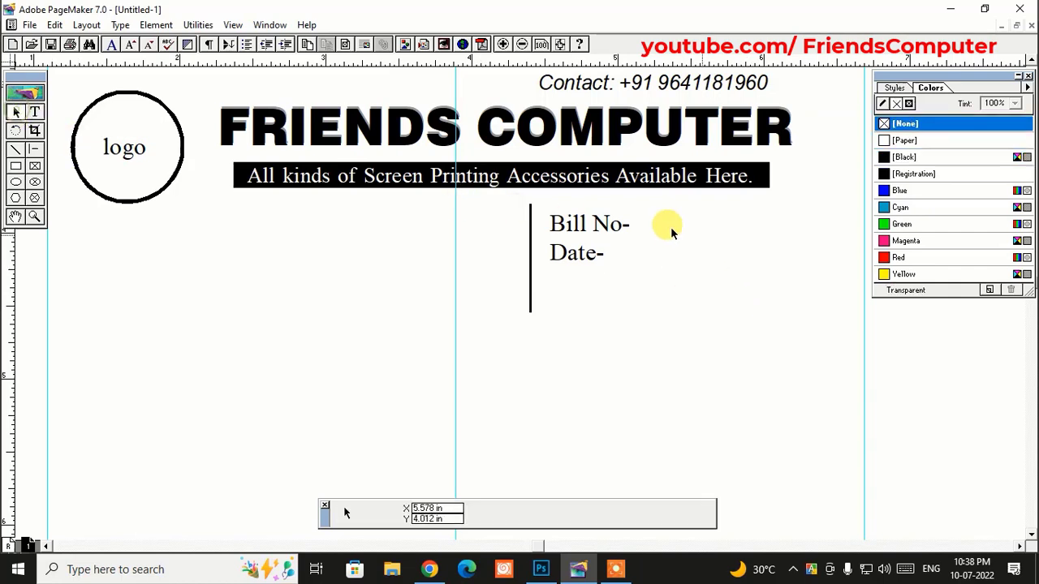
click(596, 225)
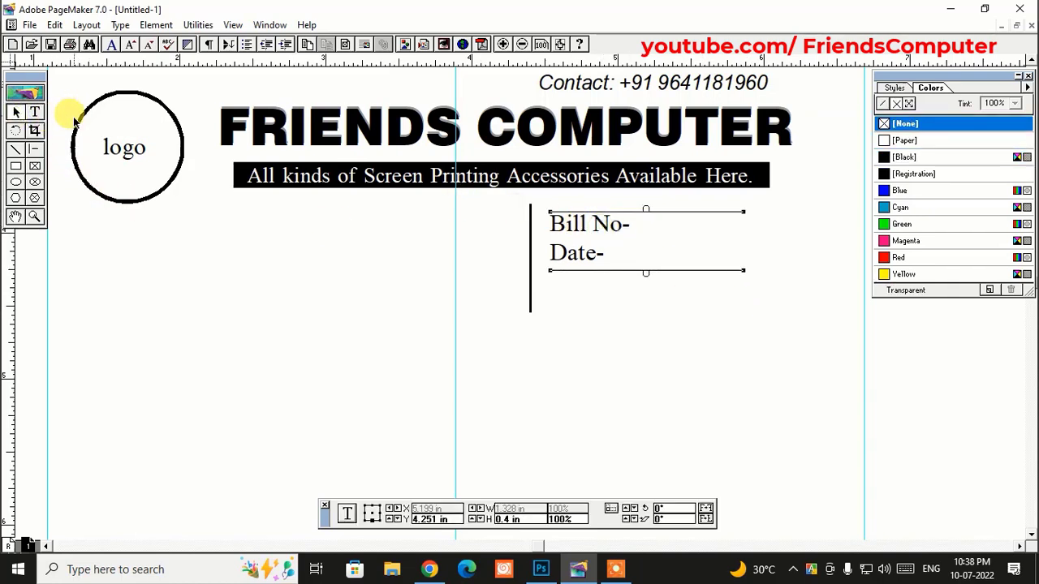
click(35, 111)
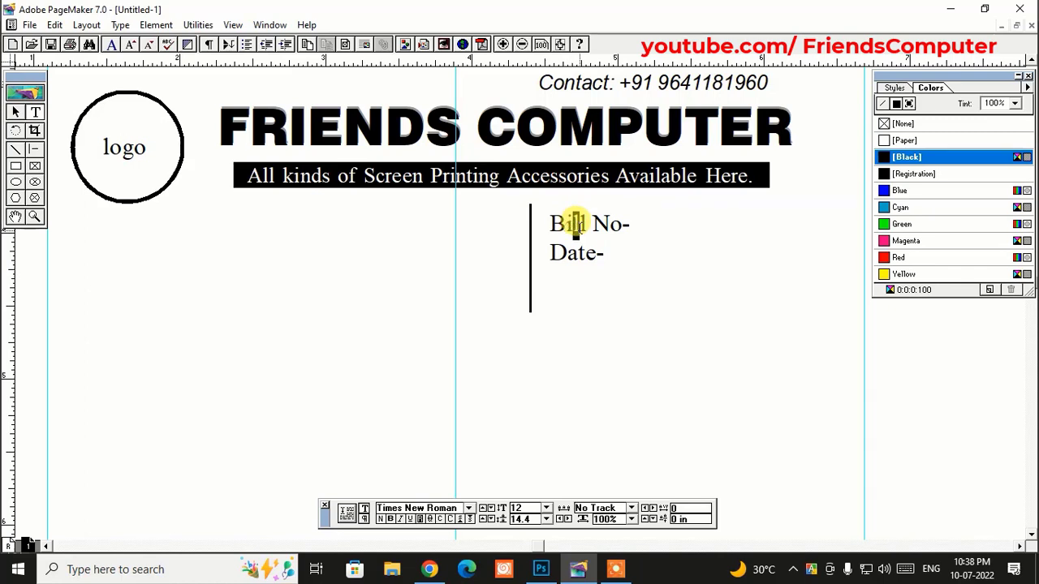
triple_click(575, 229)
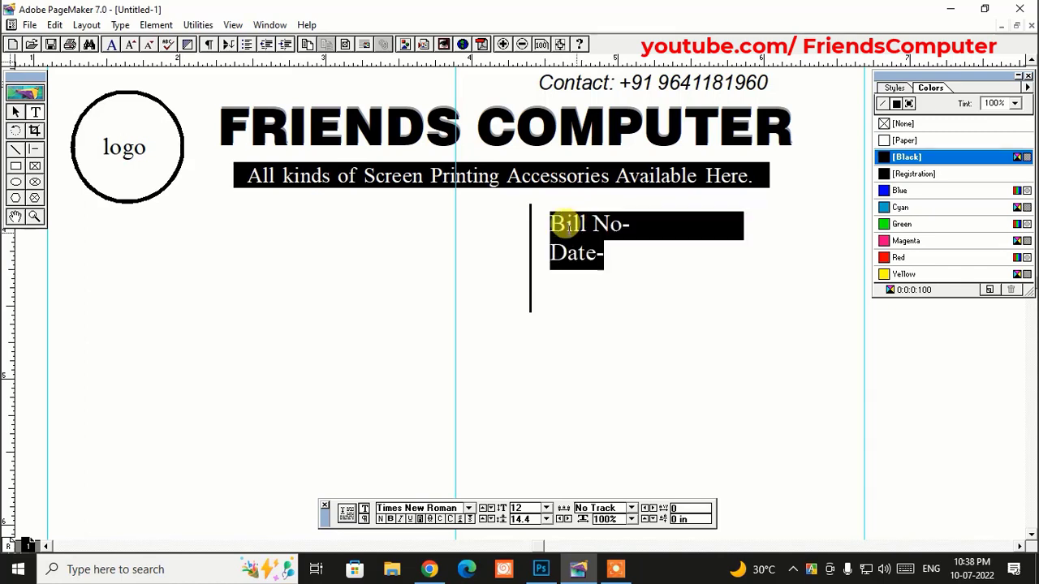
double_click(517, 508)
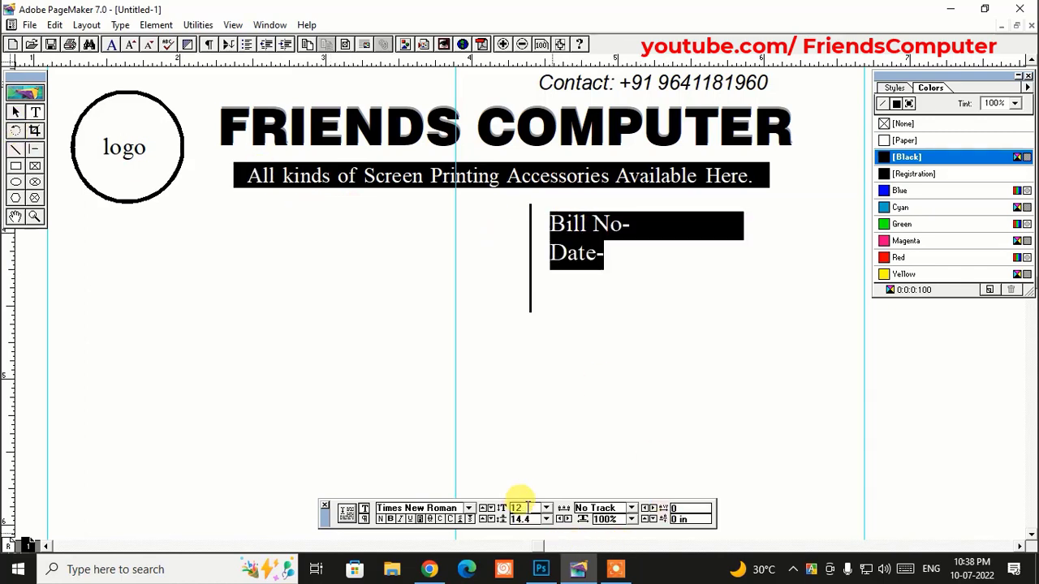
text(1)
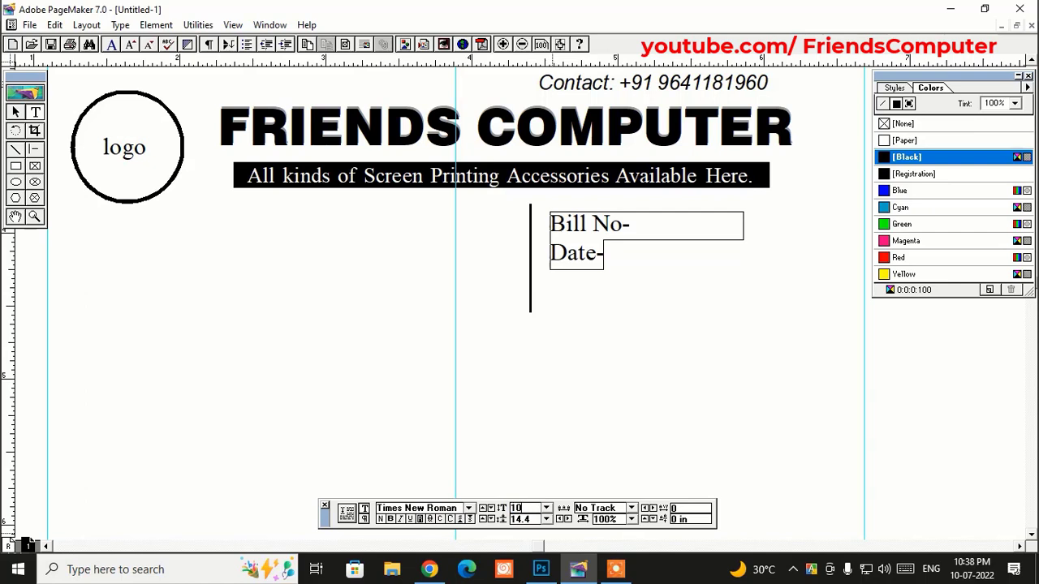
text(0)
key(Return)
click(14, 111)
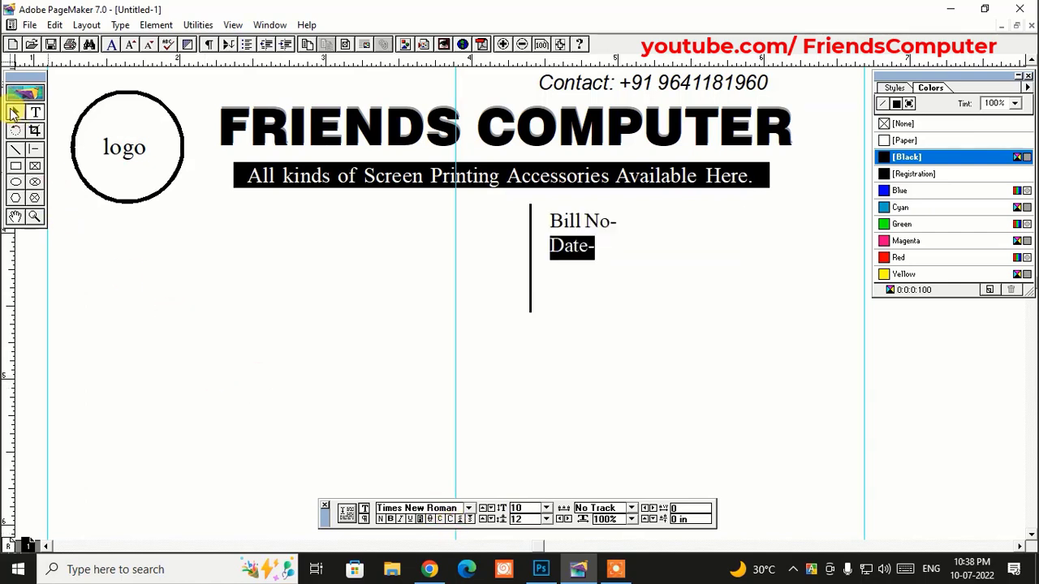
- Move the copied Bill No/Date block to the left margin
click(560, 232)
drag(561, 233, 227, 273)
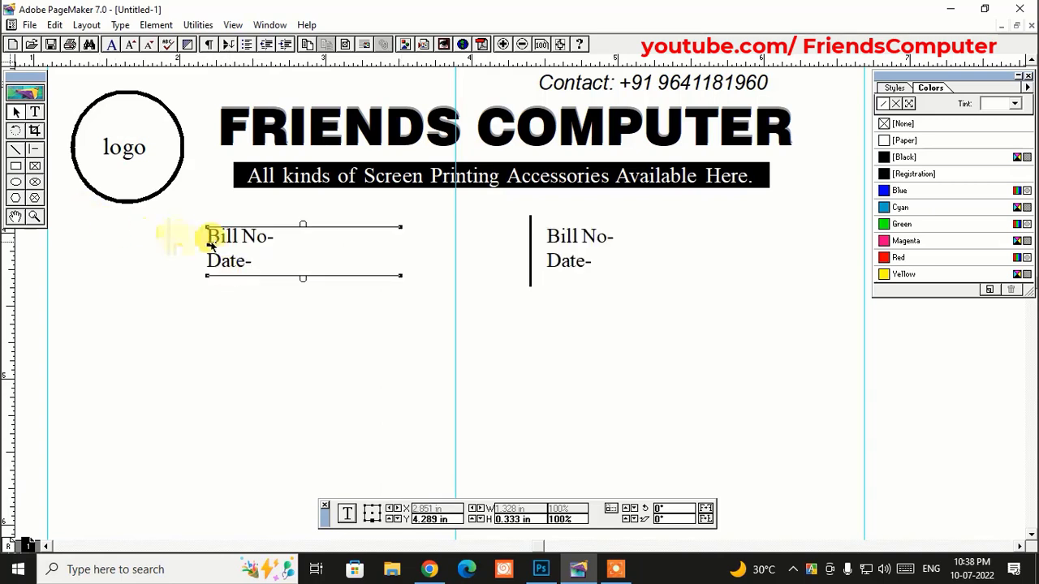
key(Left)
key(Left)
key(Left)
key(Left)
key(Left)
key(Left)
key(Left)
key(Left)
key(Left)
key(Left)
key(Left)
key(Left)
key(Left)
key(Left)
key(Left)
key(Left)
key(Left)
key(Left)
key(Left)
key(Left)
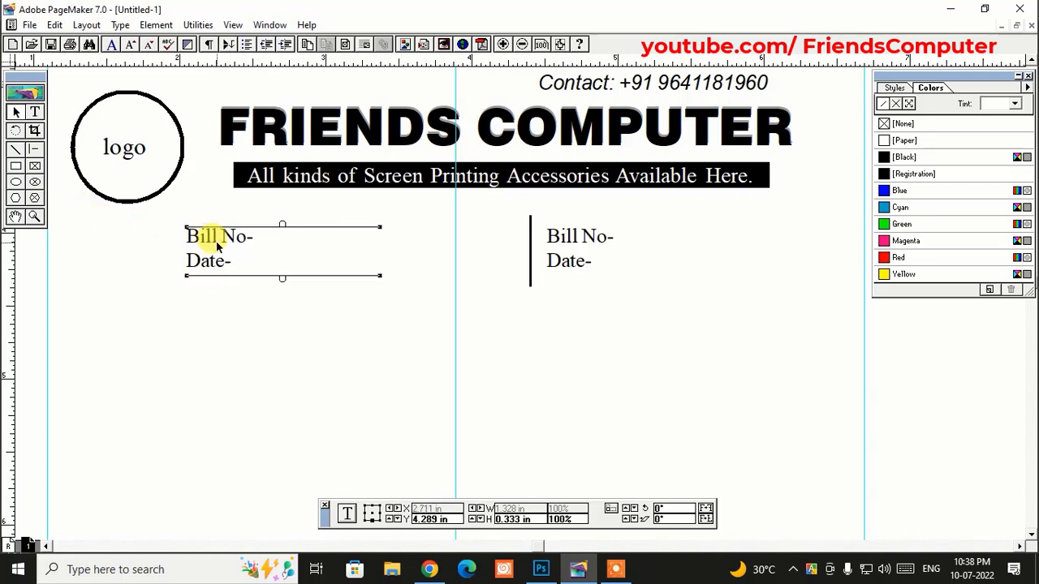
key(Left)
key(Left)
key(Left)
key(Left)
key(Left)
key(Left)
key(Left)
key(Left)
key(Left)
key(Left)
key(Left)
key(Left)
key(Left)
key(Left)
key(Left)
key(Left)
key(Left)
key(Left)
key(Left)
key(Left)
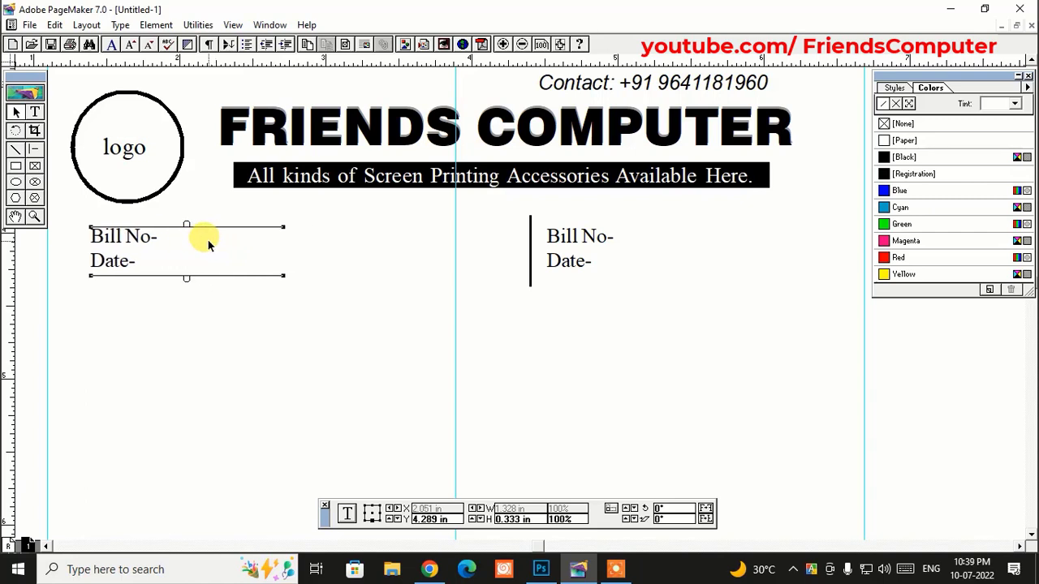
- Retype the copied lines as 'M/s-' and 'Address-', keeping the dotted leaders
click(35, 111)
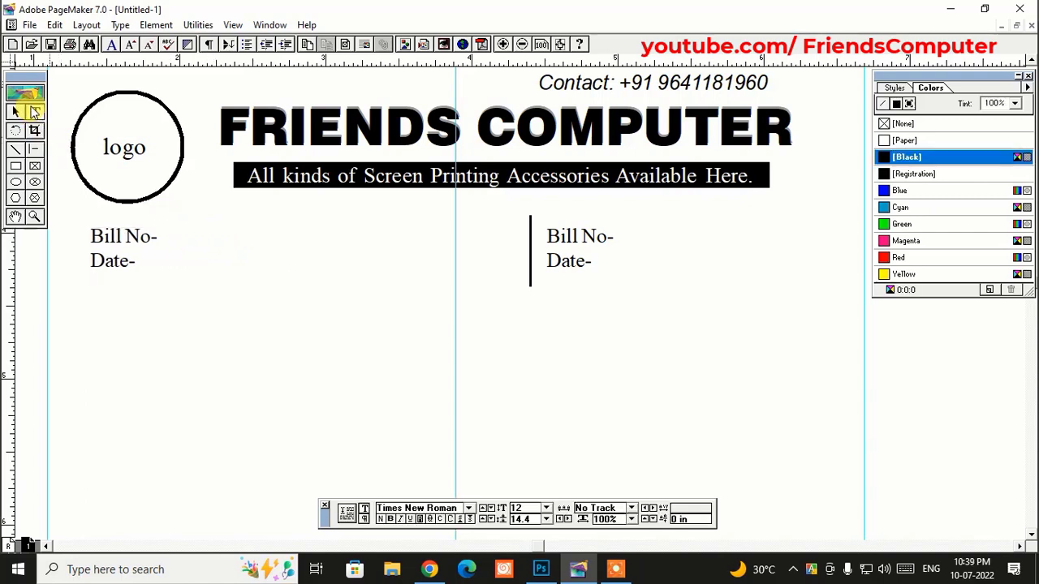
triple_click(121, 240)
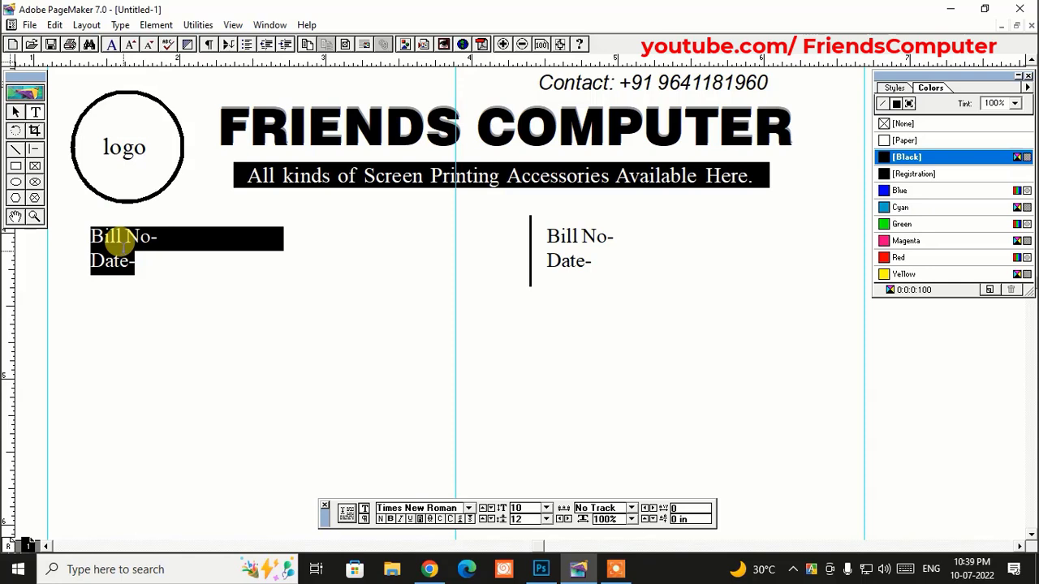
text(M)
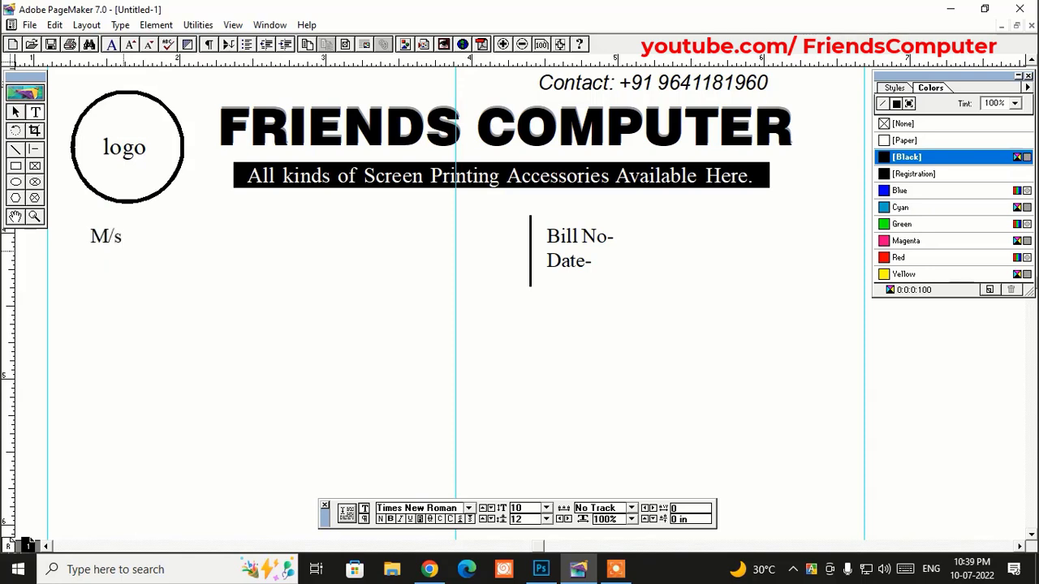
text(/s-)
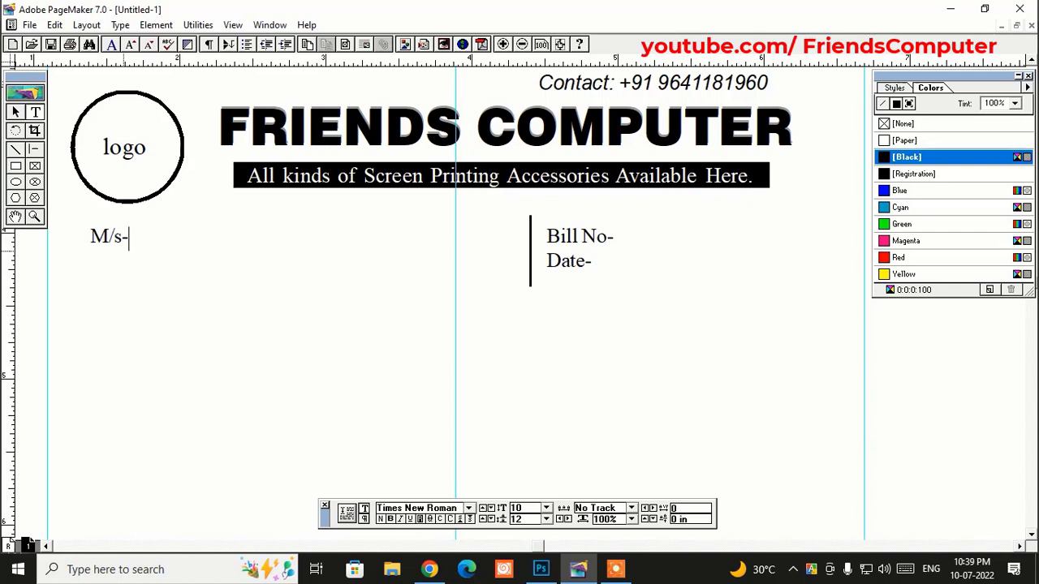
click(14, 112)
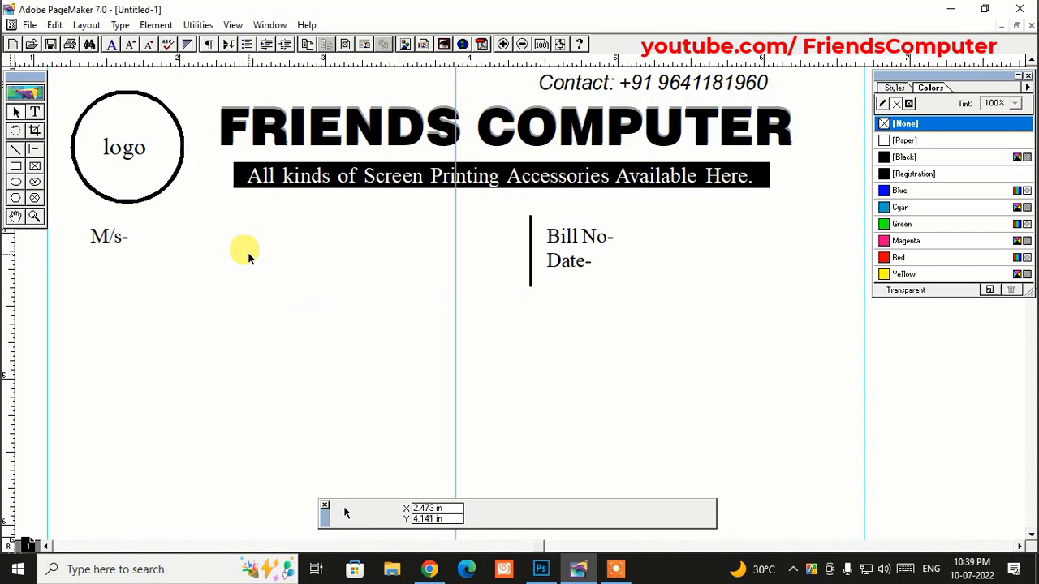
click(35, 112)
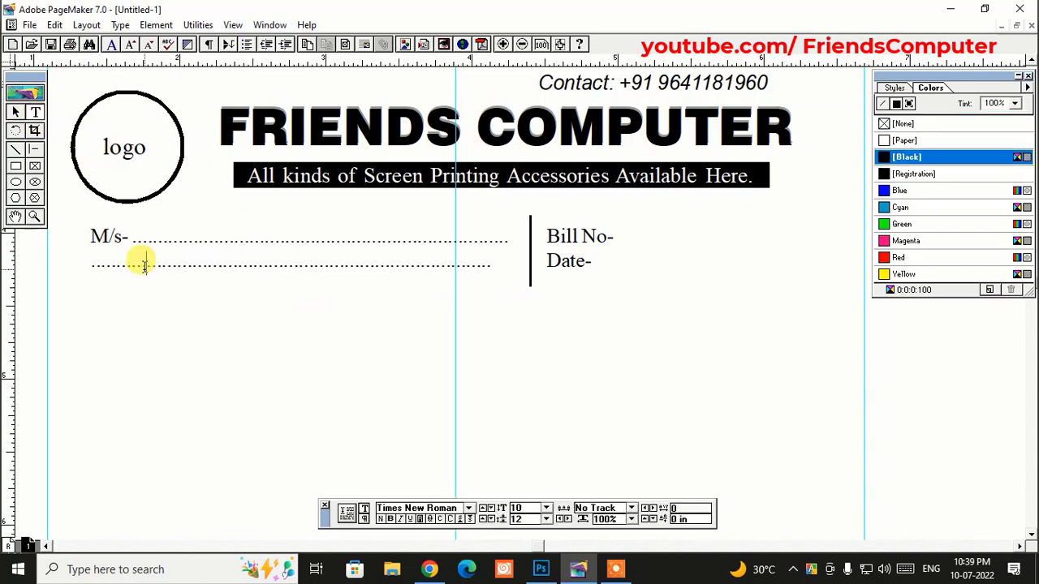
drag(144, 265, 93, 261)
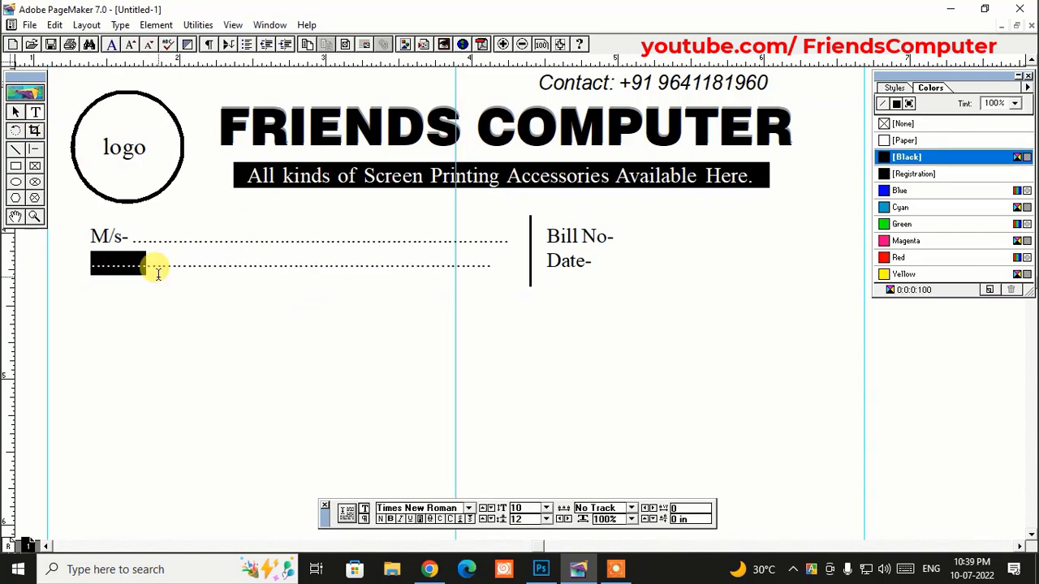
text(Address)
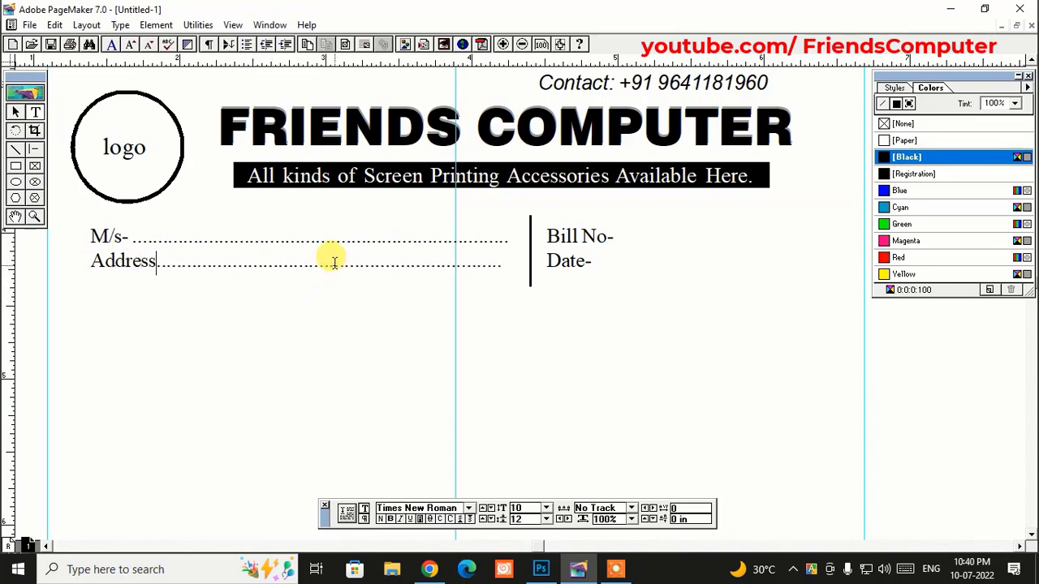
text(-)
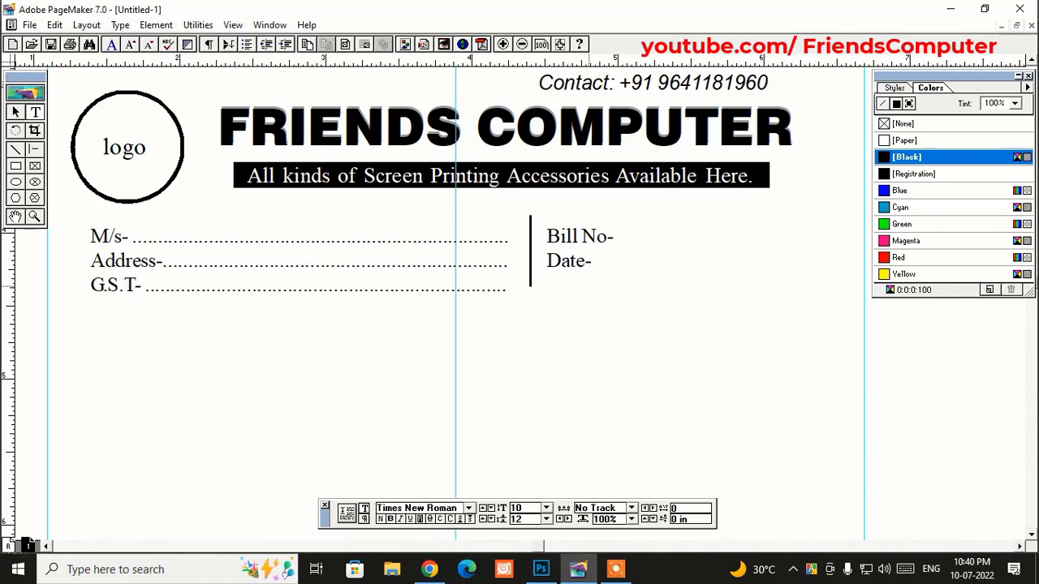
click(15, 111)
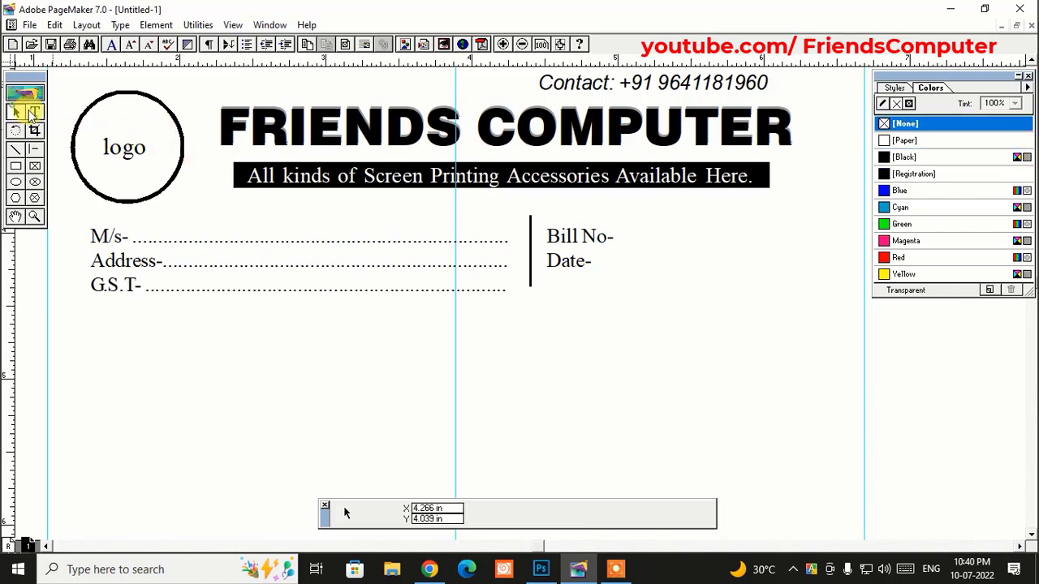
- Move the Bill No/Date text block slightly lower
click(529, 237)
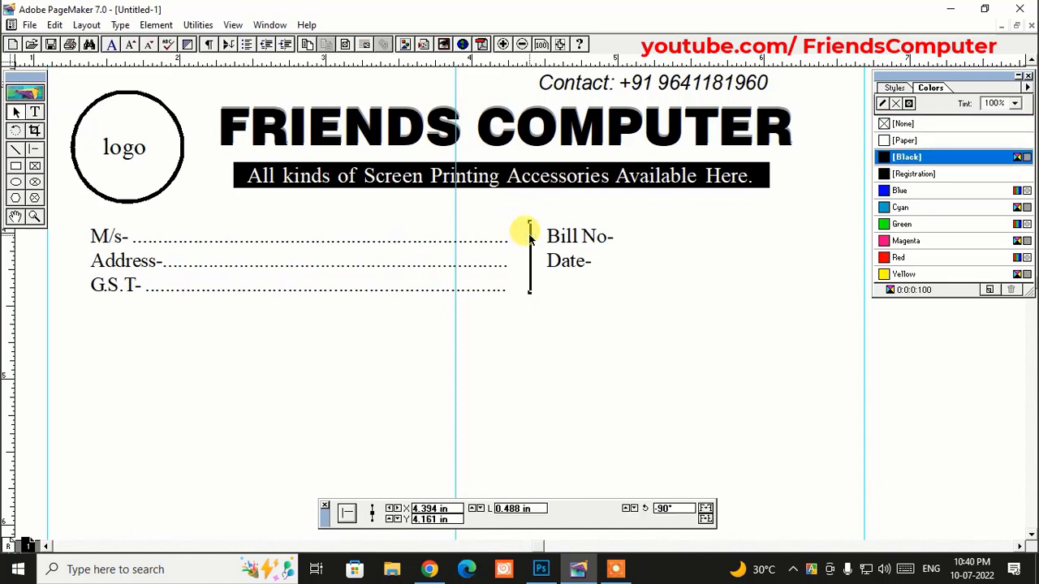
click(568, 263)
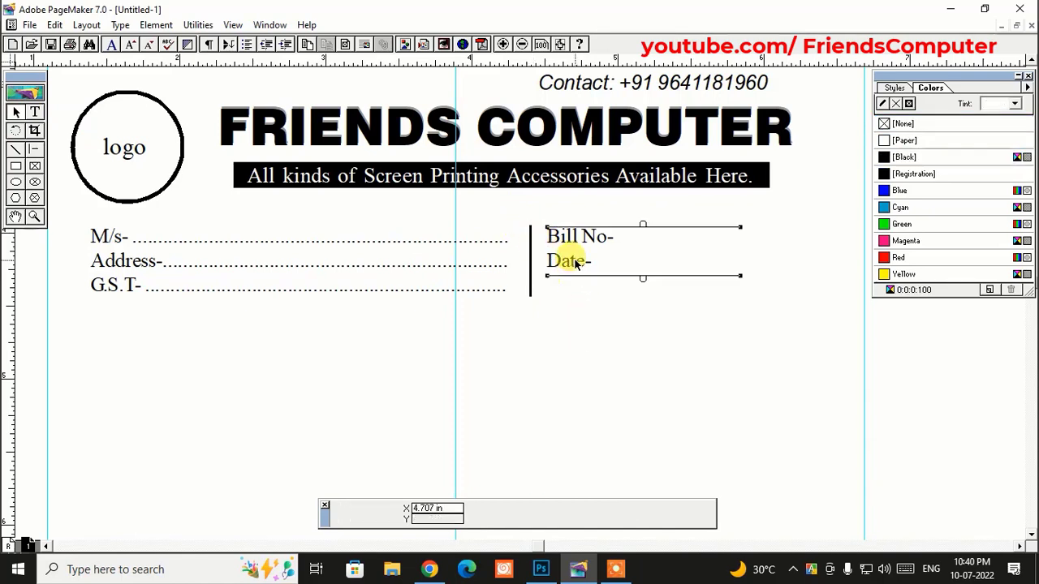
mouse_move(576, 263)
mouse_down()
mouse_move(569, 236)
mouse_move(578, 276)
mouse_up()
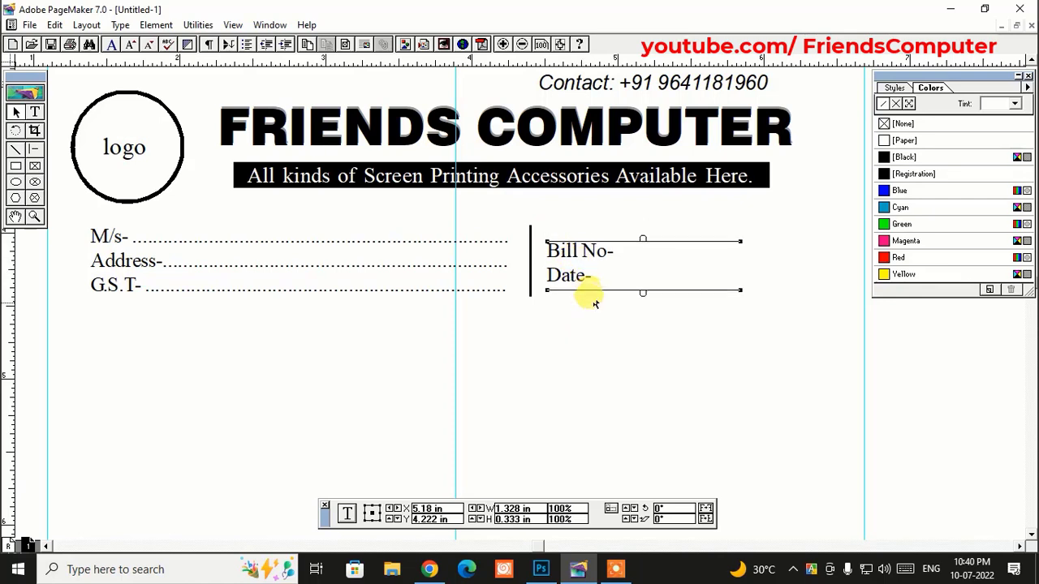
click(591, 314)
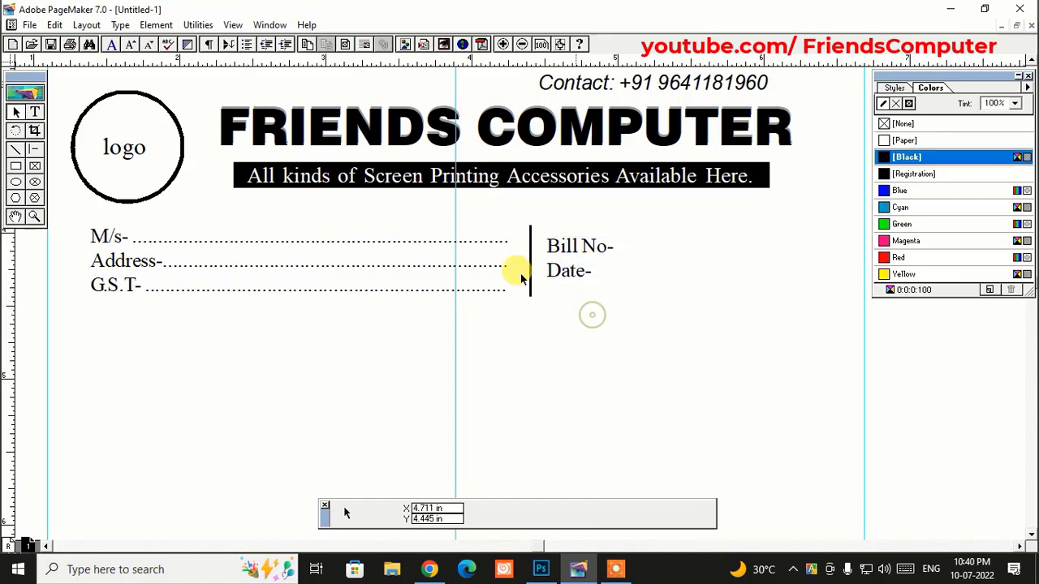
- Add a dotted leader after 'Bill No-' and widen the block so it fits on one line
click(34, 111)
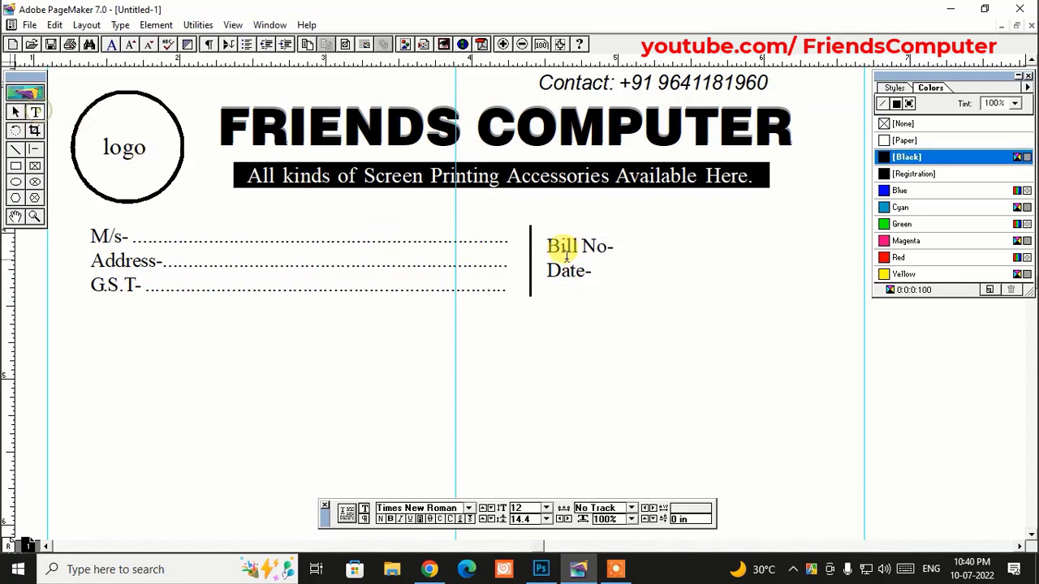
click(611, 248)
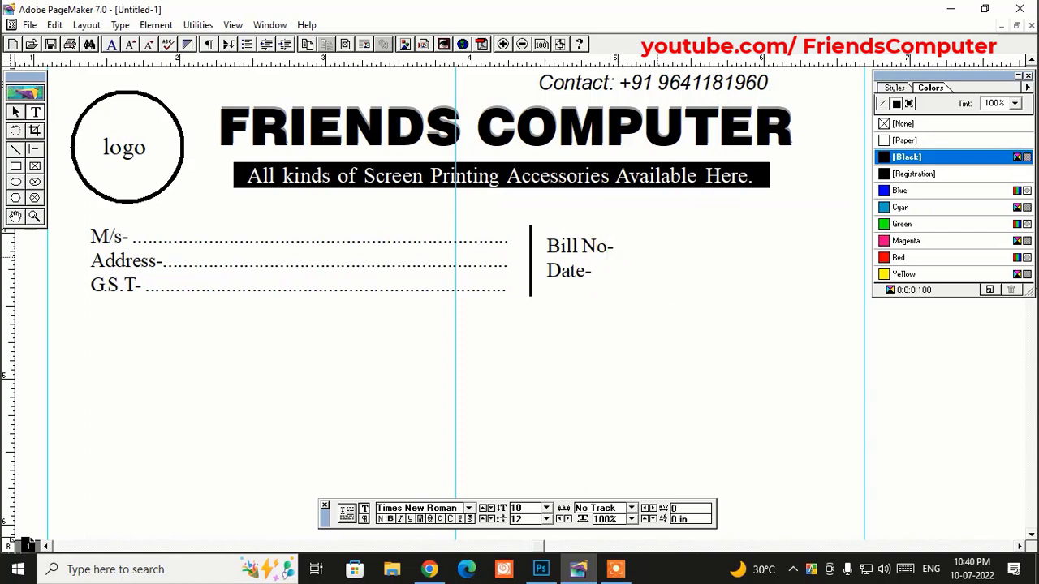
text(...........................)
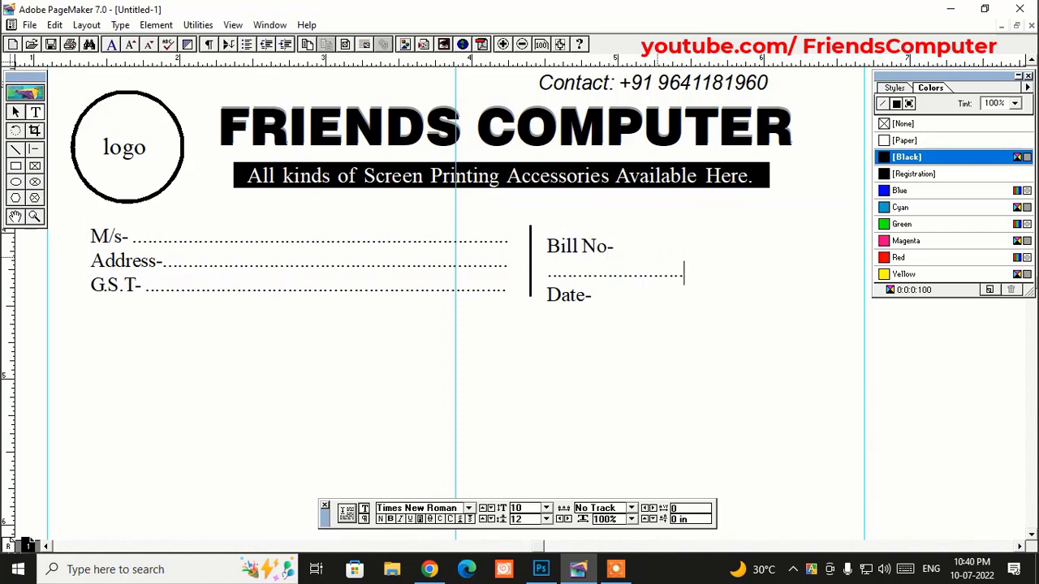
click(15, 112)
click(554, 243)
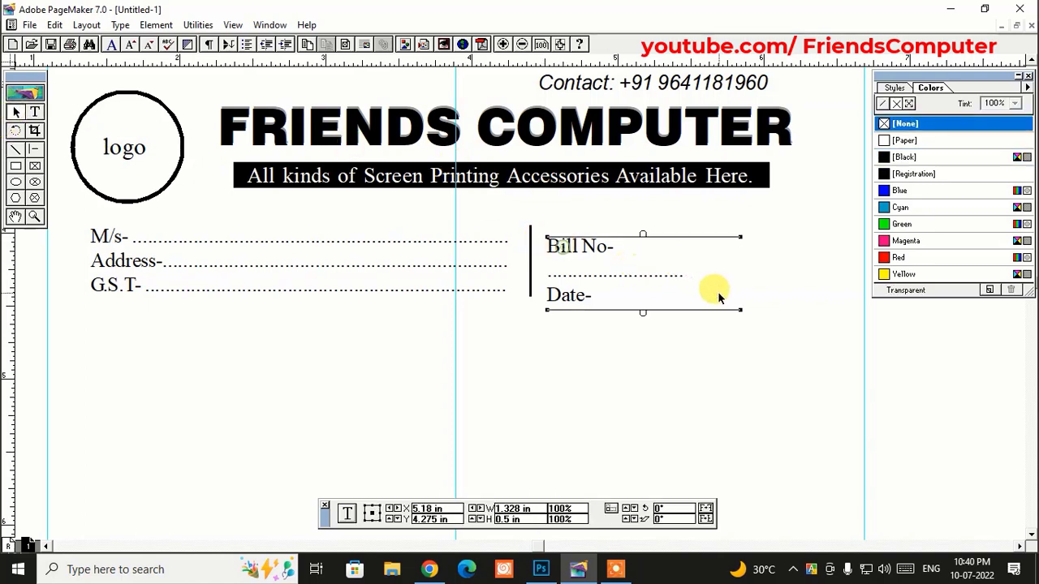
drag(739, 312, 784, 308)
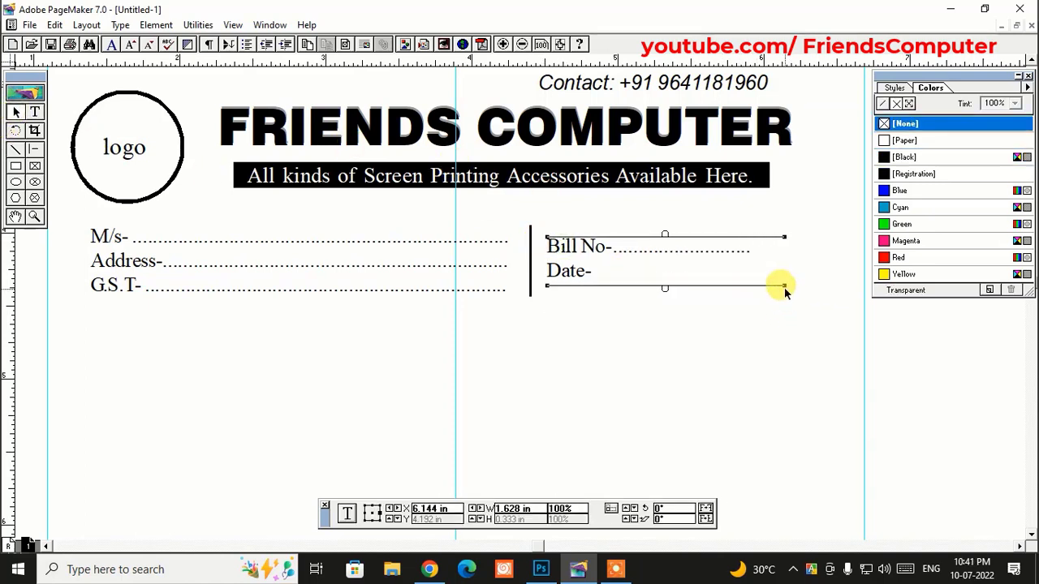
click(768, 330)
- Fill in the Date- line with dotted '/........../' day/month/year blanks
click(34, 111)
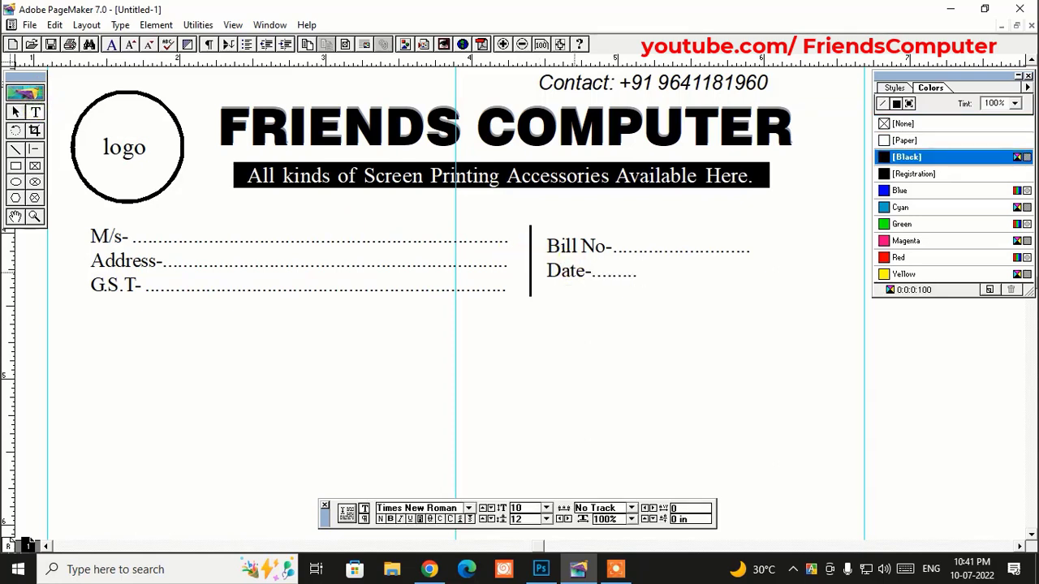
text(/........../)
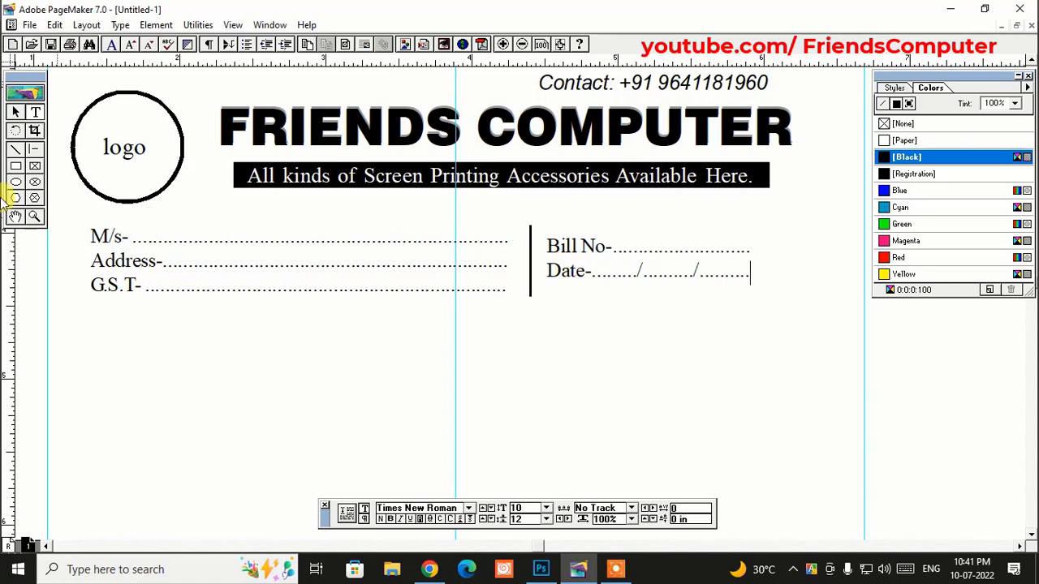
click(15, 111)
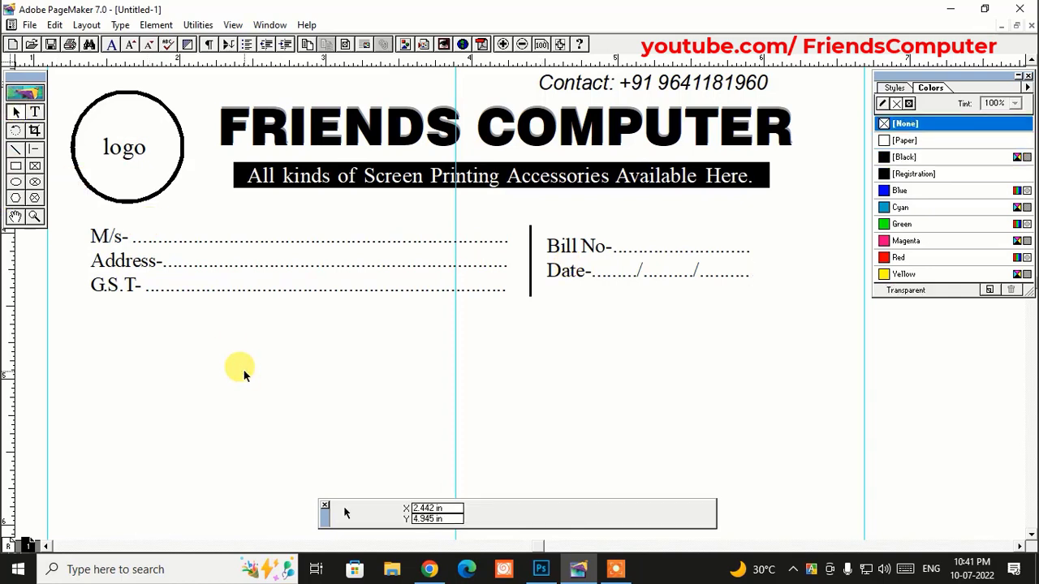
- Nudge the horizontal table rule up and close the colour swatch list
key(ctrl+0)
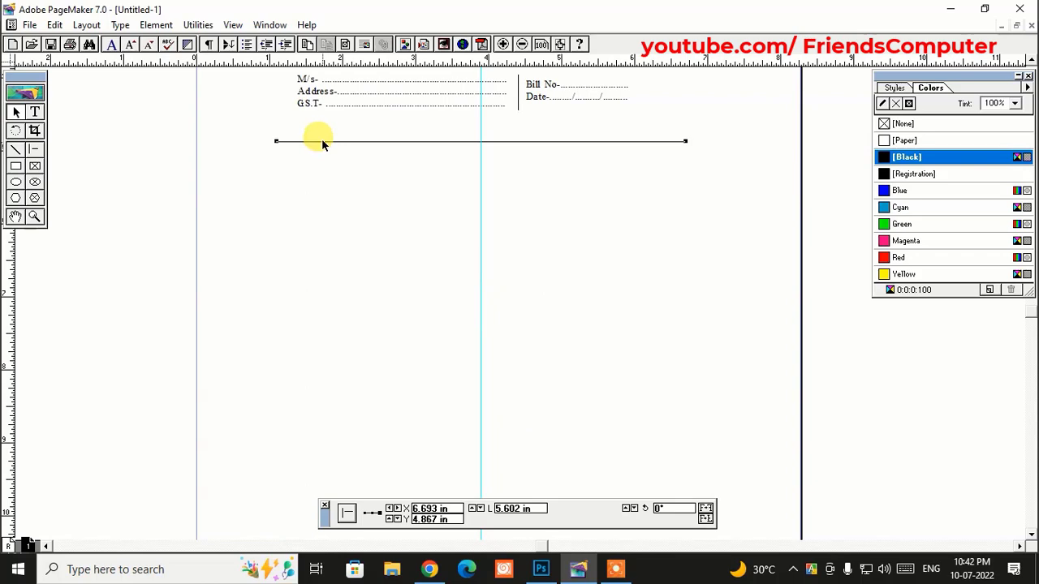
key(Up)
key(Up)
key(Up)
key(Up)
key(Up)
key(Up)
key(Up)
key(Up)
key(Up)
key(Up)
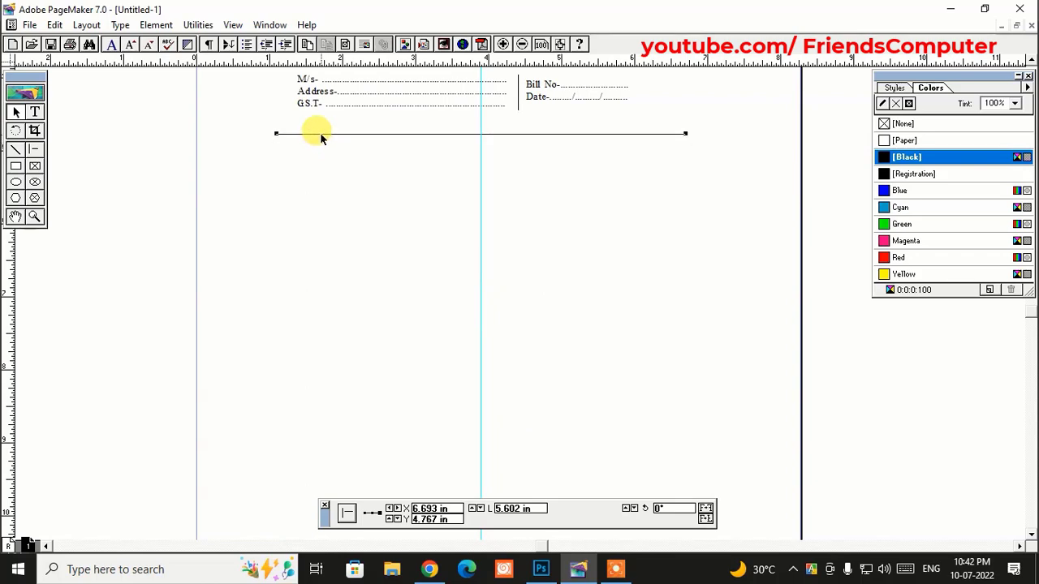
key(ctrl+2)
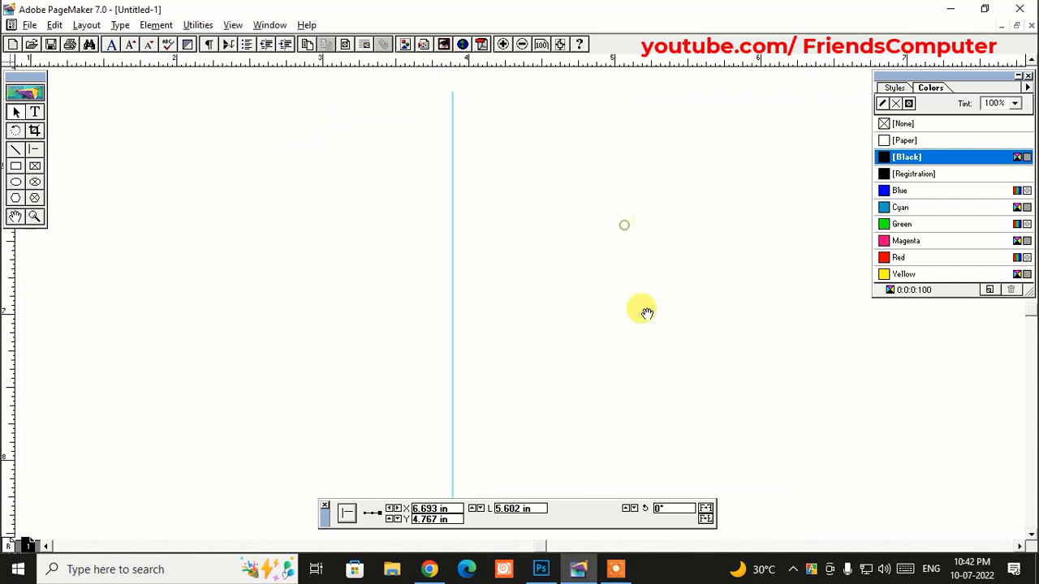
drag(669, 227, 659, 246)
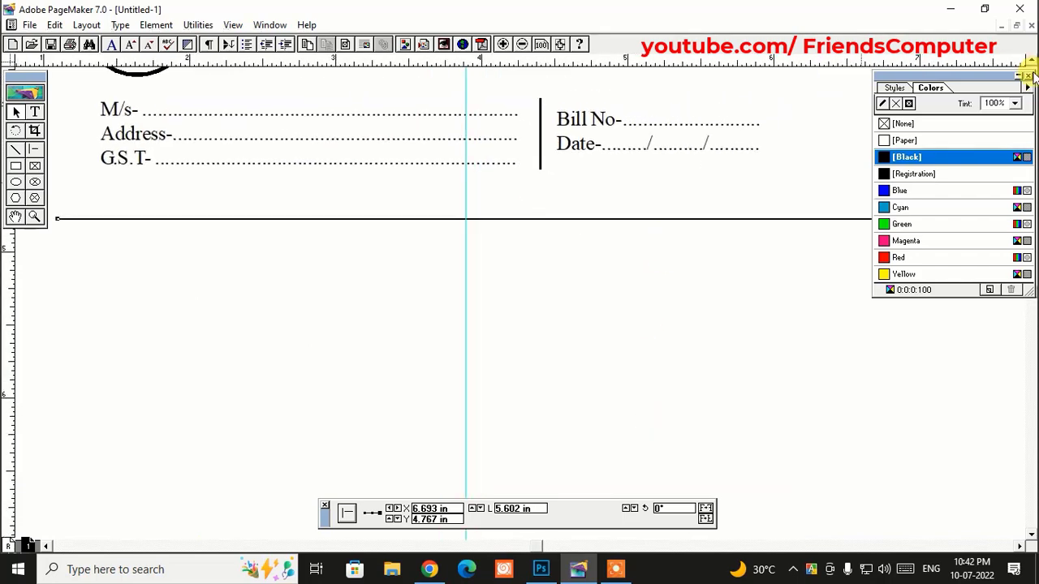
click(1028, 76)
drag(588, 290, 714, 254)
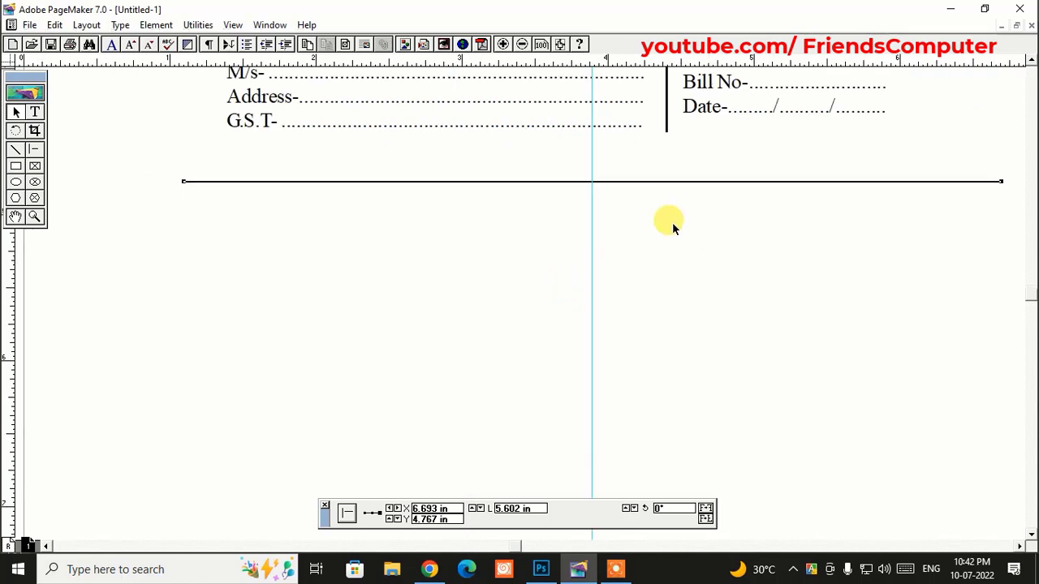
- Zoom into the table corner and nudge the first vertical rule down to meet the top rule
click(34, 216)
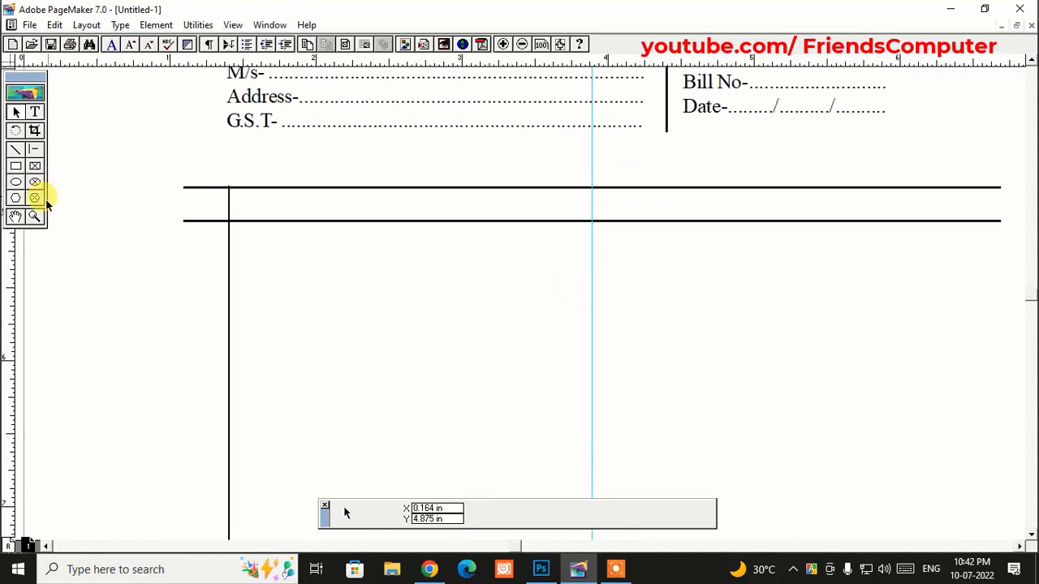
drag(174, 169, 269, 244)
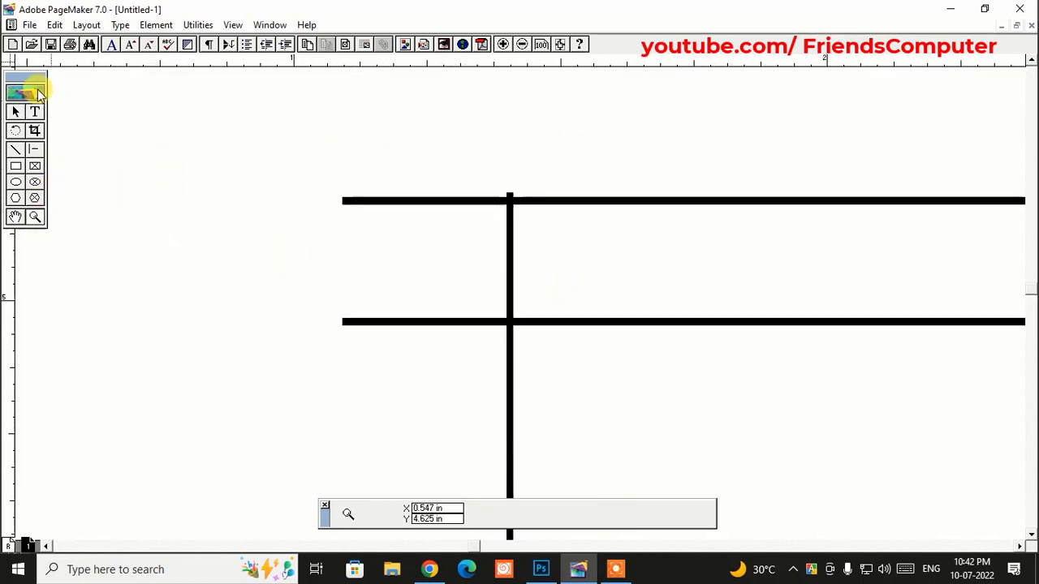
click(16, 112)
click(511, 230)
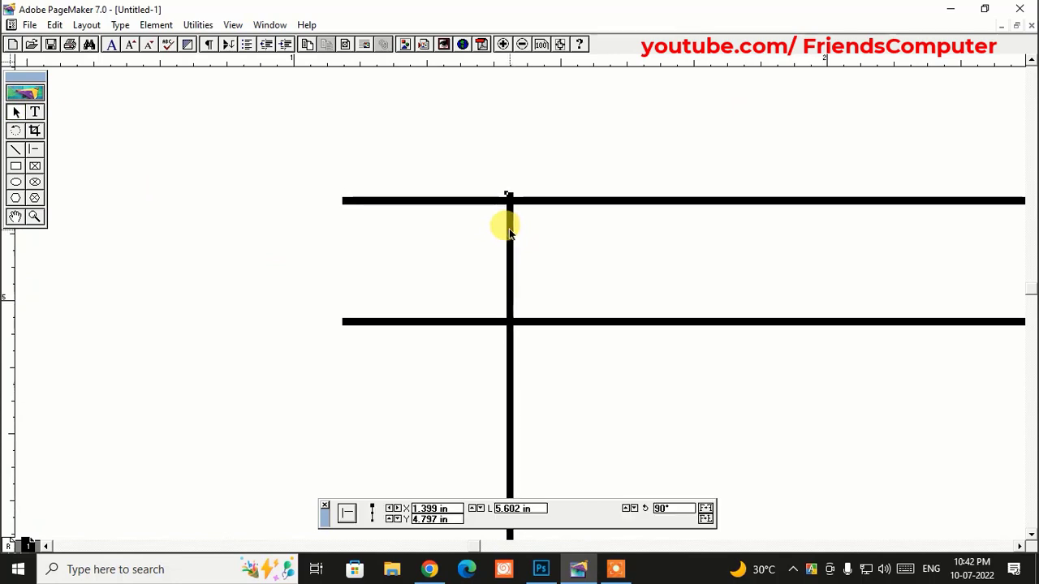
key(Down)
click(469, 361)
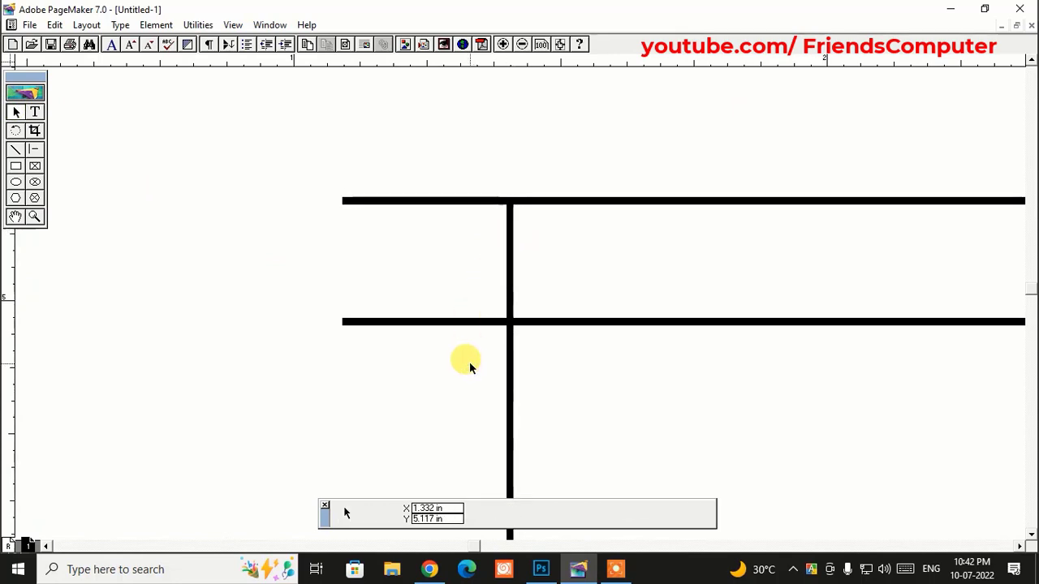
- Copy the first column rule to the right for a new column and remove the stray guide
key(ctrl+1)
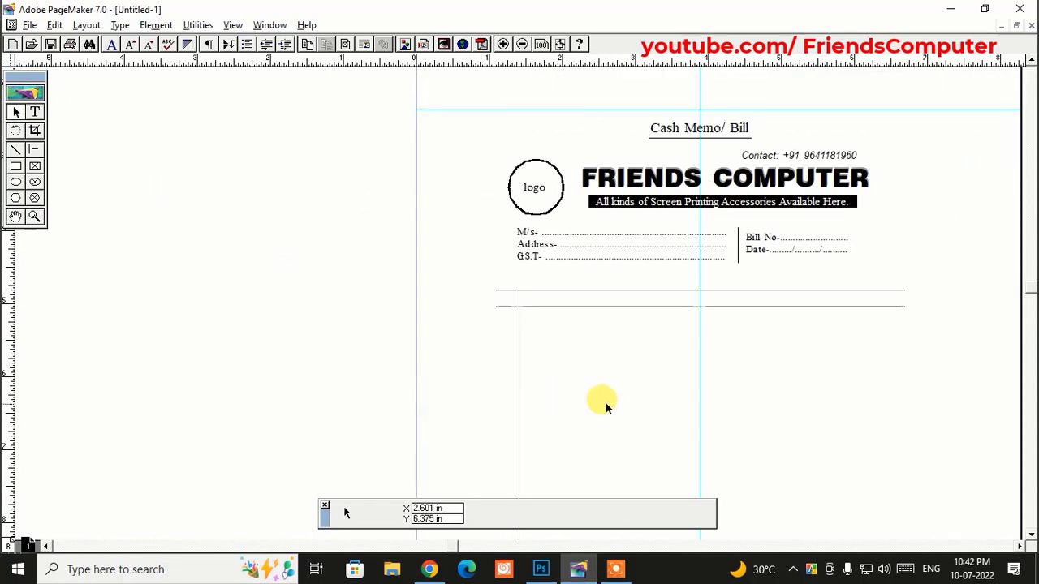
drag(602, 401, 447, 328)
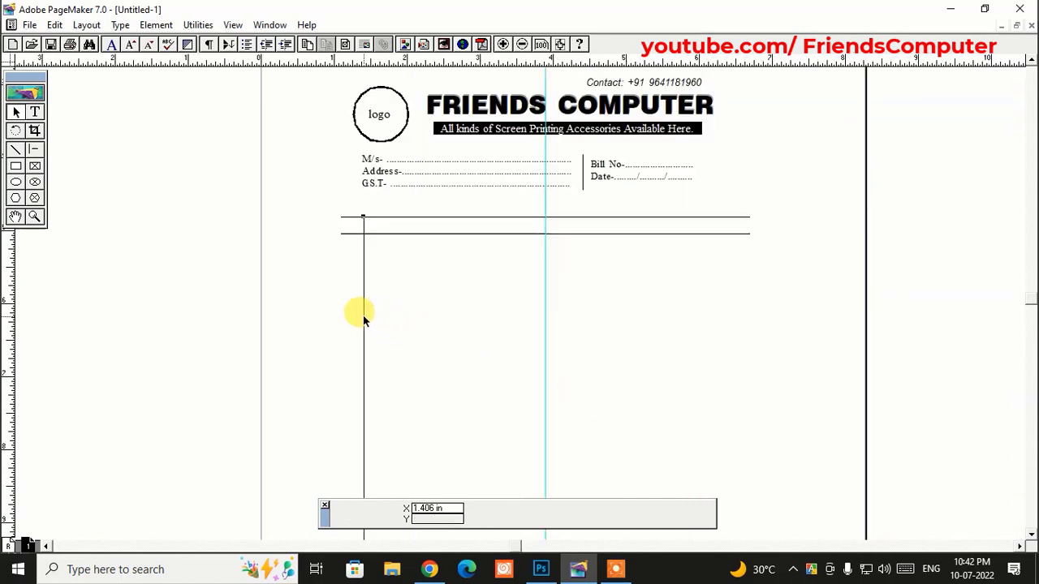
click(362, 315)
drag(363, 315, 376, 257)
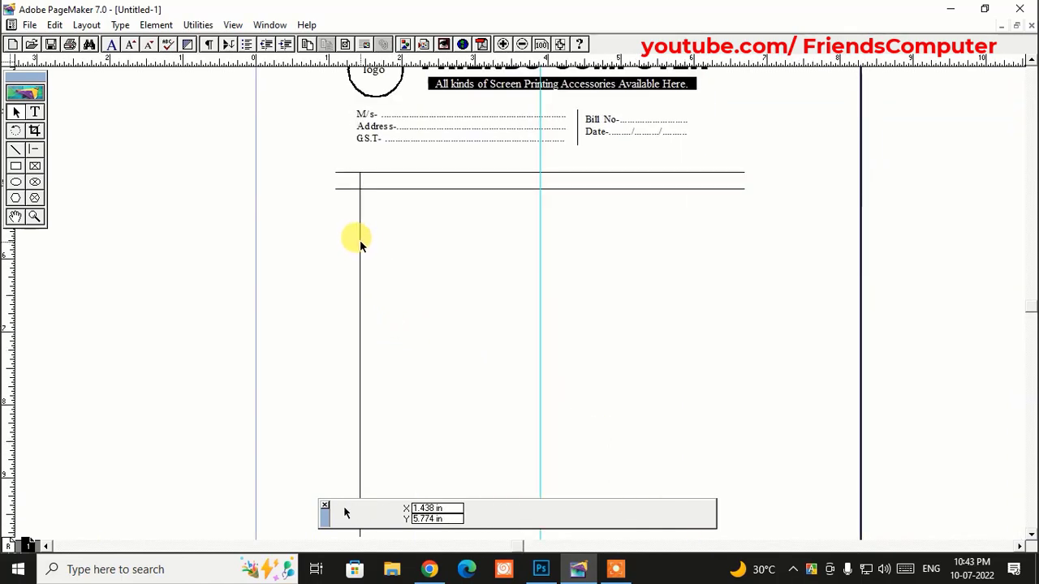
click(360, 242)
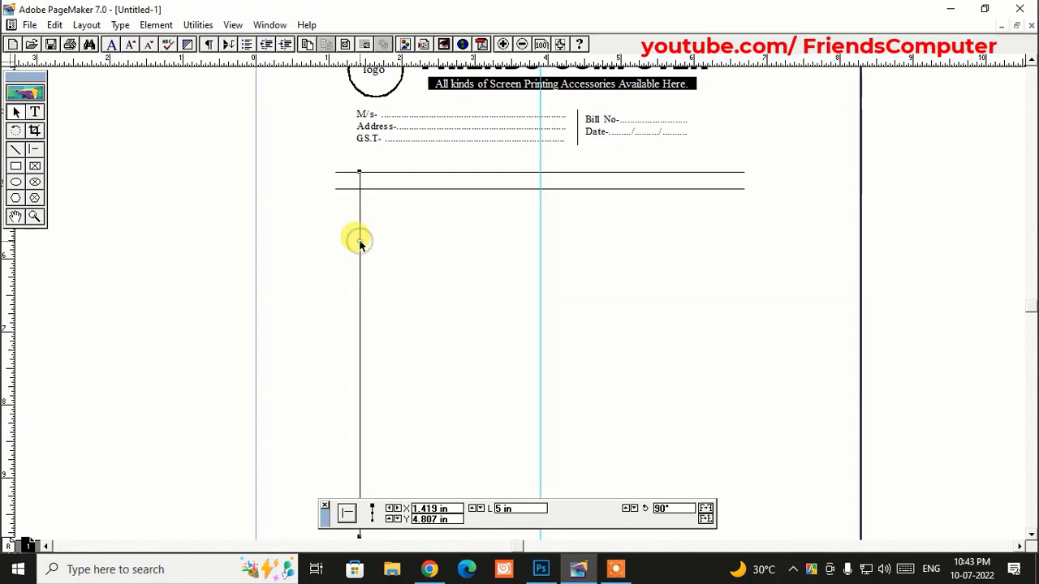
drag(360, 242, 536, 241)
drag(541, 151, 102, 189)
click(563, 253)
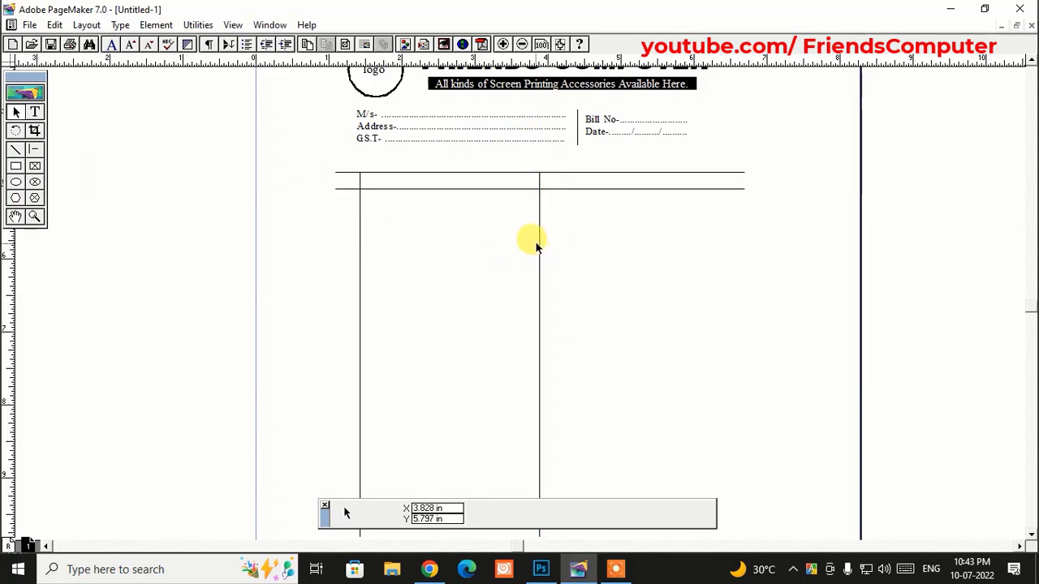
- Copy the rule twice more to the right for further columns, nudging the last one right
click(539, 250)
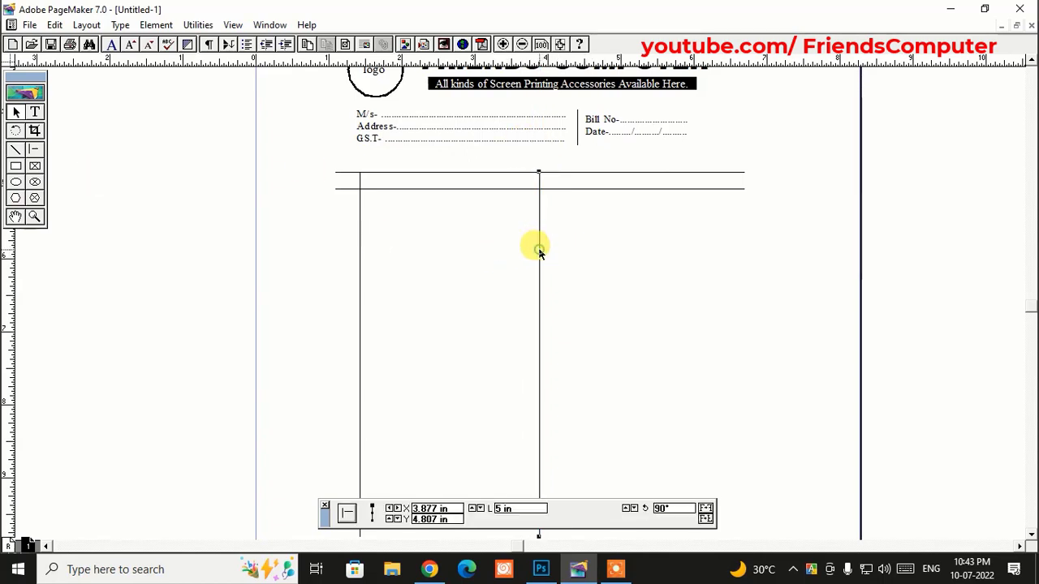
drag(537, 246, 642, 229)
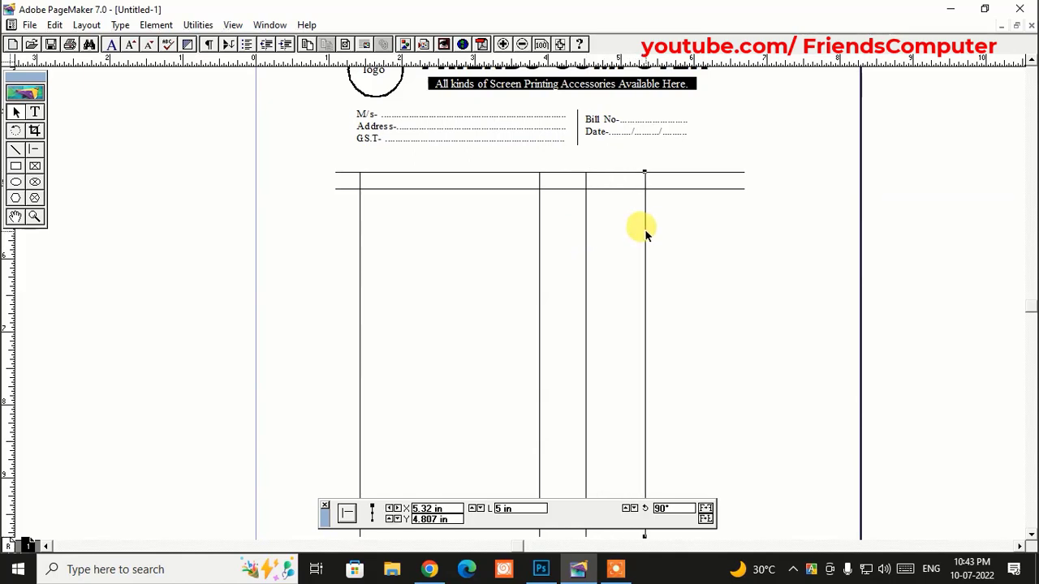
click(662, 234)
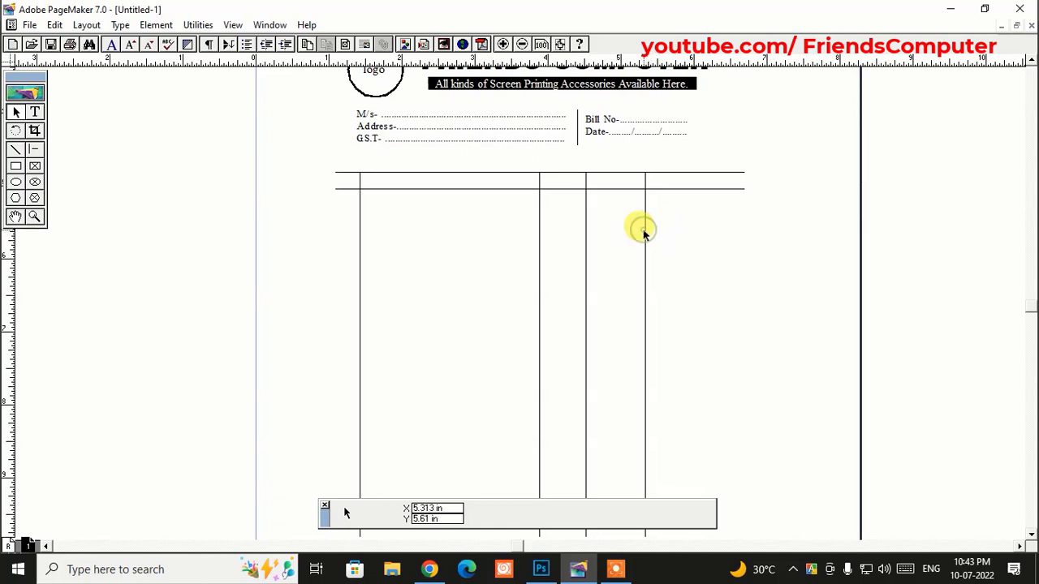
click(644, 233)
drag(645, 232, 700, 221)
key(Right)
key(Right)
key(Right)
key(Right)
key(Right)
key(Right)
key(Right)
key(Right)
key(Right)
key(Right)
key(Right)
key(Right)
key(Right)
key(Right)
key(Right)
key(Right)
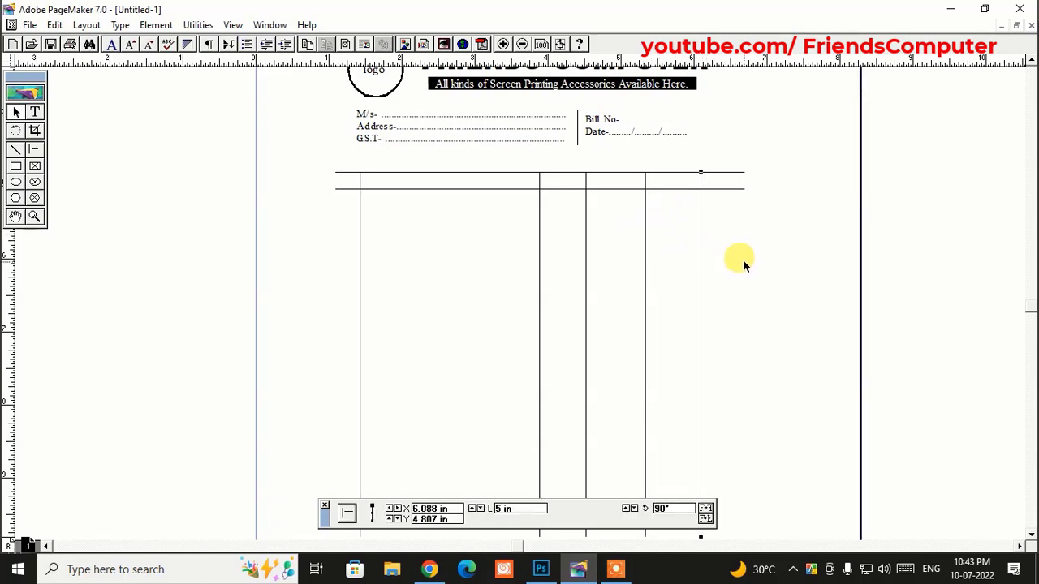
key(Right)
key(Right)
key(Right)
key(Right)
key(Right)
key(Right)
key(Right)
key(Right)
key(Right)
key(Right)
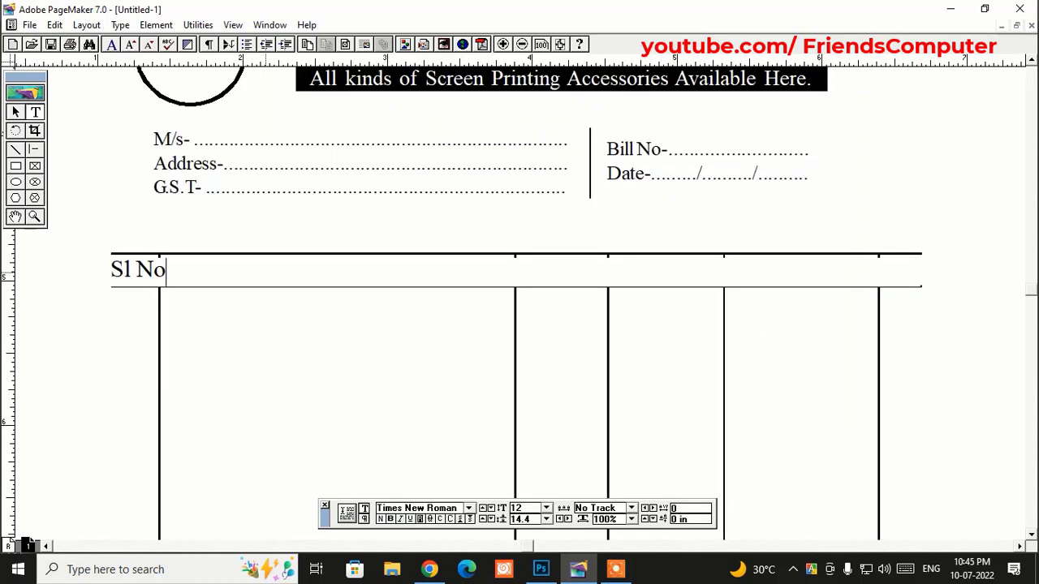
- Set the Sl No heading to 10 pt
triple_click(139, 274)
double_click(524, 509)
text(10)
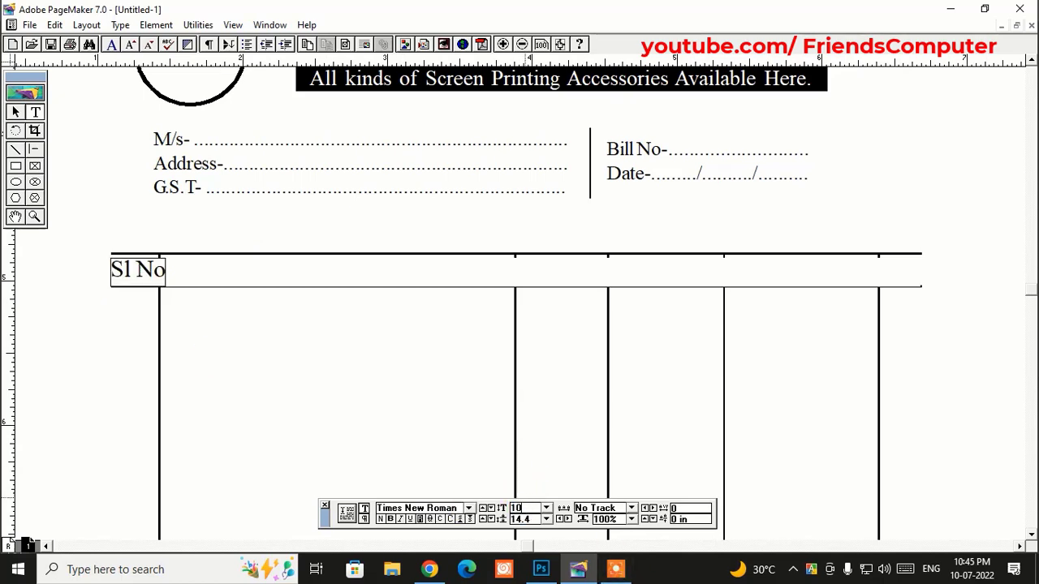
key(Return)
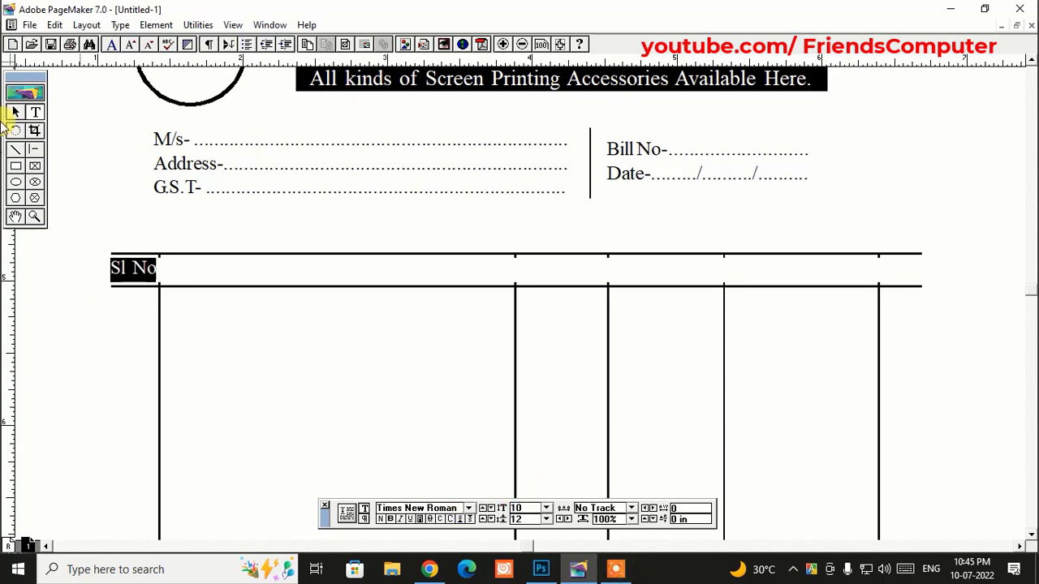
- Nudge the first column divider right so it clears Sl No
click(13, 112)
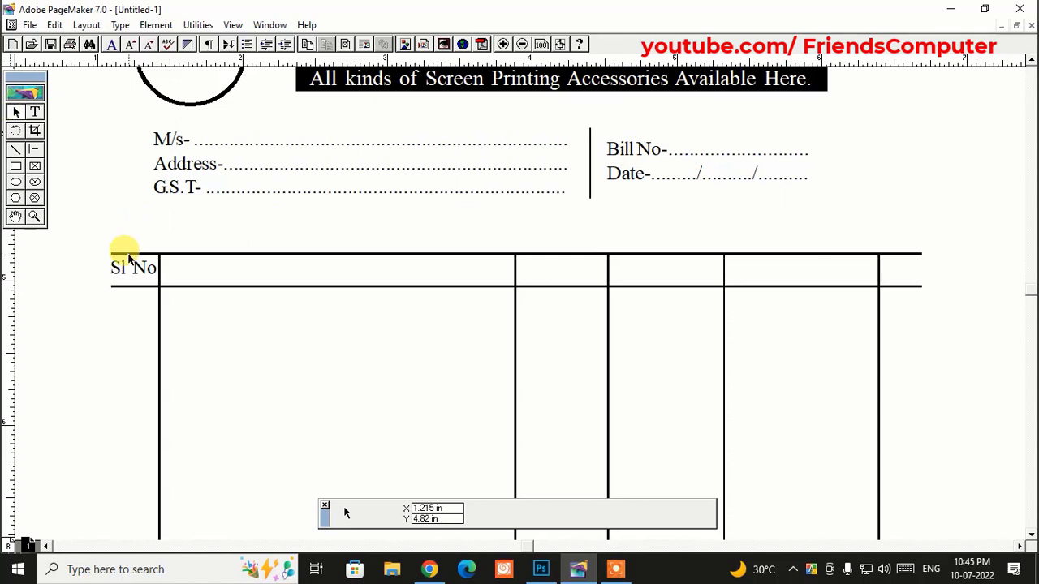
click(159, 314)
key(Right)
key(Right)
key(Right)
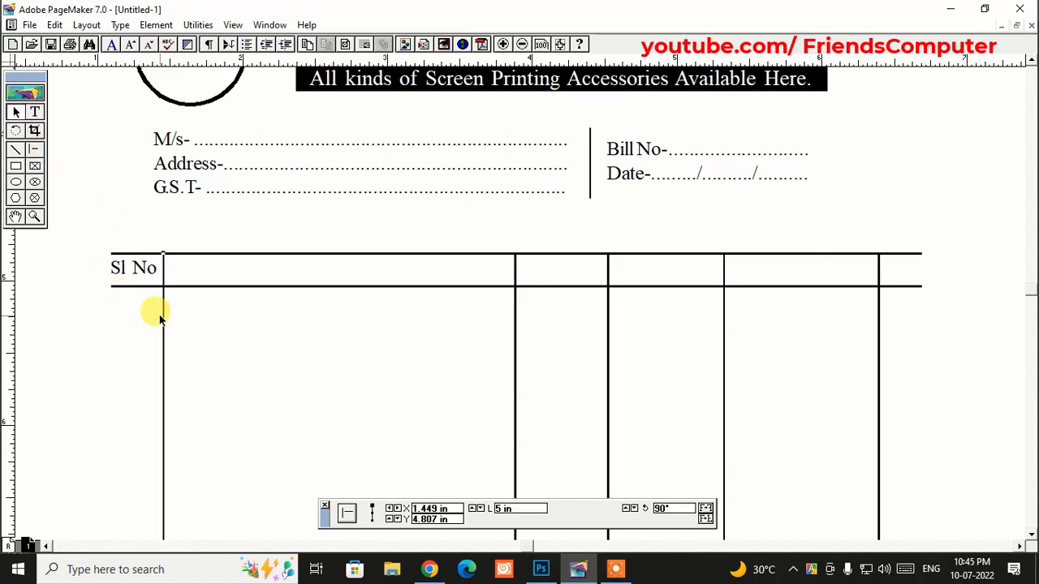
click(133, 270)
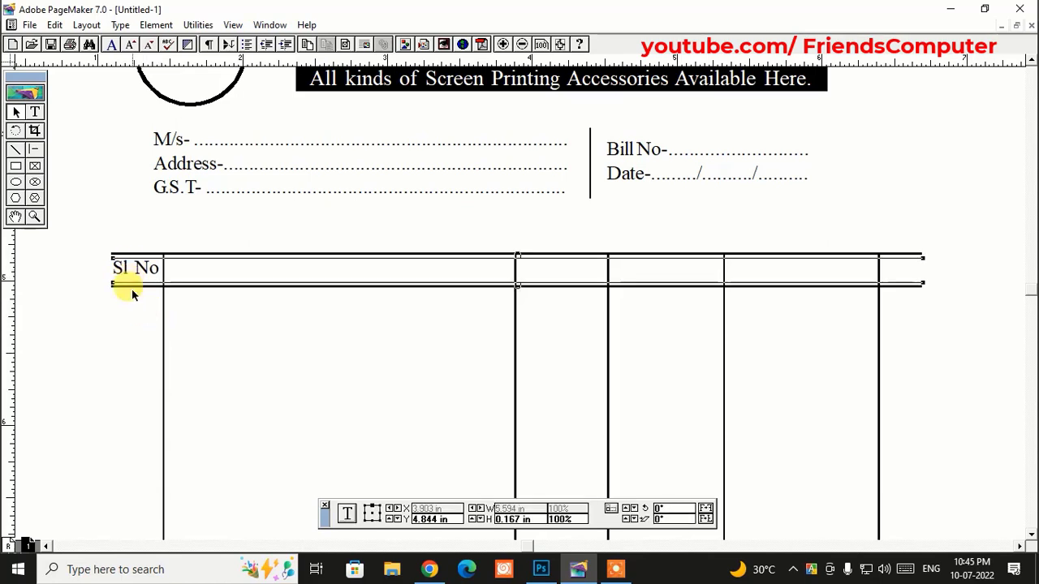
click(131, 324)
- Edit the header row text, adding 'moun' after Sl No
click(34, 111)
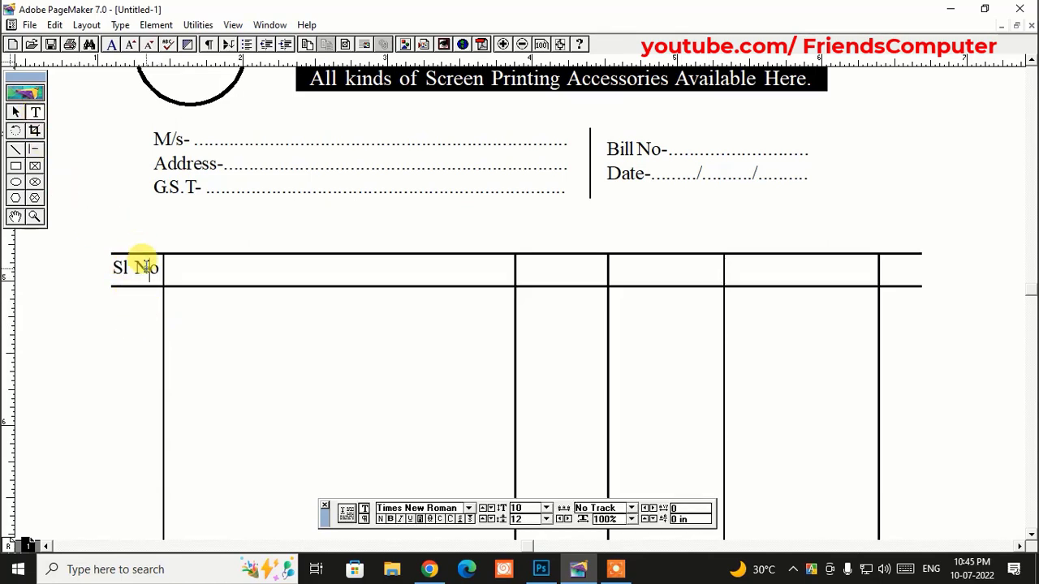
click(160, 269)
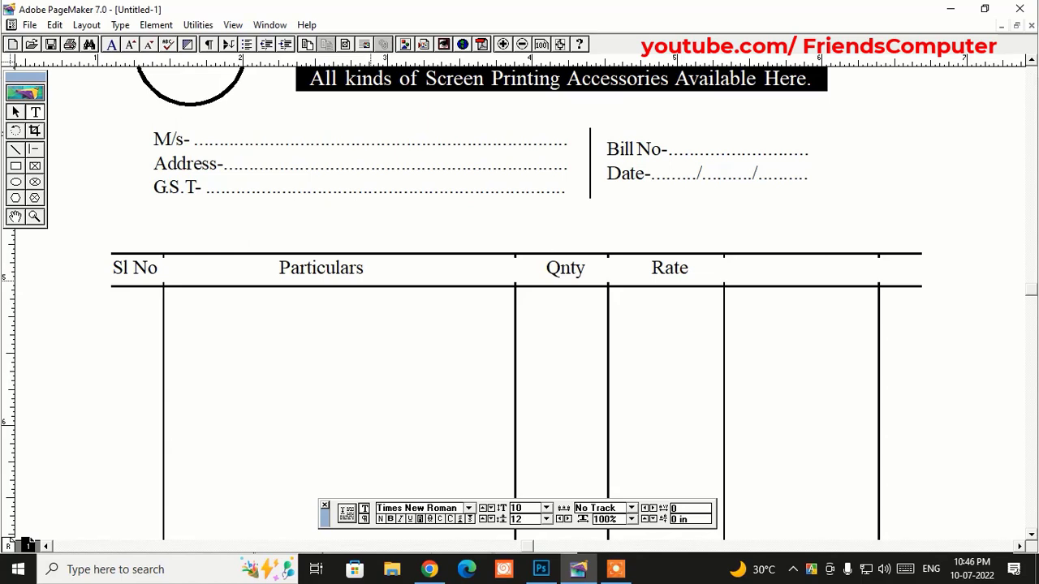
text(mount)
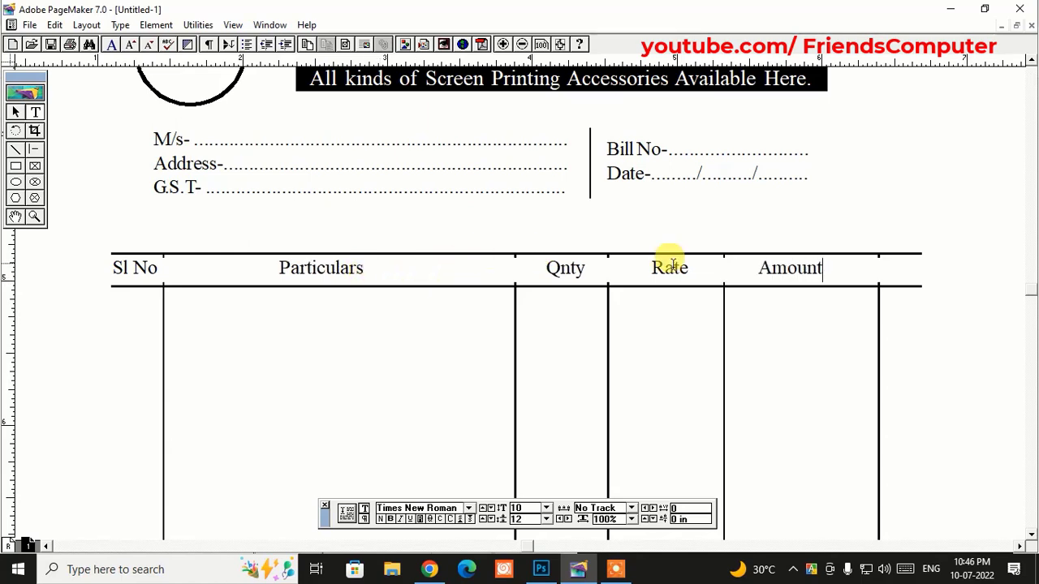
click(757, 266)
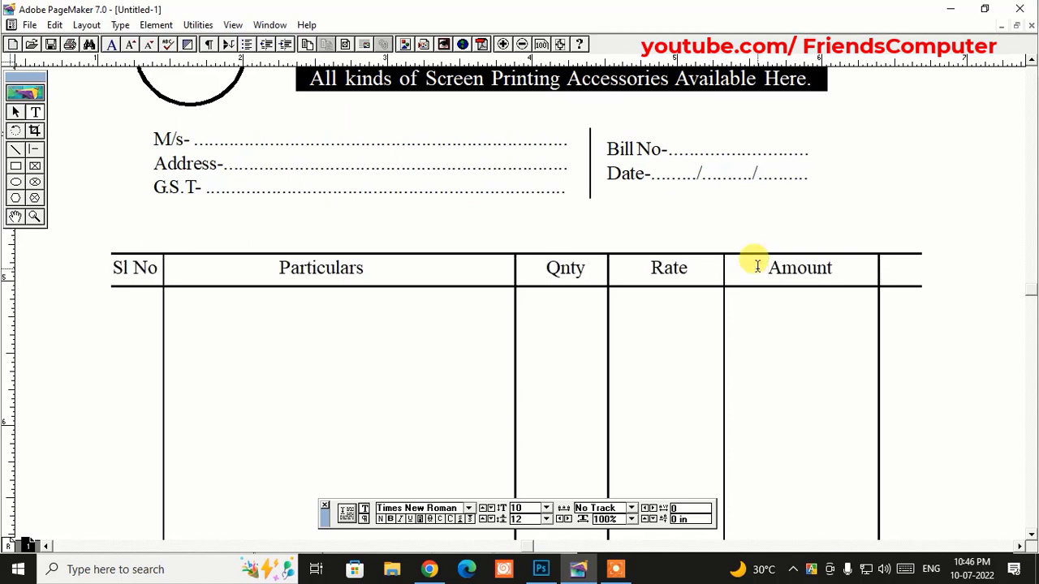
- Shorten the table's header rules at the right end toward the Amount column
click(14, 112)
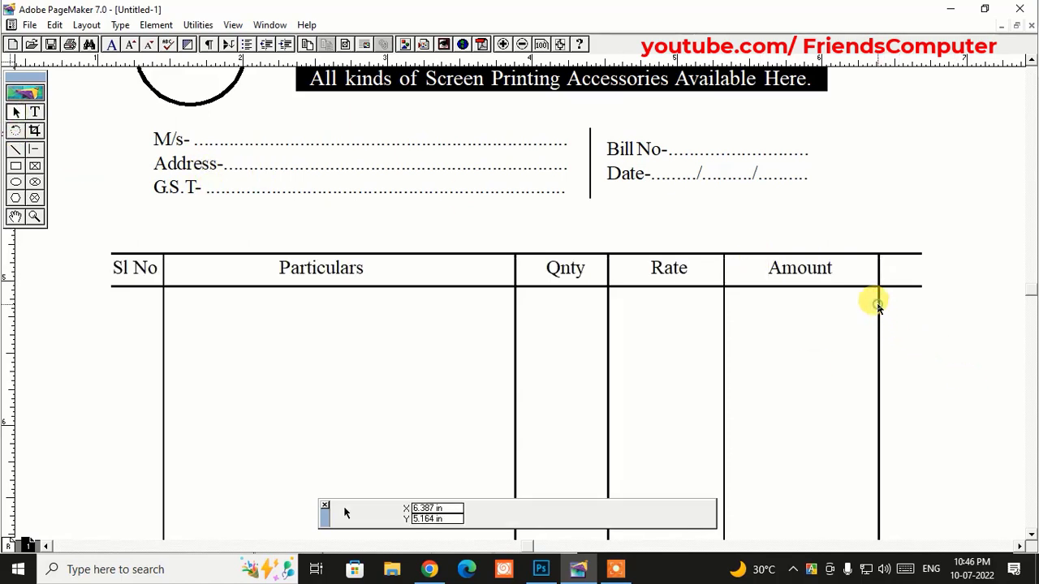
click(882, 265)
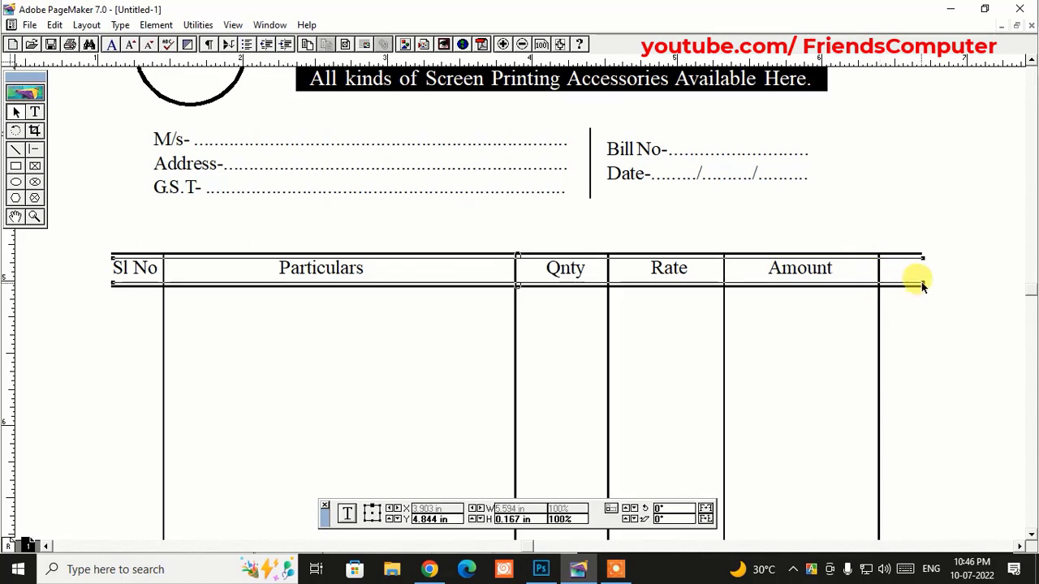
drag(921, 284, 844, 282)
click(873, 341)
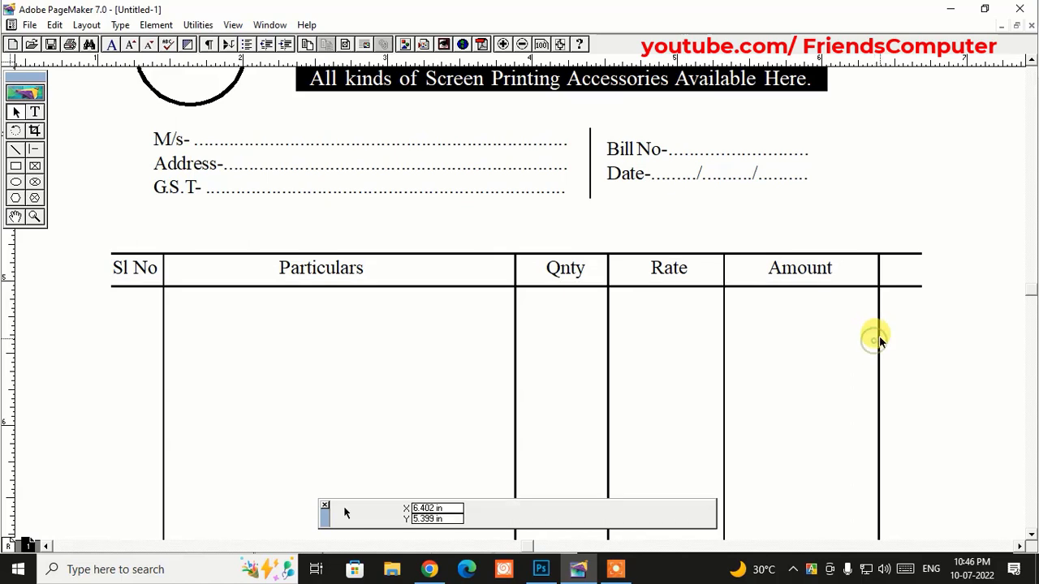
click(879, 336)
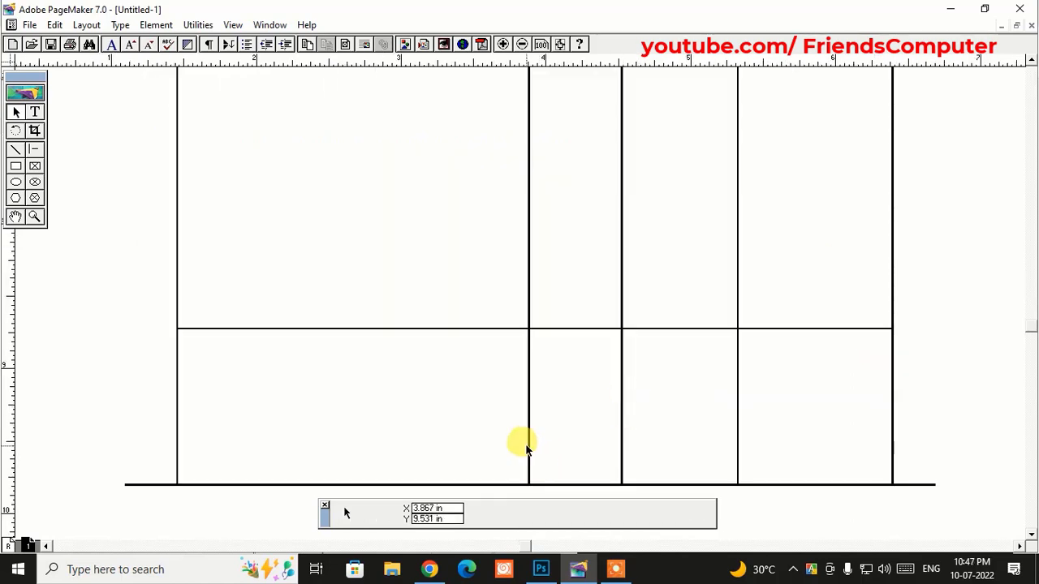
- End the Particulars–Qnty divider at the totals row and draw a rule across the Amount totals area
click(528, 448)
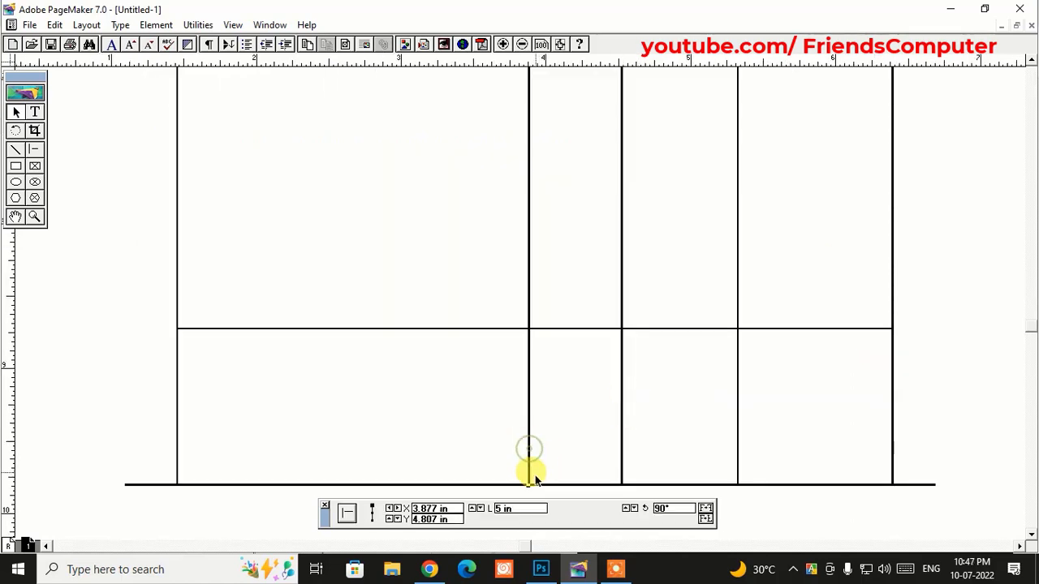
drag(525, 480, 540, 342)
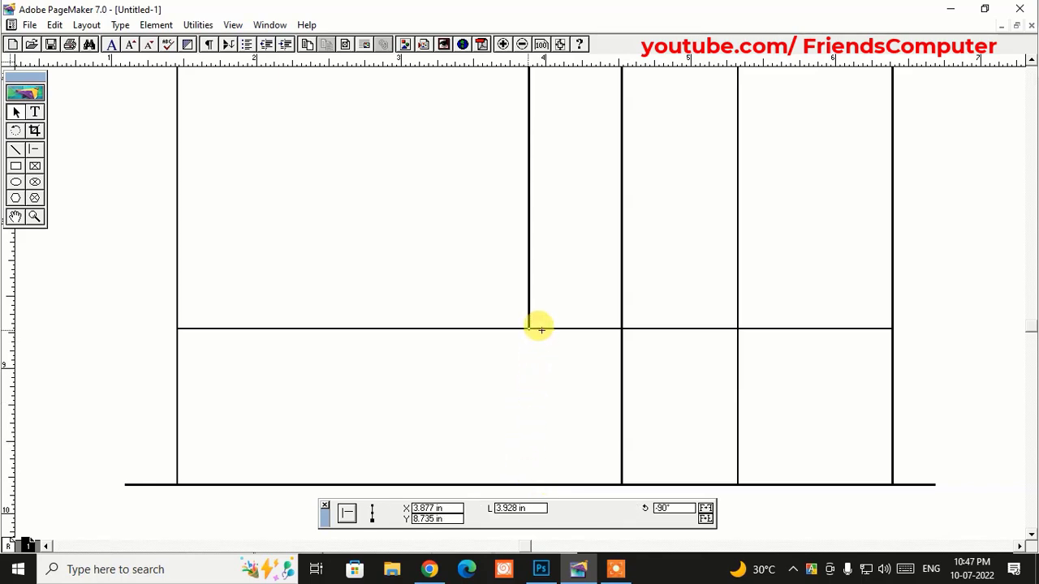
key(shift+F3)
drag(738, 364, 893, 364)
click(16, 110)
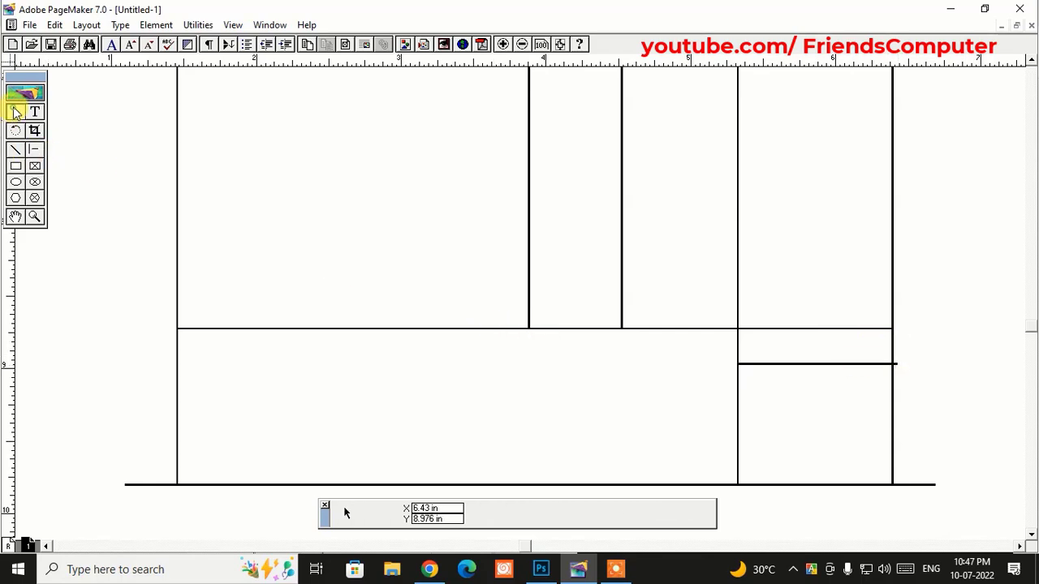
- Zoom into the lower-right totals area and draw a text frame left of the Amount cells
click(34, 216)
drag(675, 270, 935, 458)
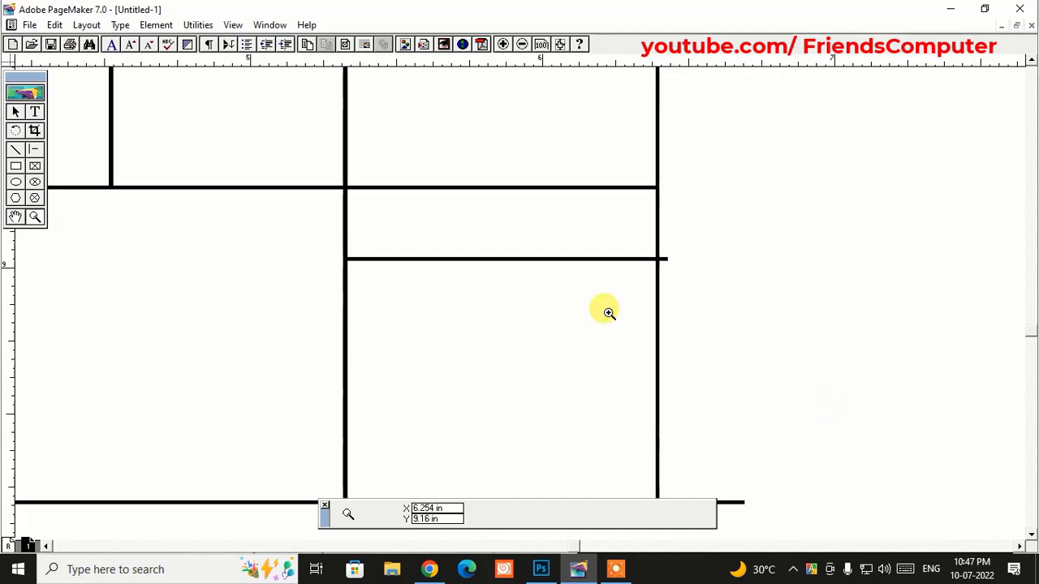
click(35, 112)
drag(239, 192, 449, 333)
- Type the 'Total' and 'Tax.........' labels on separate lines
text(Total)
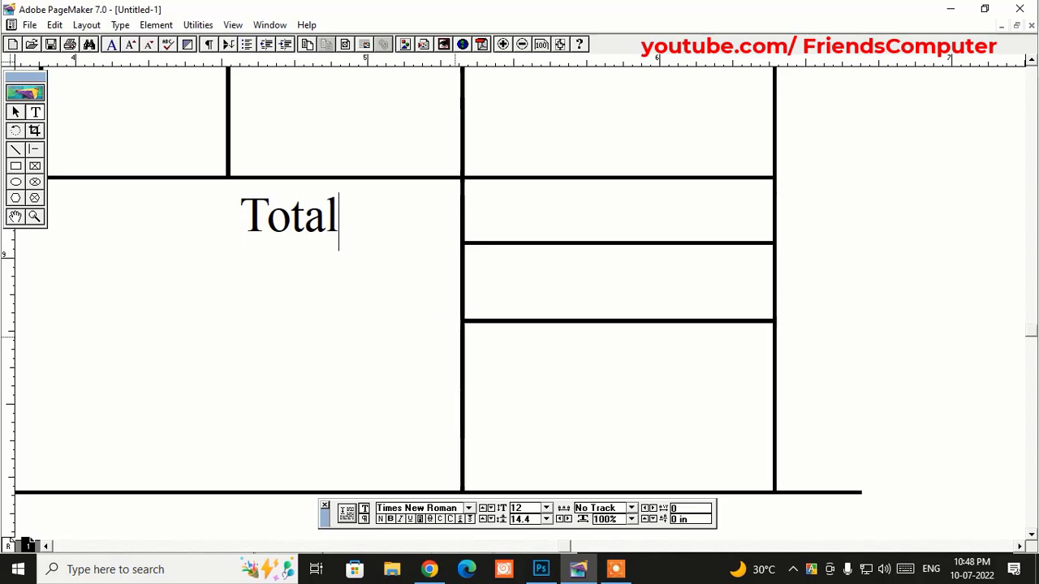
key(Return)
text(T)
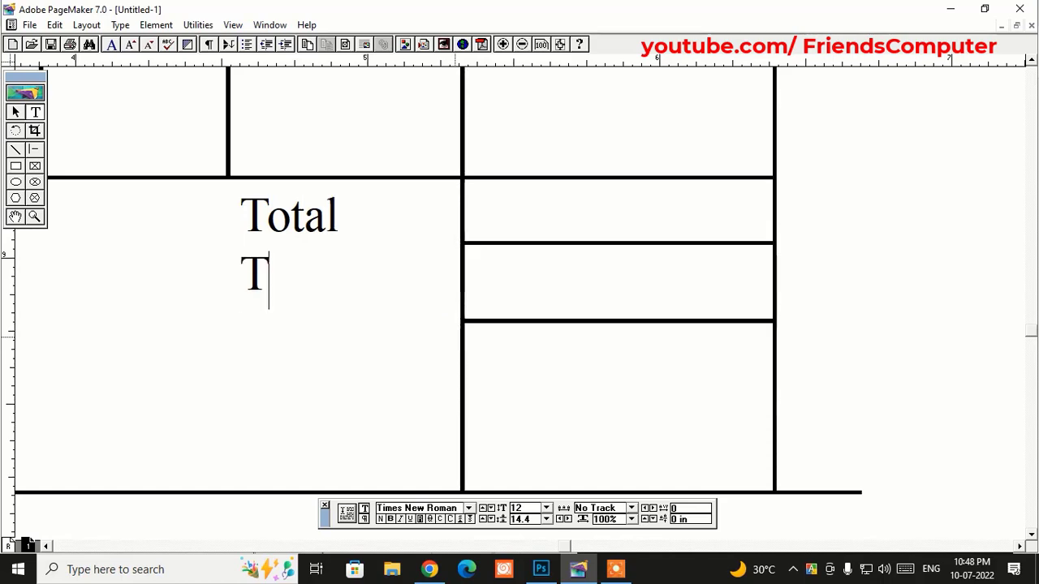
text(ax)
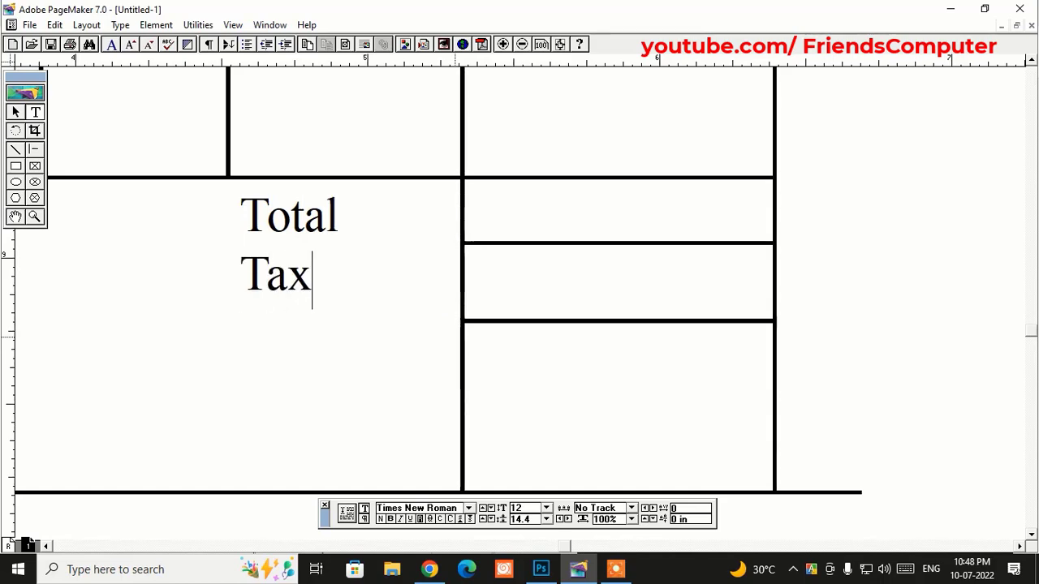
text(.........)
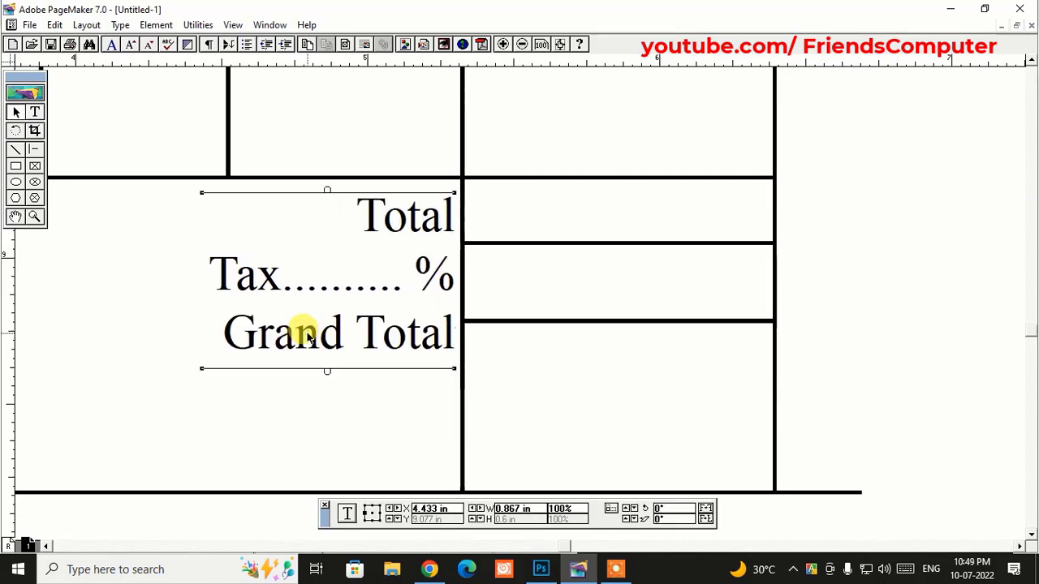
key(Left)
key(Left)
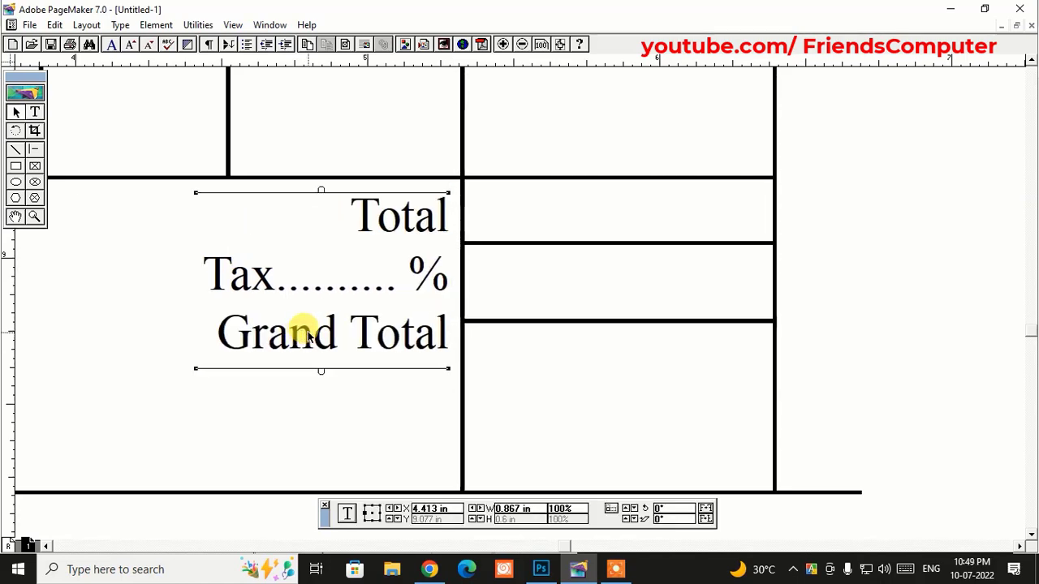
- Set the leading of all the total labels to 18 pt
click(34, 112)
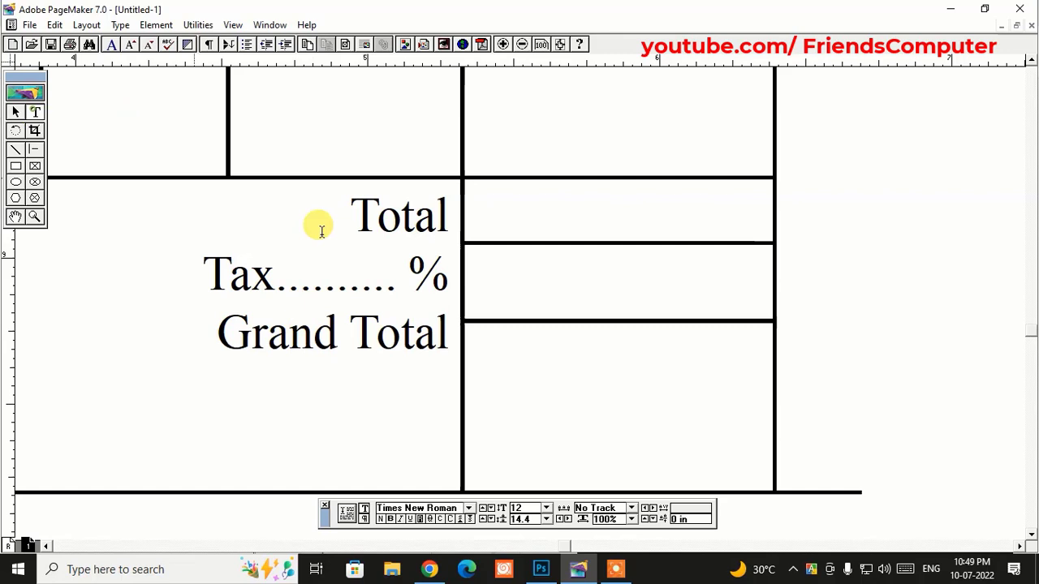
click(330, 288)
key(ctrl+a)
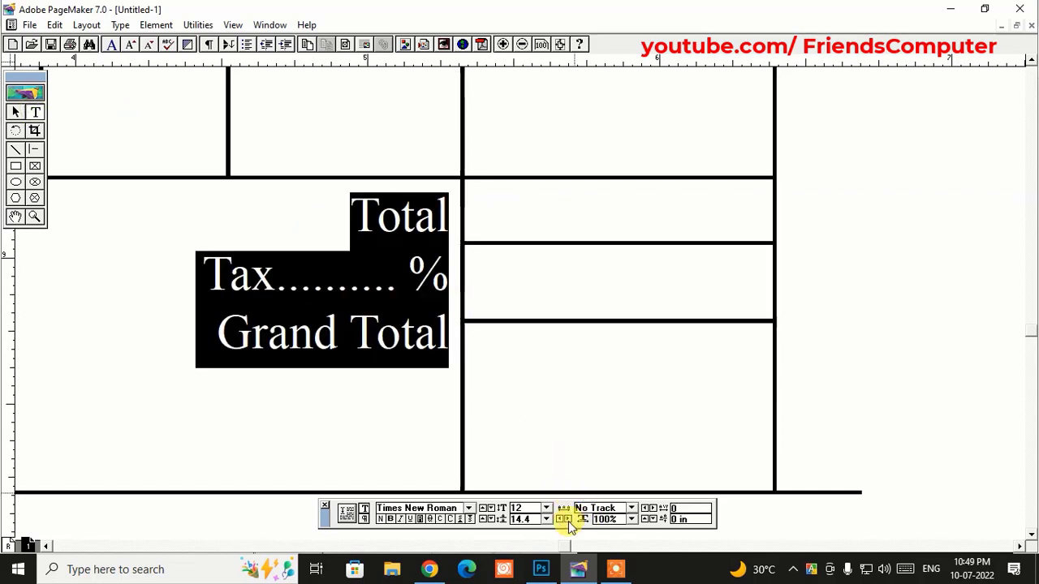
click(547, 519)
scroll(546, 500, up, 3)
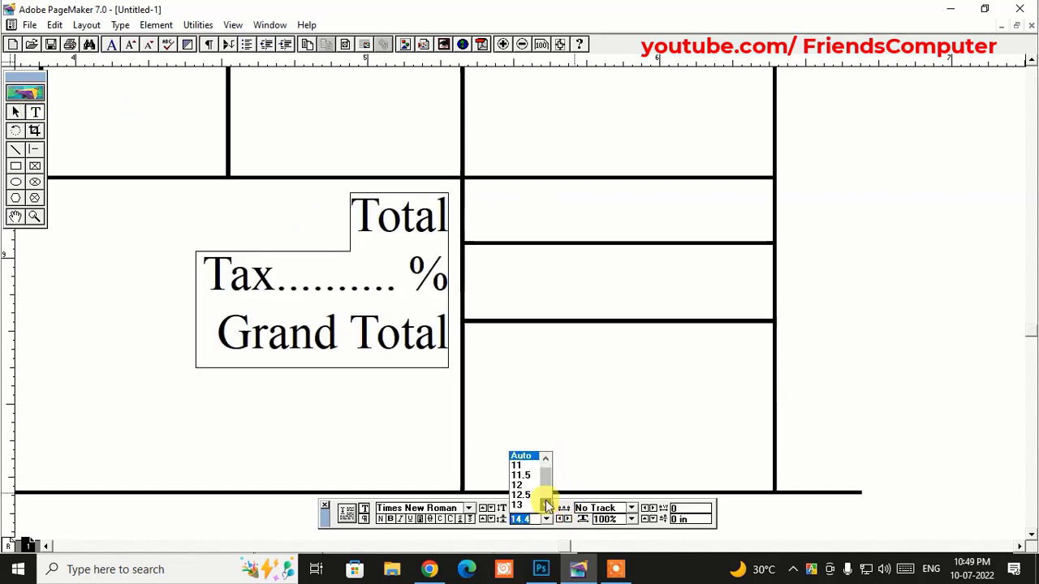
scroll(545, 500, down, 3)
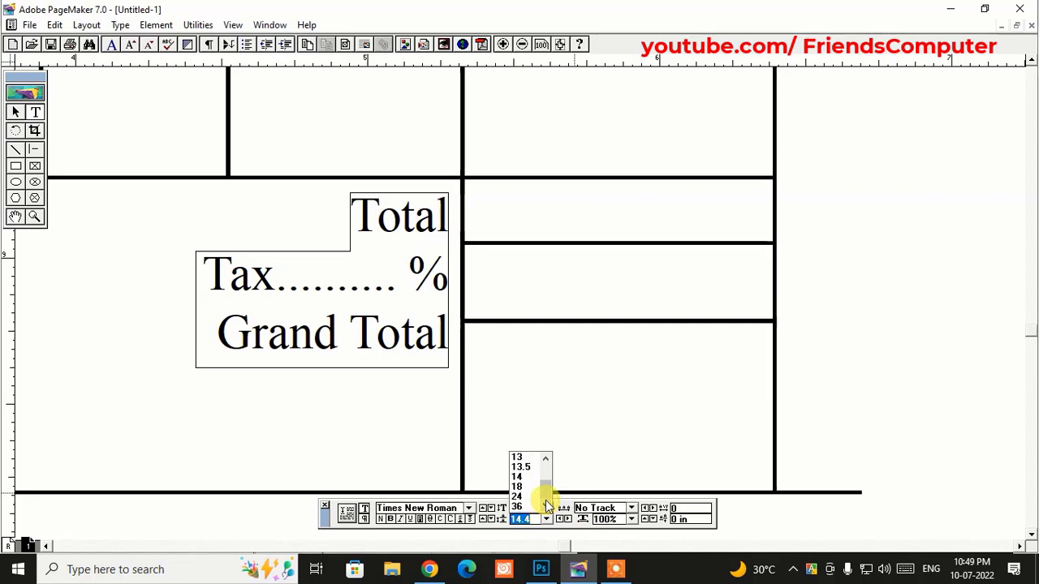
click(518, 487)
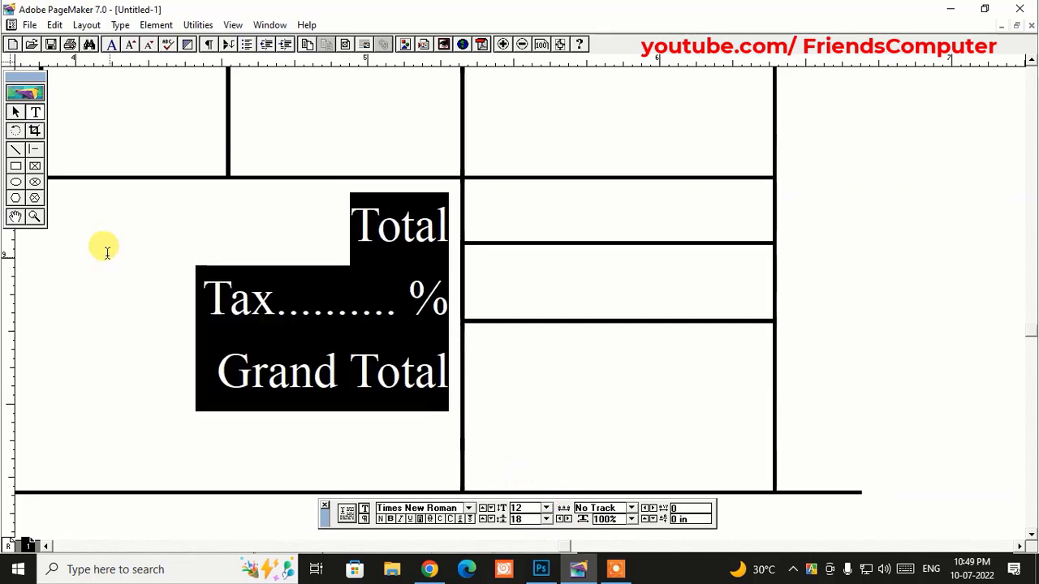
- Nudge the labels block up and left beside the Amount cells
click(17, 113)
click(425, 230)
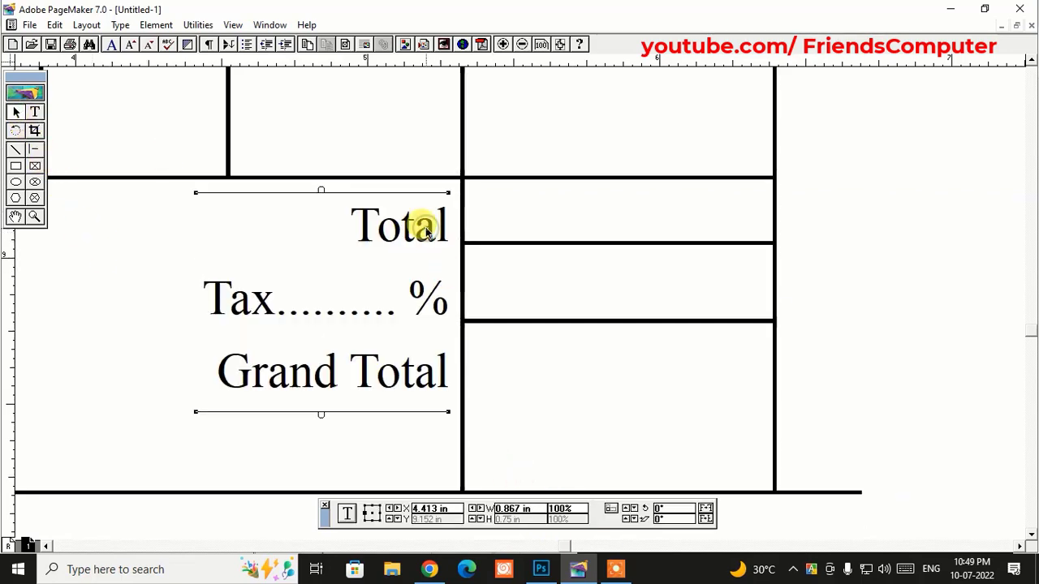
key(Up)
key(Up)
key(Up)
key(Up)
key(Up)
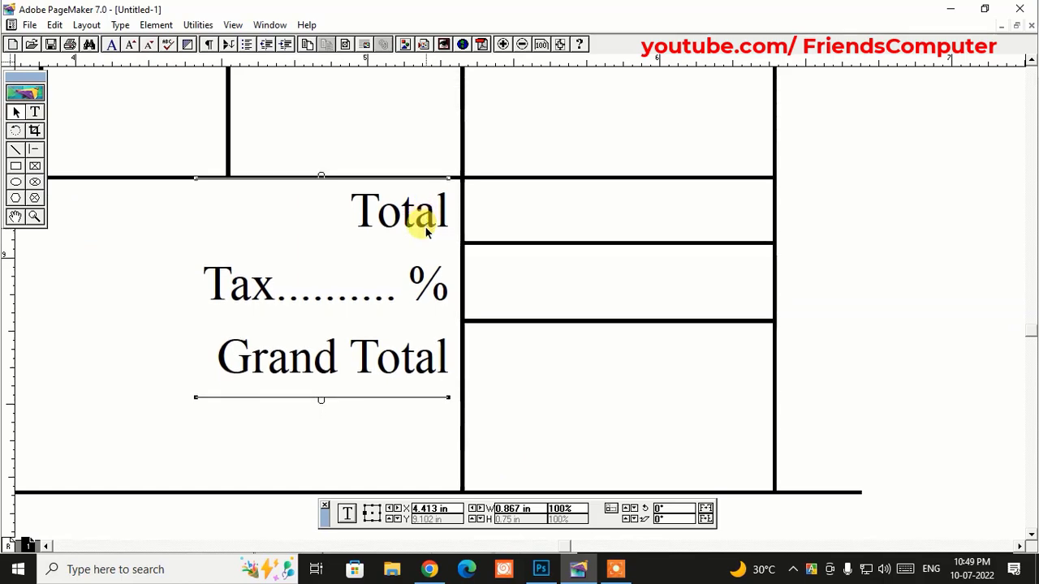
key(Left)
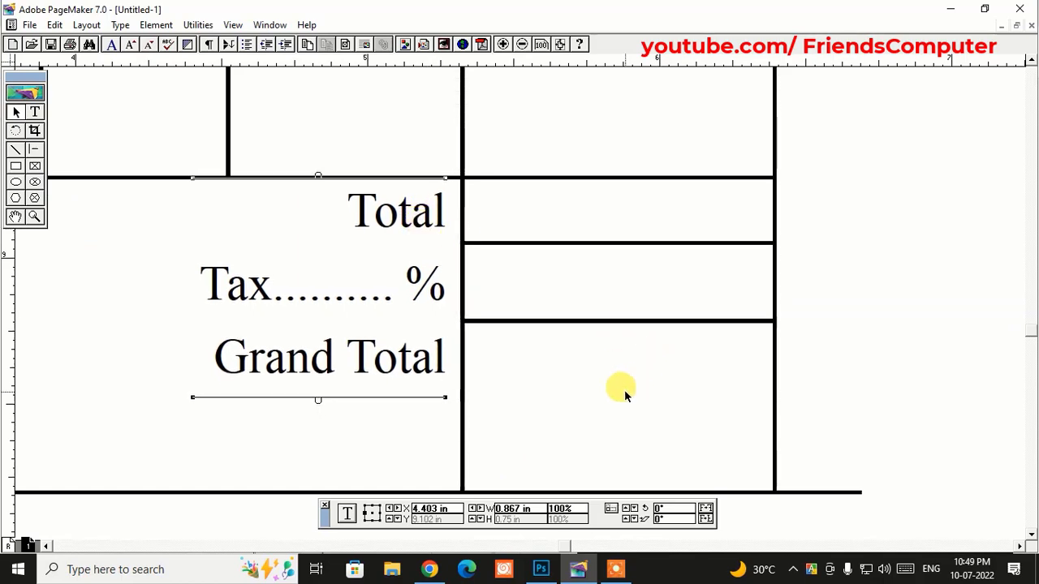
click(625, 390)
- Place a horizontal rule just below the Grand Total row to close an empty bottom row
click(414, 492)
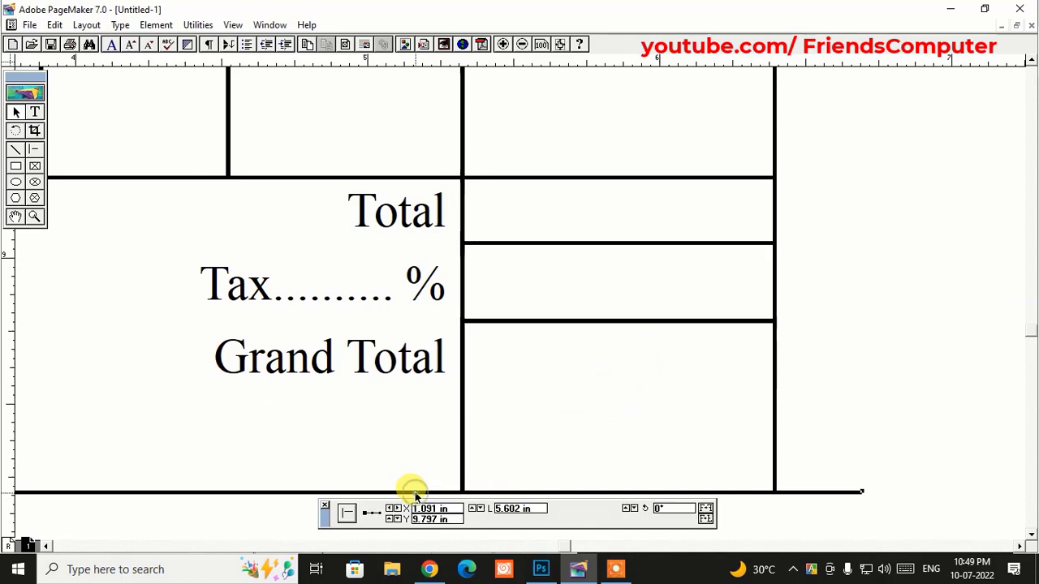
drag(562, 441, 685, 405)
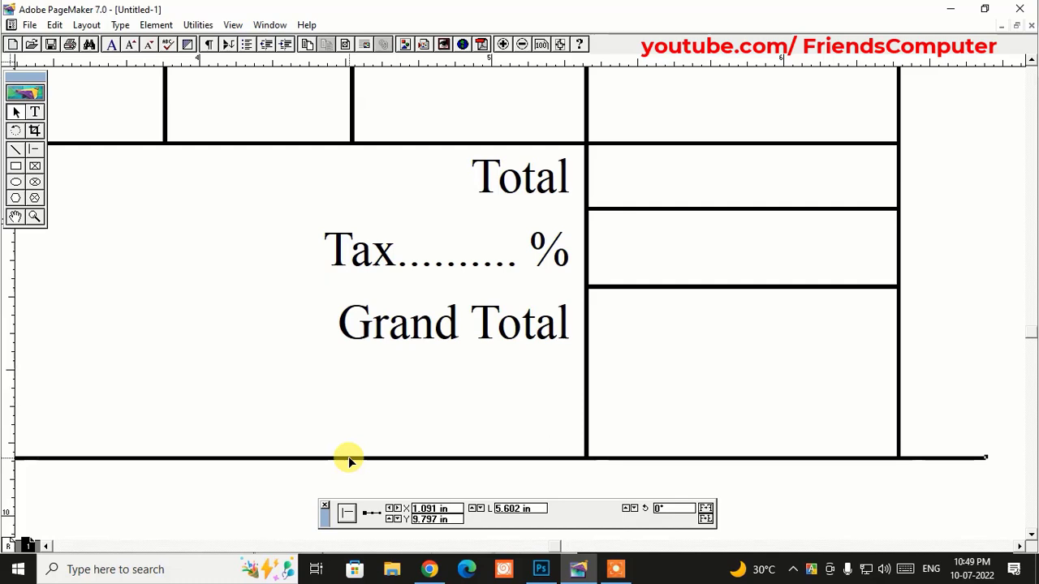
drag(349, 459, 373, 352)
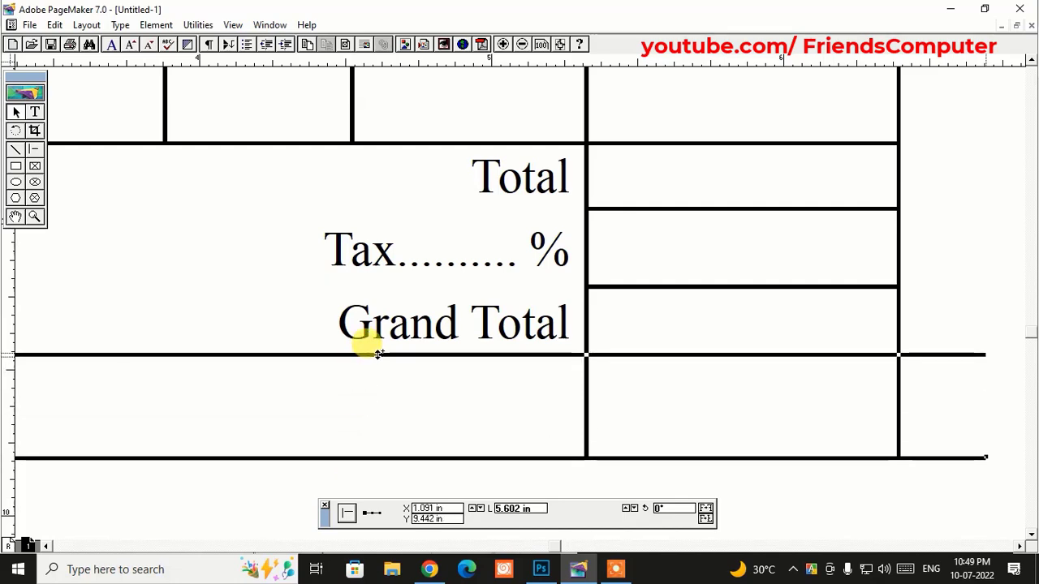
click(403, 459)
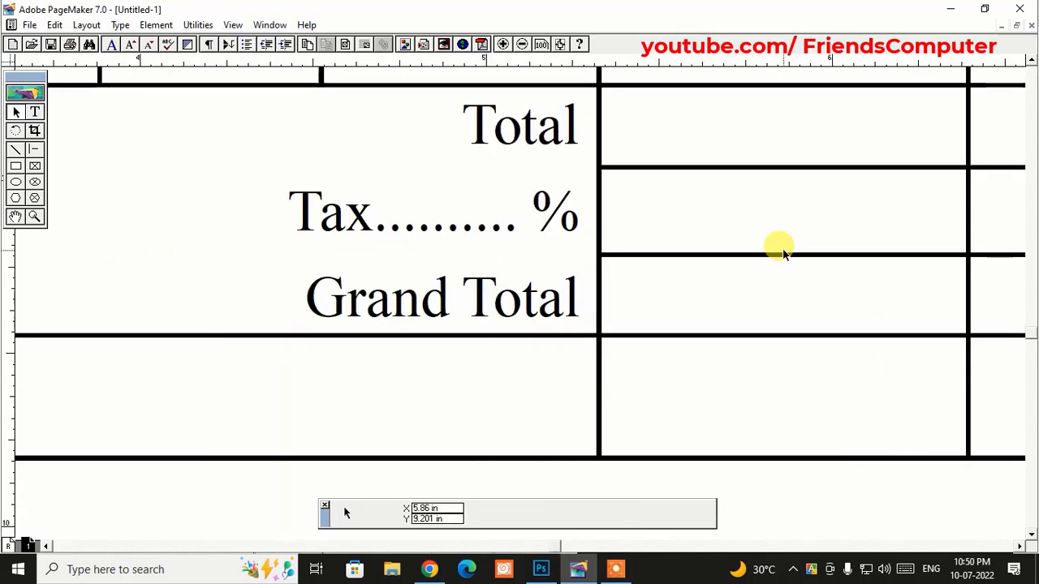
key(ctrl+minus)
key(ctrl+minus)
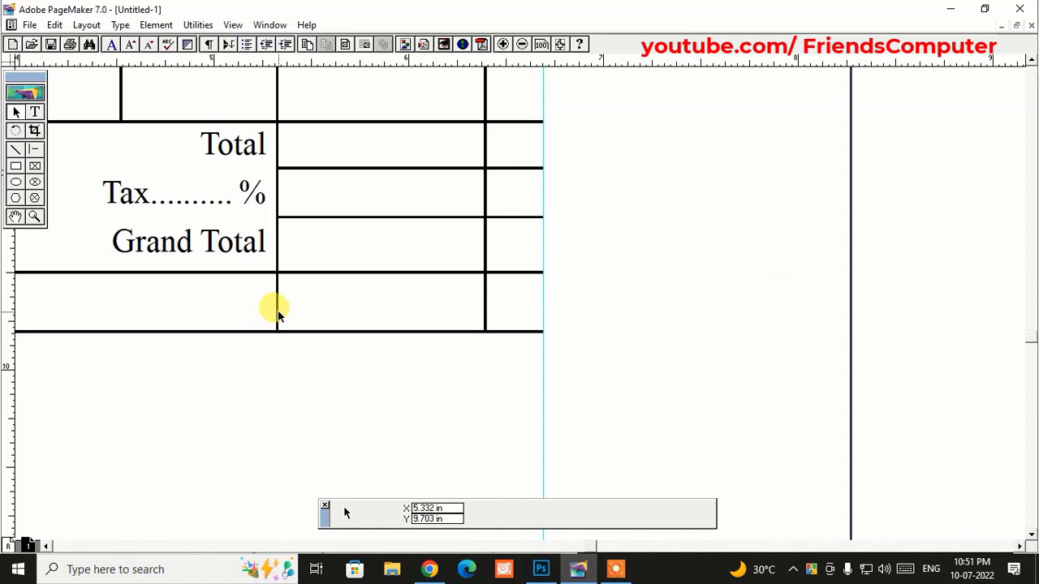
- Trim both vertical dividers beside the Amount totals so they stop at the Grand Total rule
click(277, 313)
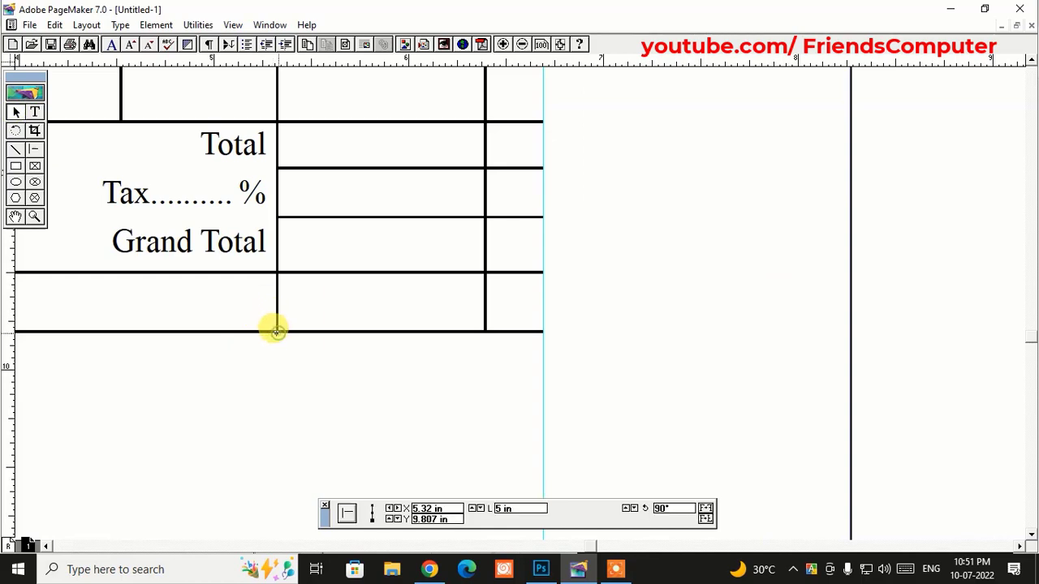
drag(276, 331, 286, 273)
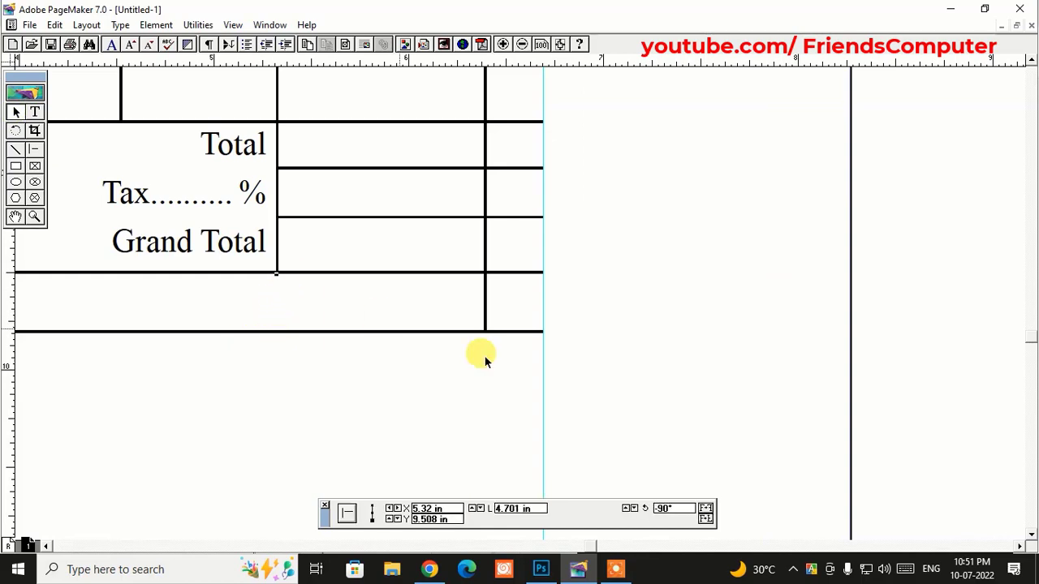
drag(485, 311, 484, 274)
click(596, 300)
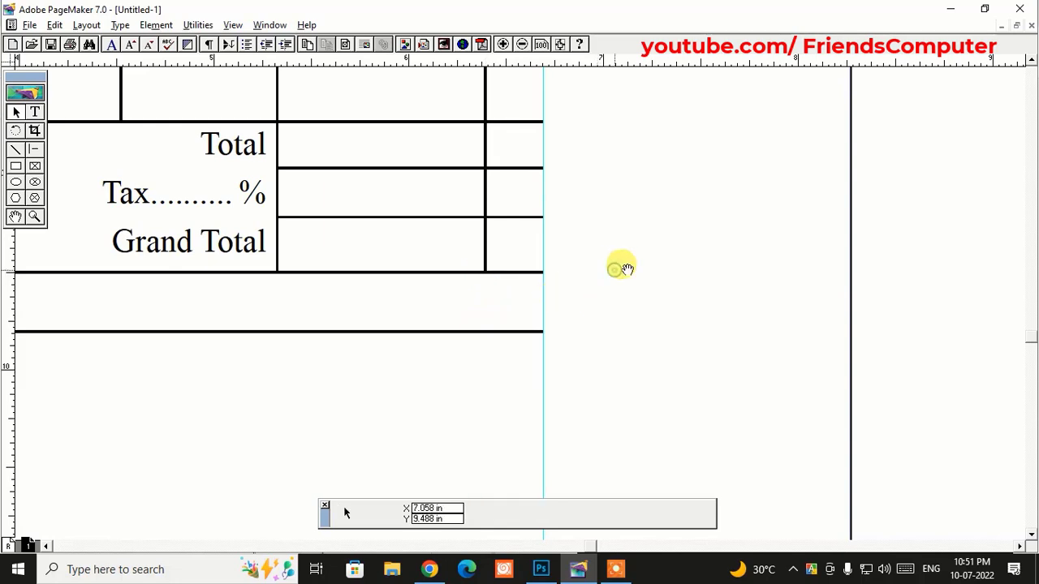
mouse_move(625, 268)
mouse_down()
mouse_move(429, 359)
mouse_move(424, 331)
mouse_move(733, 338)
mouse_move(483, 346)
mouse_move(444, 298)
mouse_up()
- Type 'Total in Words' in the empty row beneath Grand Total, then review the table
click(756, 336)
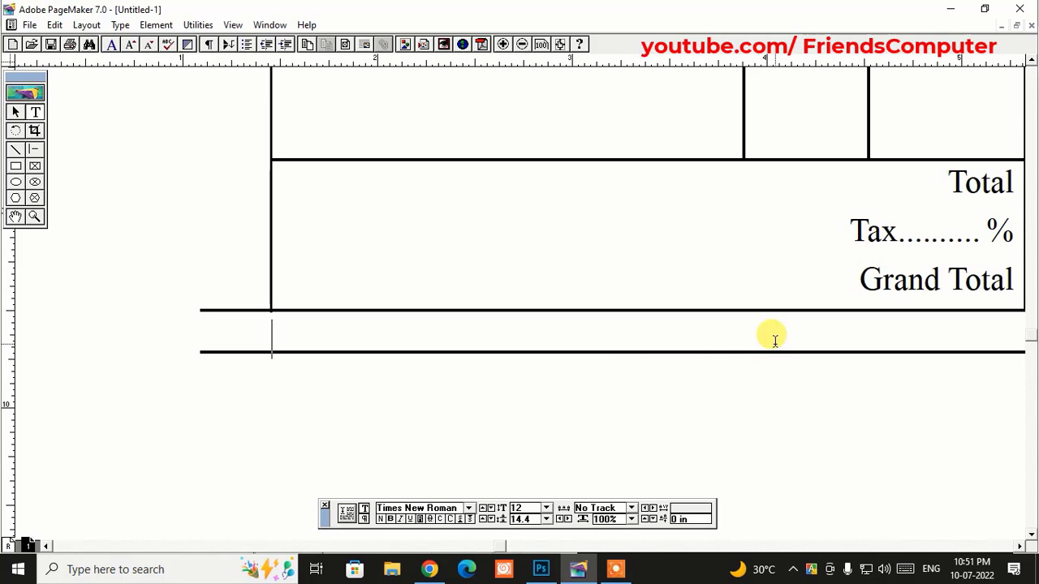
text(Total)
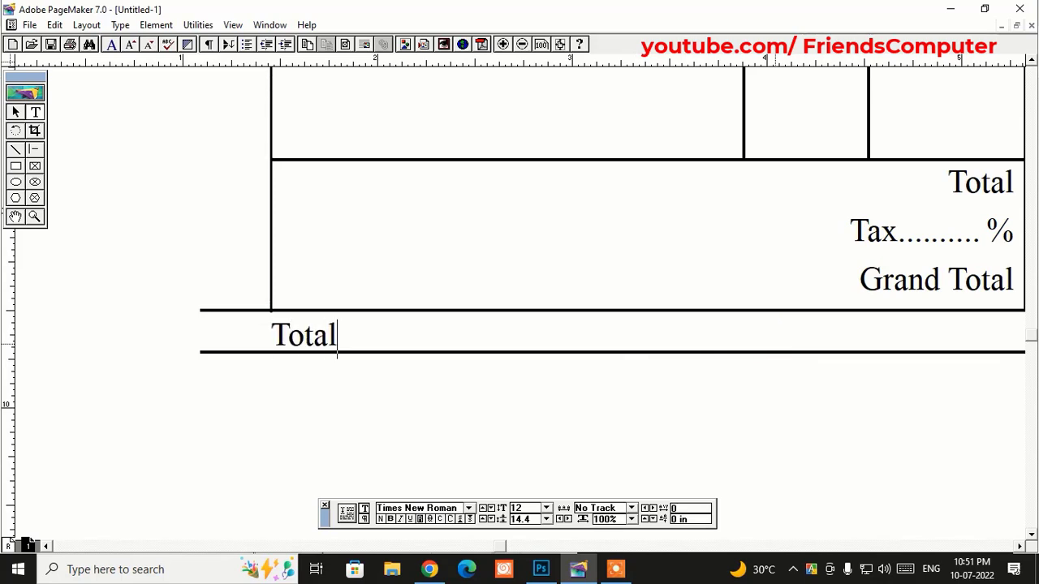
text( in)
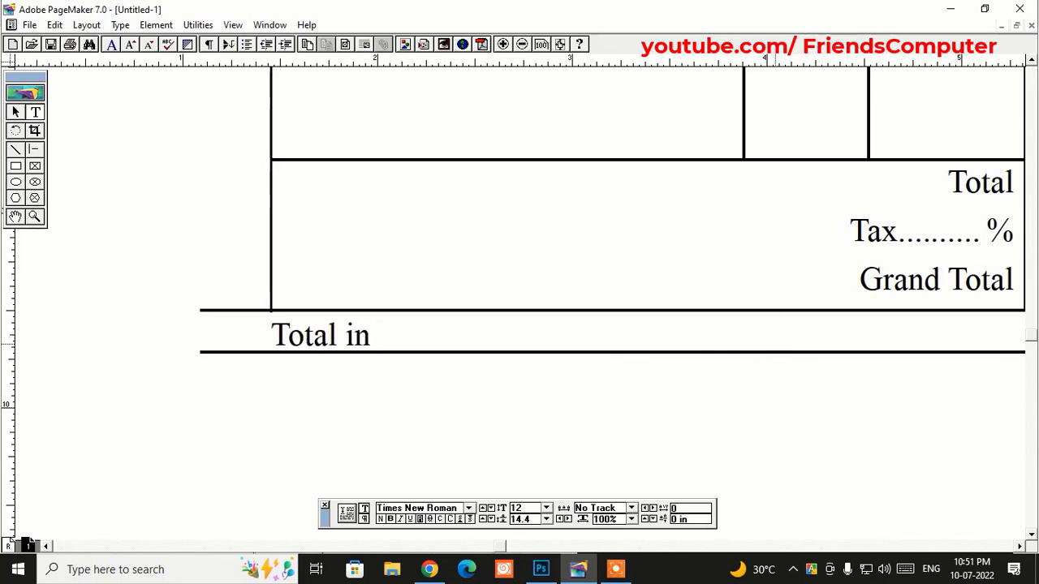
text( Words-)
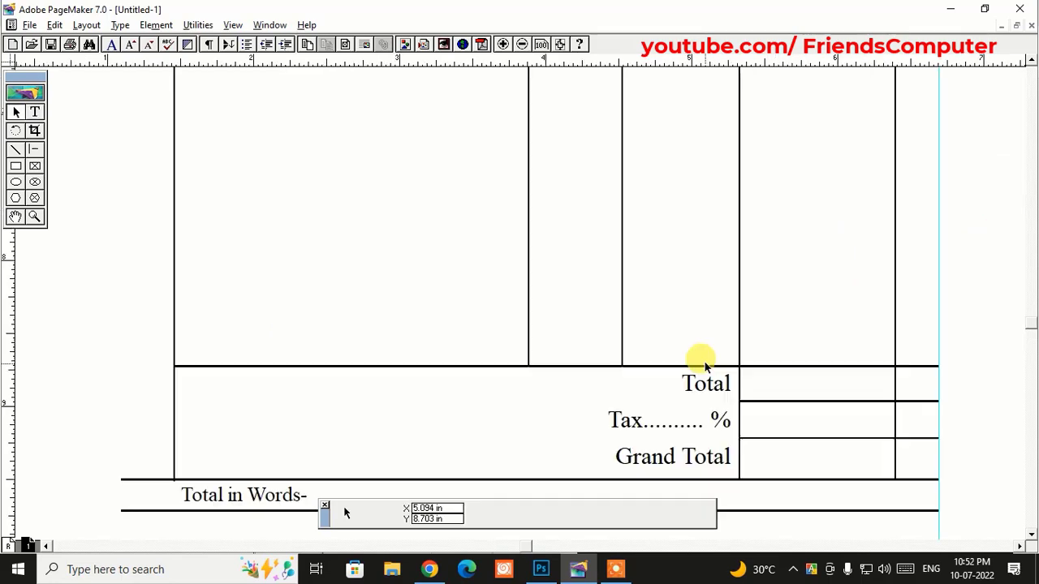
drag(791, 287, 757, 348)
drag(747, 285, 746, 395)
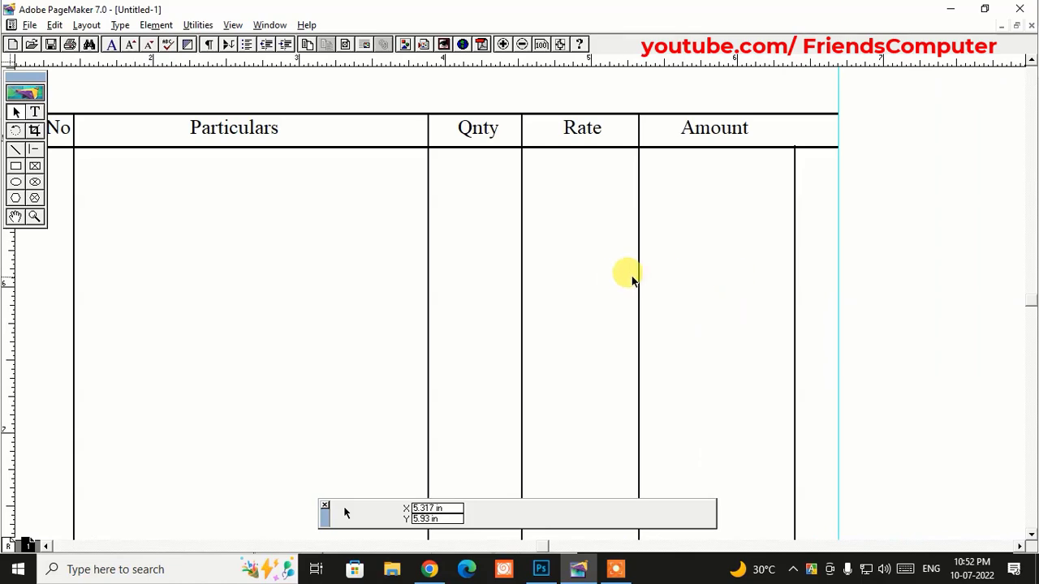
drag(626, 276, 705, 395)
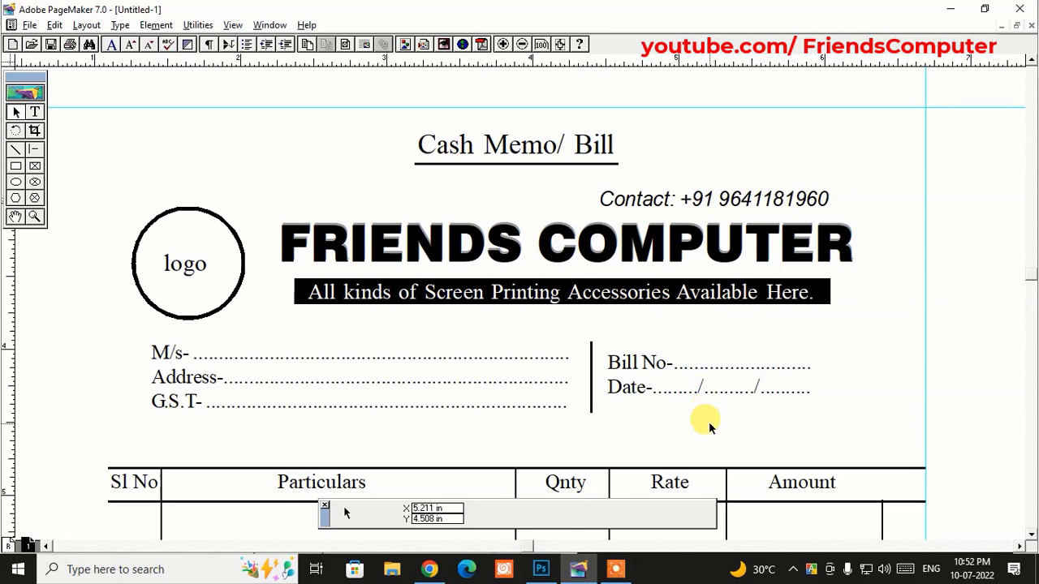
scroll(682, 370, down, 3)
scroll(682, 378, down, 5)
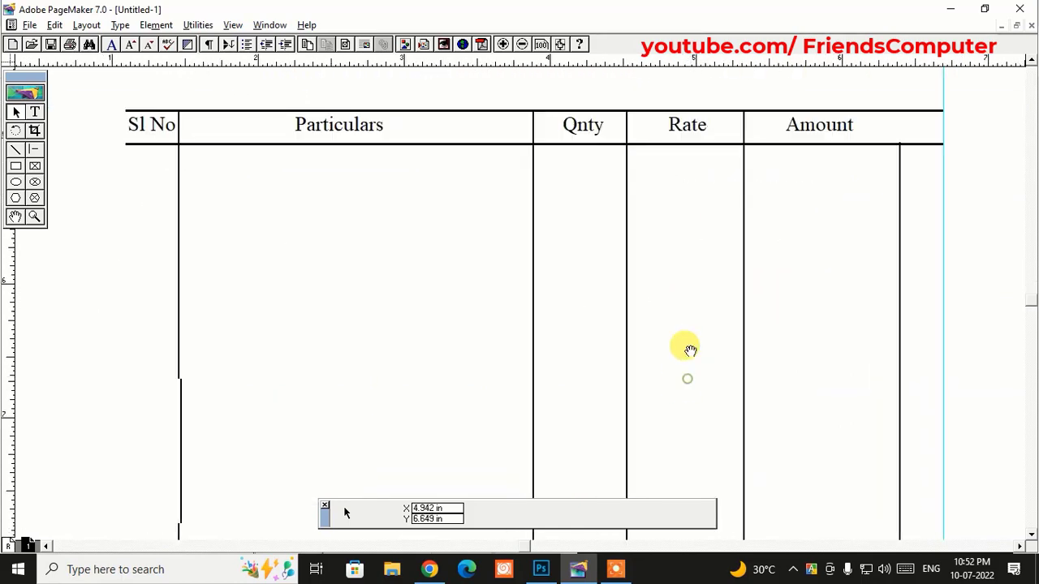
scroll(690, 351, down, 15)
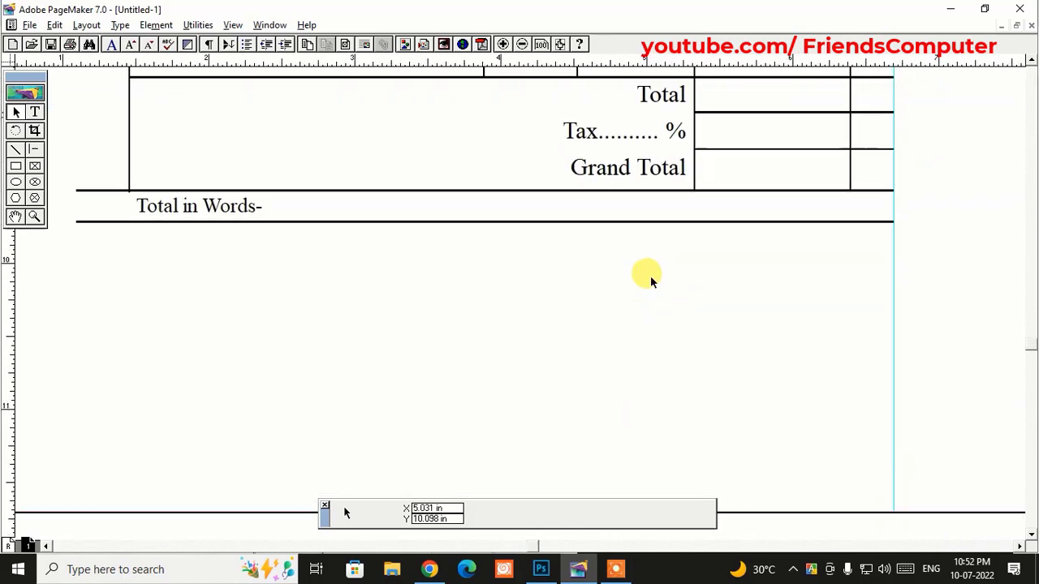
- Add a 'Friends Computer' text block below the table, fitted on one line at right
click(35, 112)
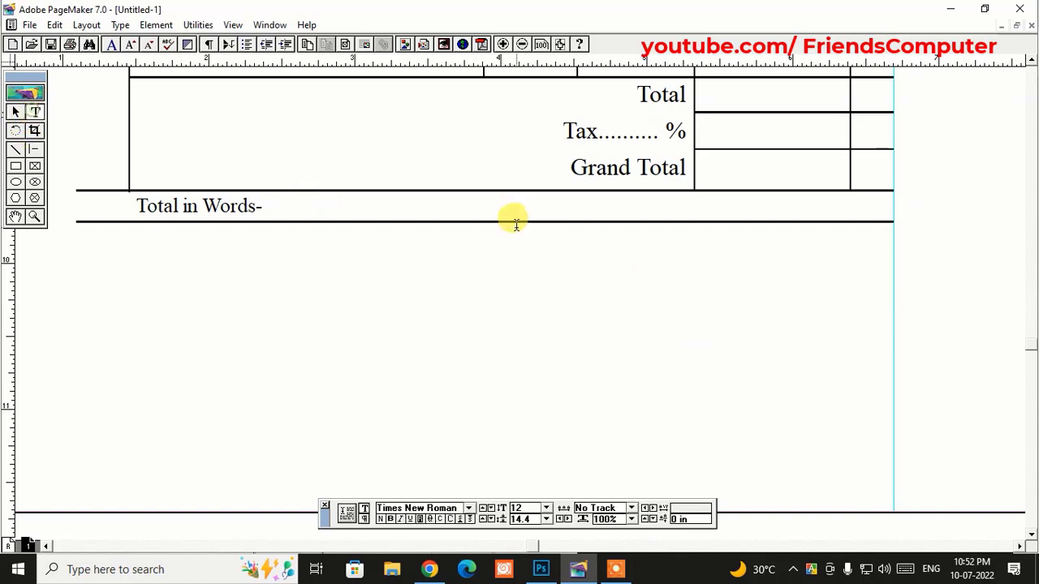
drag(590, 249, 879, 300)
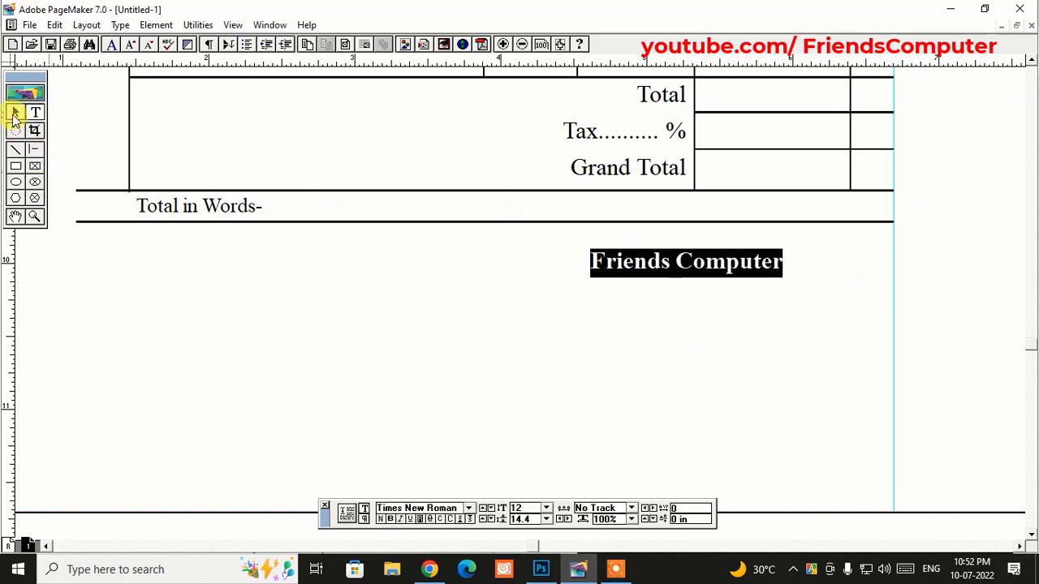
click(16, 112)
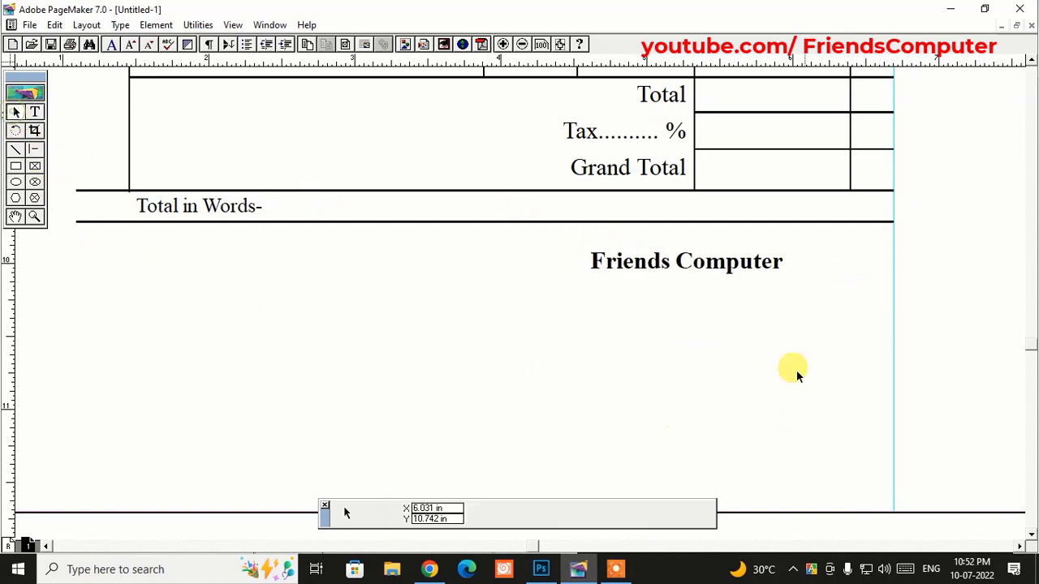
click(728, 262)
drag(879, 279, 798, 278)
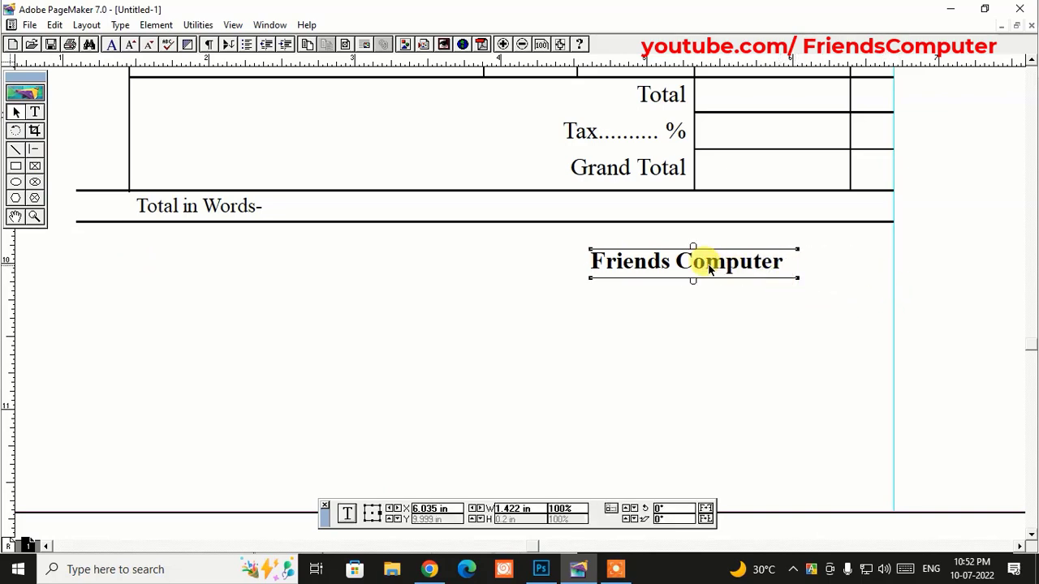
drag(714, 260, 747, 286)
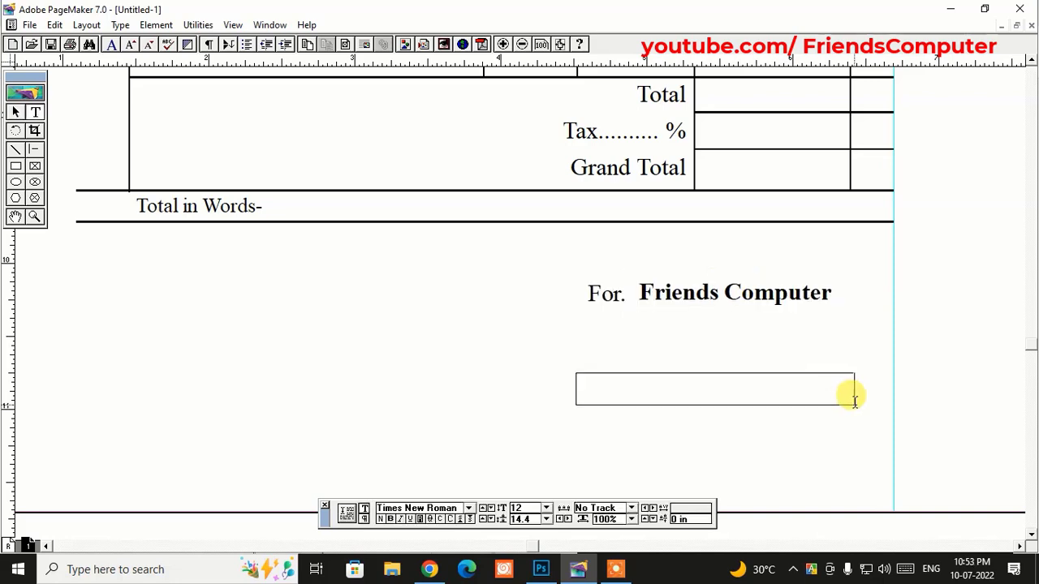
- Type 'Authorised Signatory' beneath the company name, capitalising the S of Signatory
drag(851, 397, 854, 398)
text(authorised signatory)
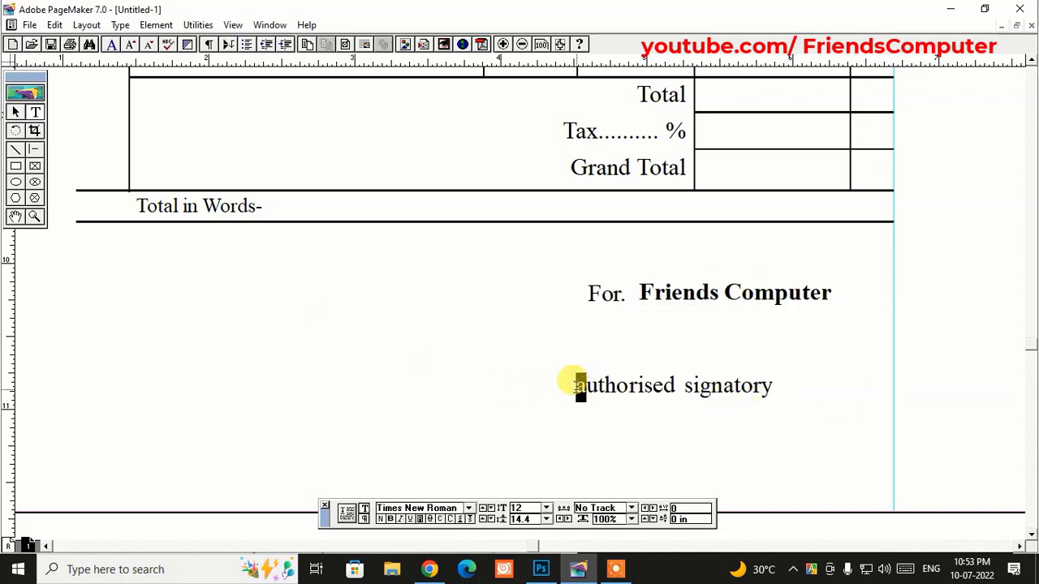
text(A)
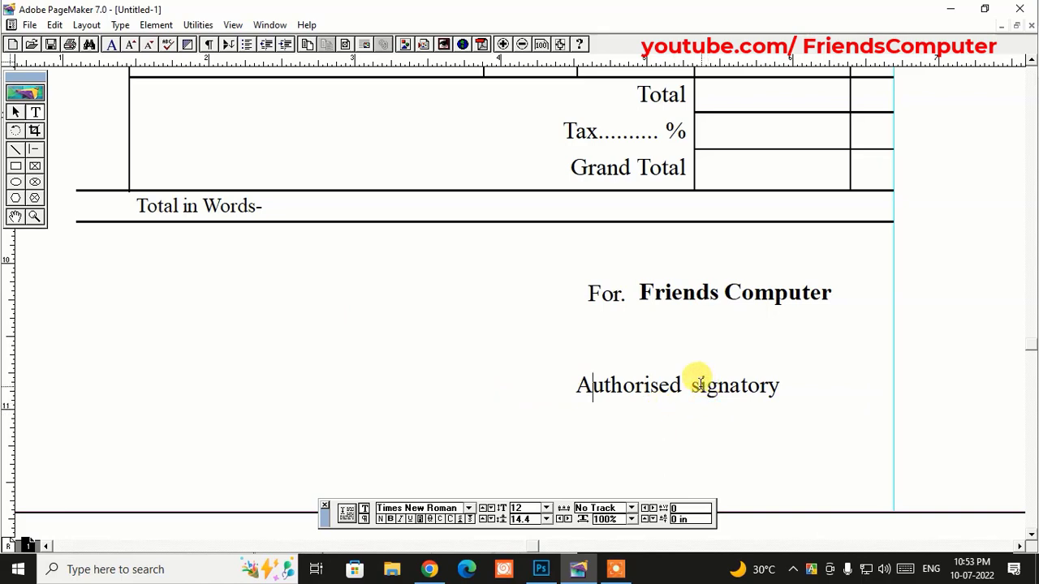
drag(690, 386, 699, 387)
text(S)
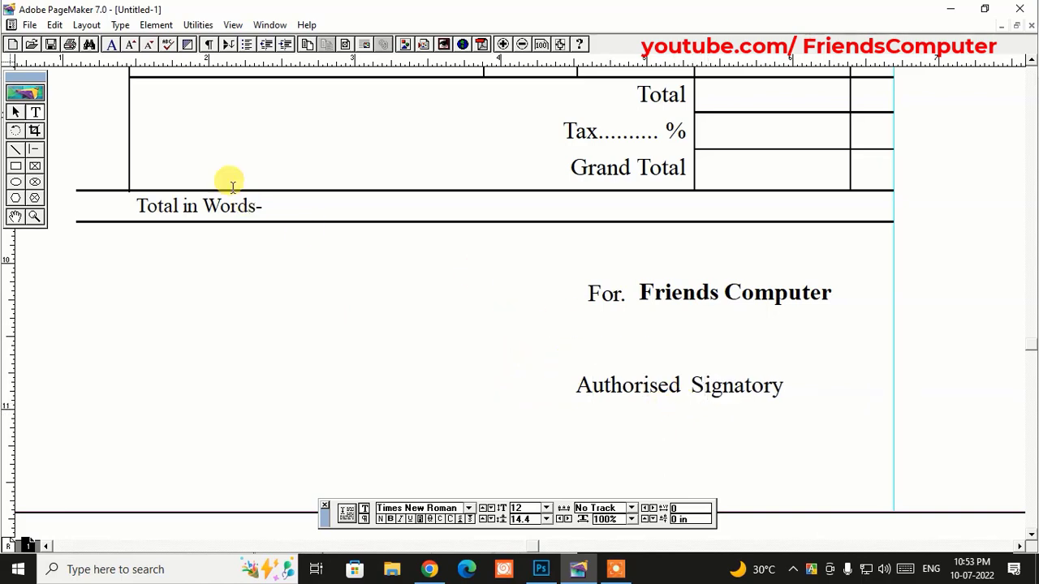
click(17, 113)
- Move and narrow the Authorised Signatory block at right, then type 'G.S.T. NO.' and the GST number at left
click(724, 387)
drag(724, 387, 762, 377)
drag(894, 392, 835, 392)
drag(752, 378, 735, 376)
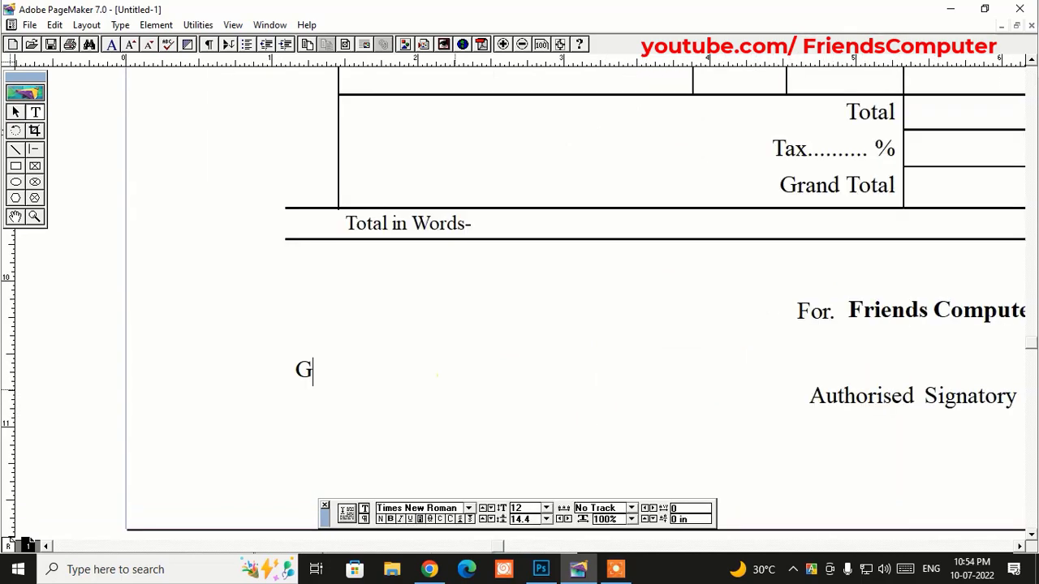
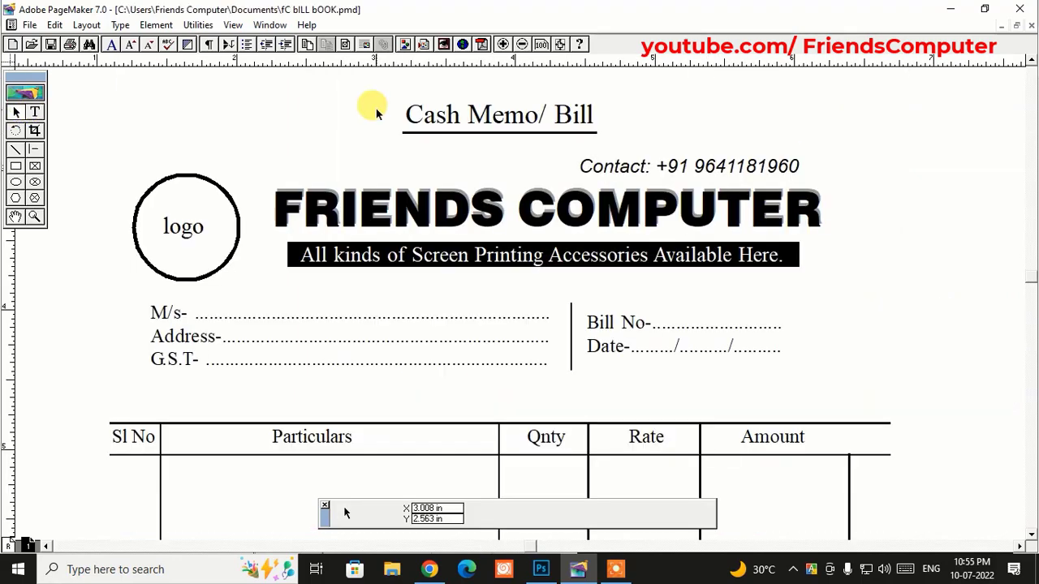
- Pan through the finished memo to review the item table, totals, GST number and signatory block
click(376, 109)
drag(645, 378, 652, 262)
mouse_move(644, 408)
mouse_down()
mouse_move(644, 281)
mouse_move(631, 351)
mouse_move(623, 269)
mouse_up()
drag(629, 308, 623, 272)
drag(613, 395, 629, 243)
mouse_move(644, 384)
mouse_down()
mouse_move(645, 271)
mouse_move(619, 202)
mouse_up()
drag(619, 303, 604, 258)
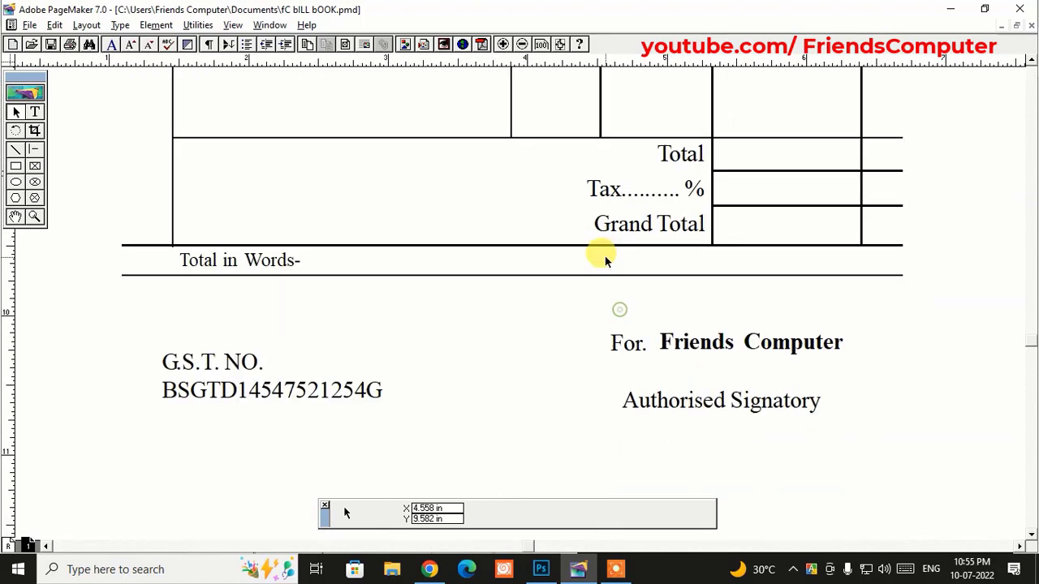
scroll(604, 193, up, 5)
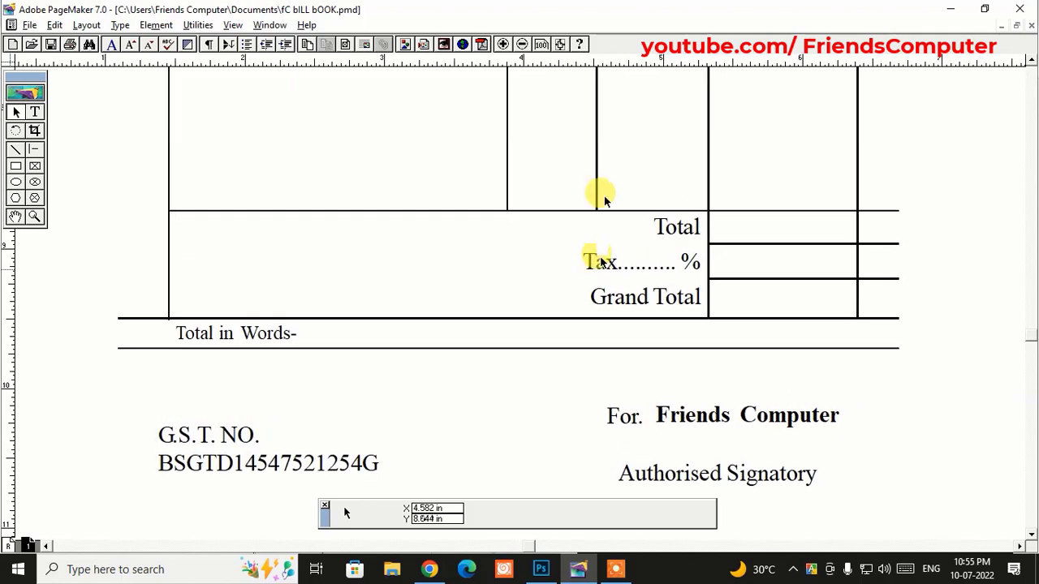
scroll(601, 138, up, 10)
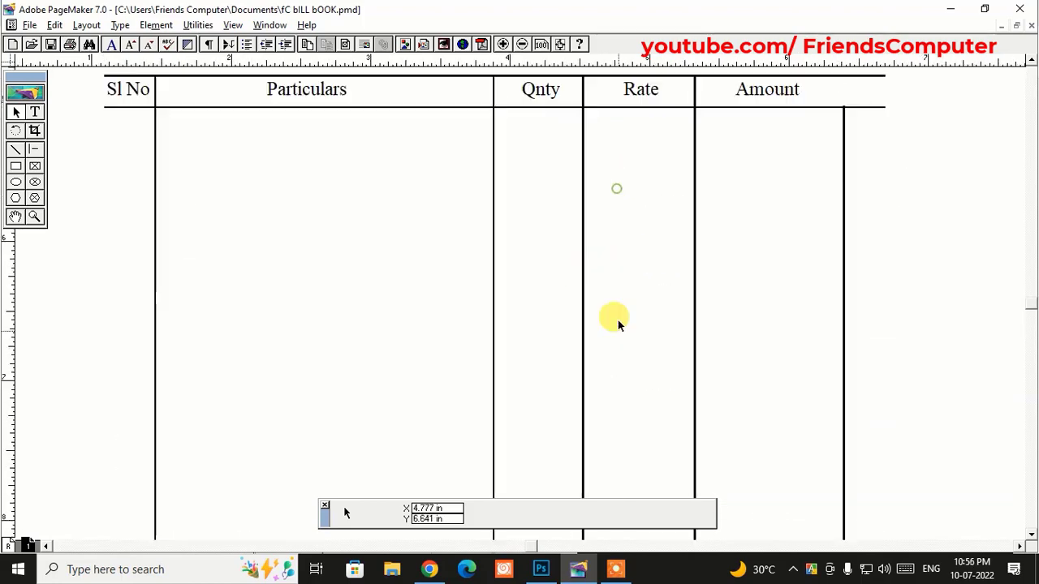
scroll(637, 216, up, 11)
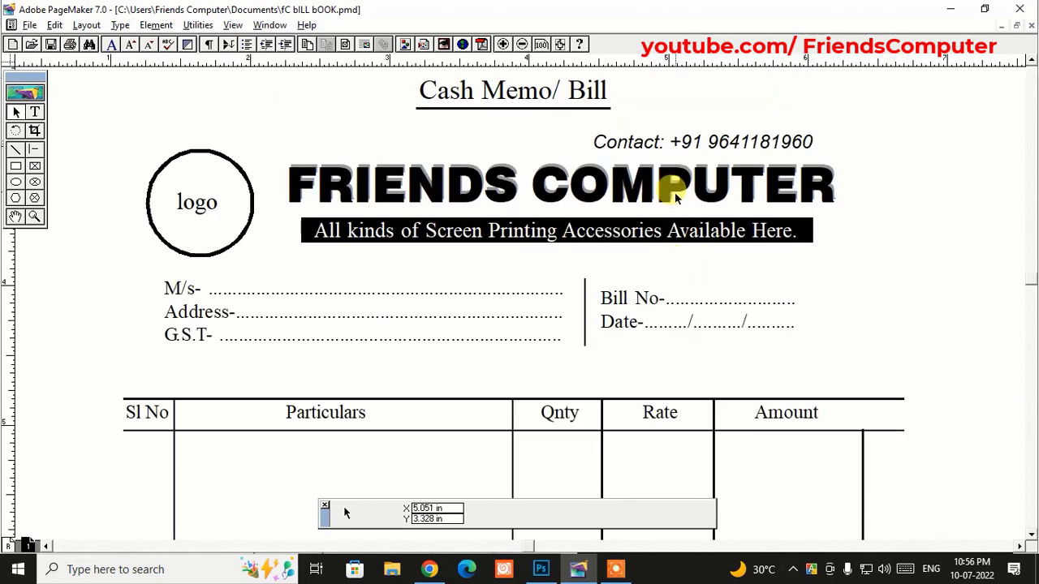